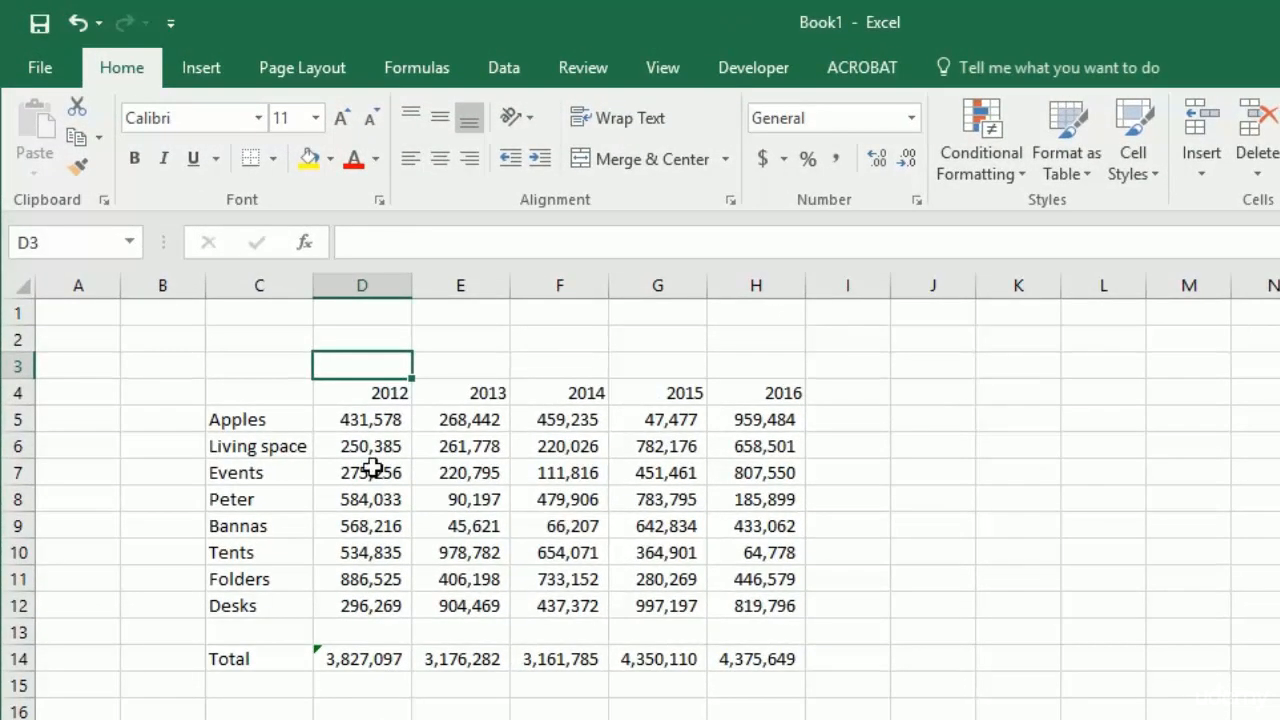
click(362, 420)
click(641, 549)
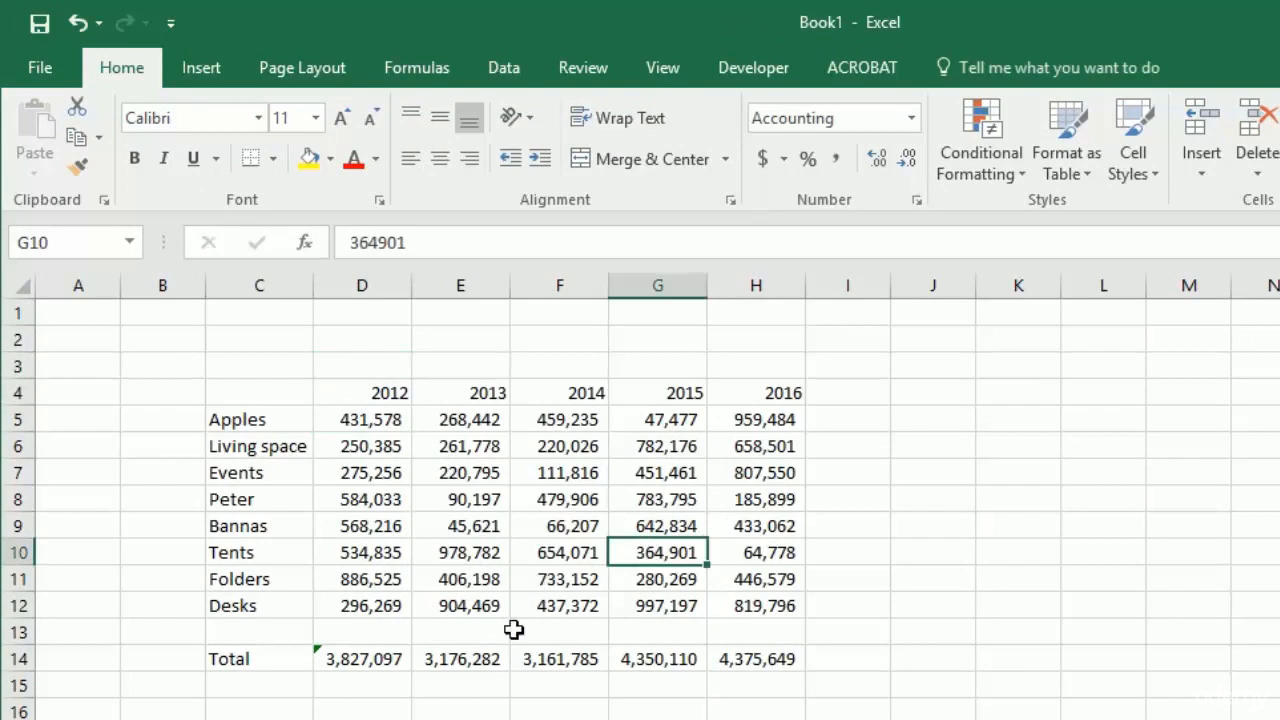
click(455, 662)
click(472, 465)
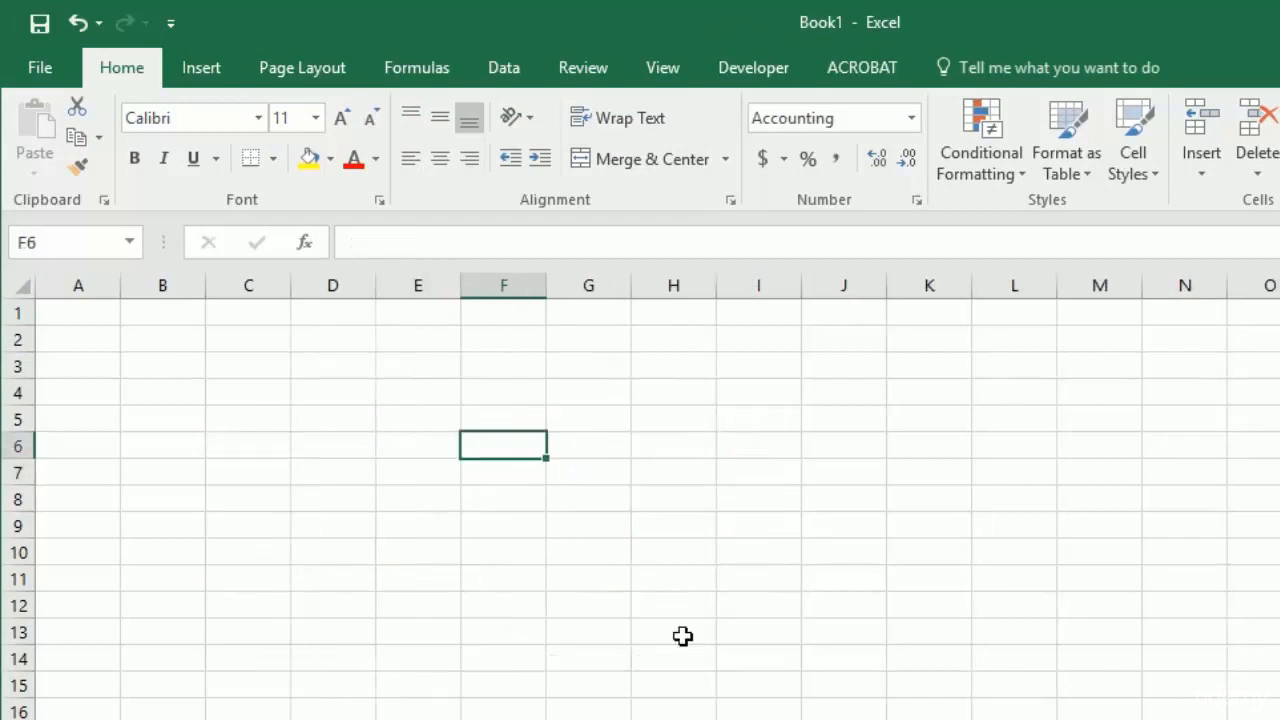
- On the blank second sheet, link cell F6 directly to the Bannas label with the formula =Sheet1!C9
text(=)
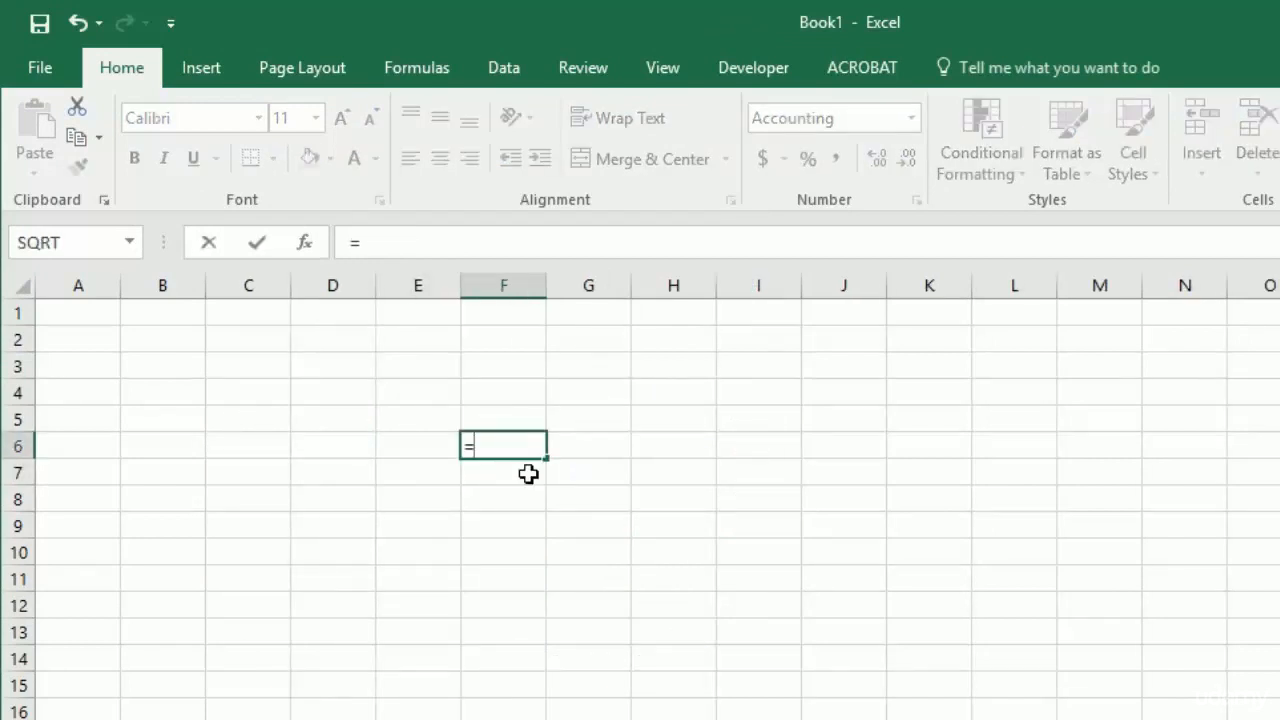
key(ctrl+Page_Up)
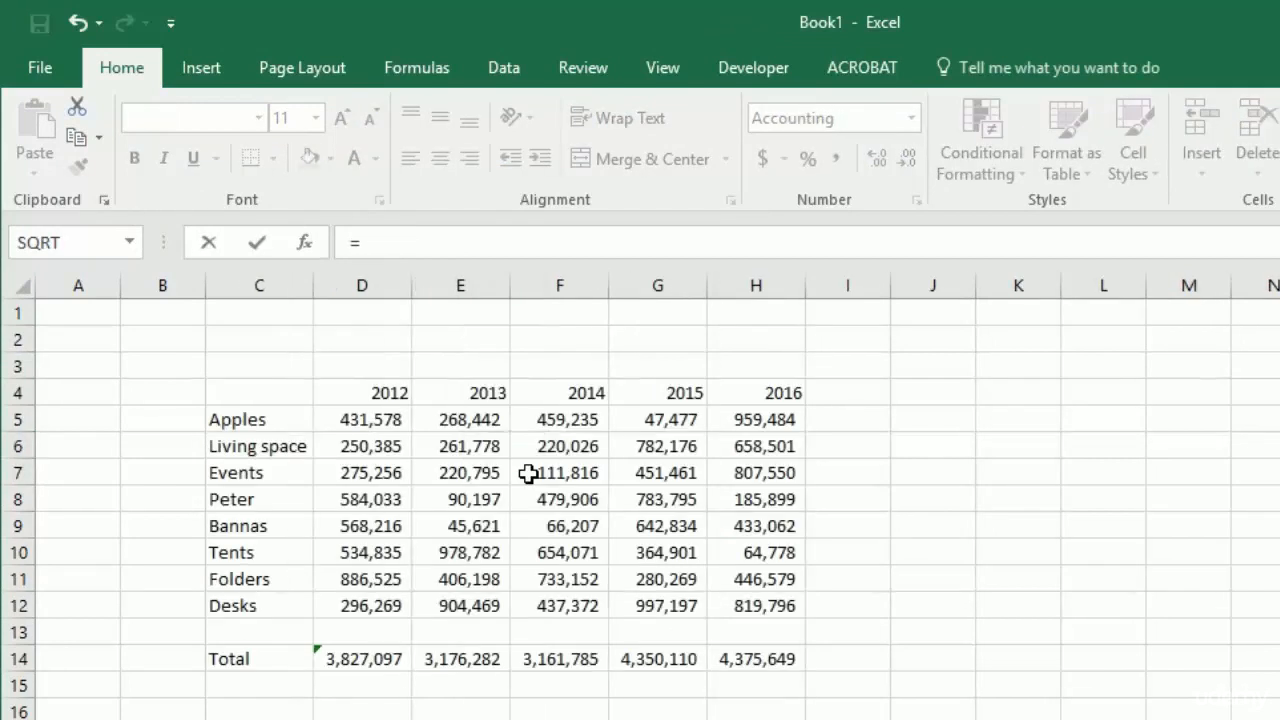
click(265, 526)
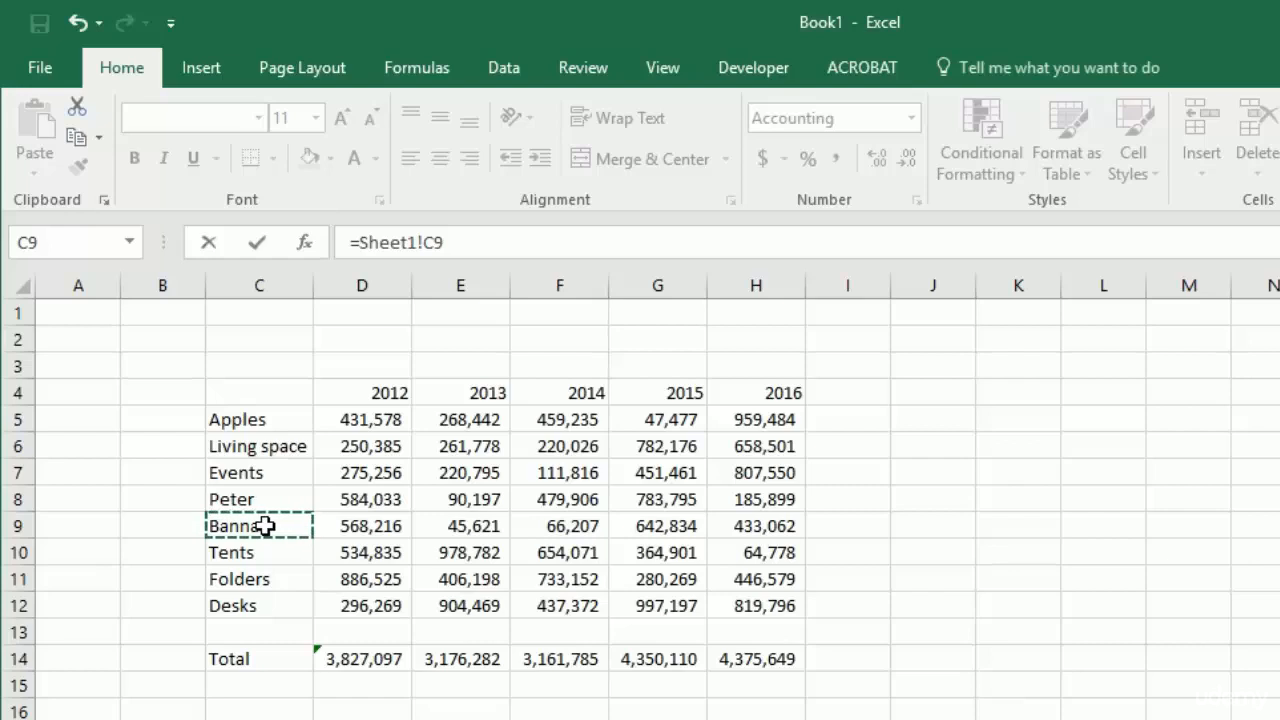
key(Return)
- Link cell G5 of the second sheet to the 2014 column header on Sheet1
key(Up)
key(Right)
key(Up)
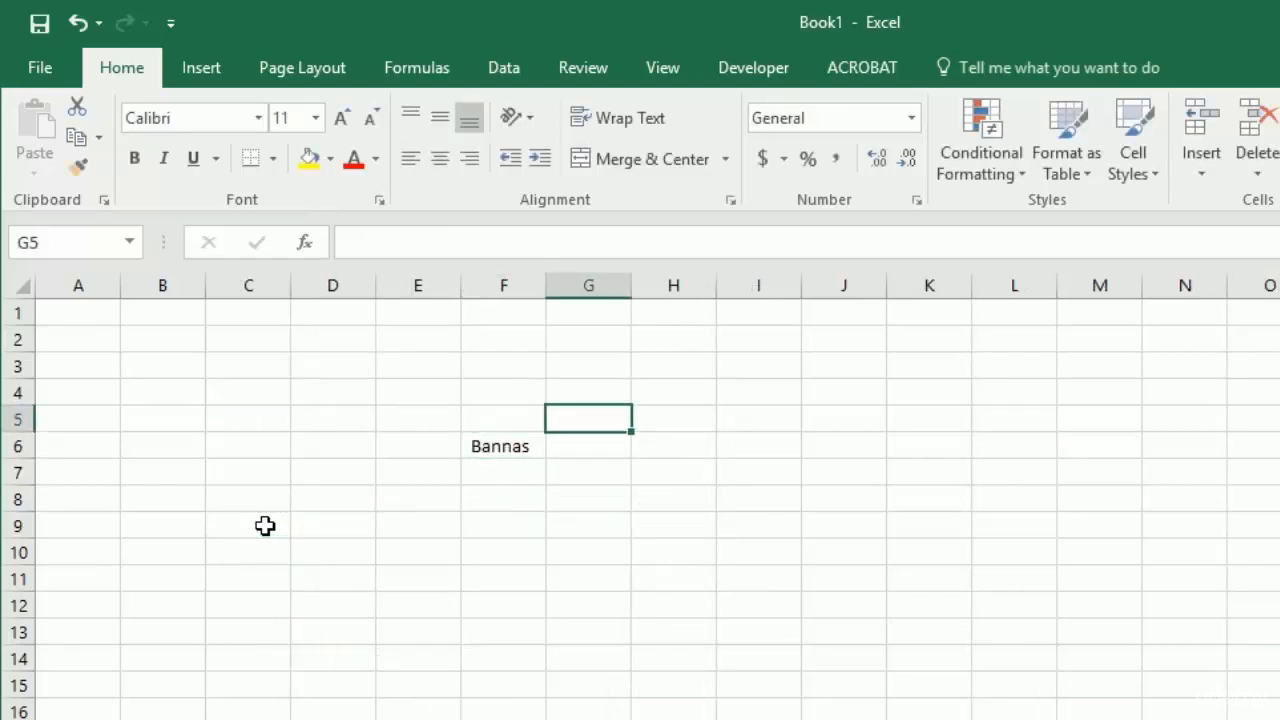
text(=)
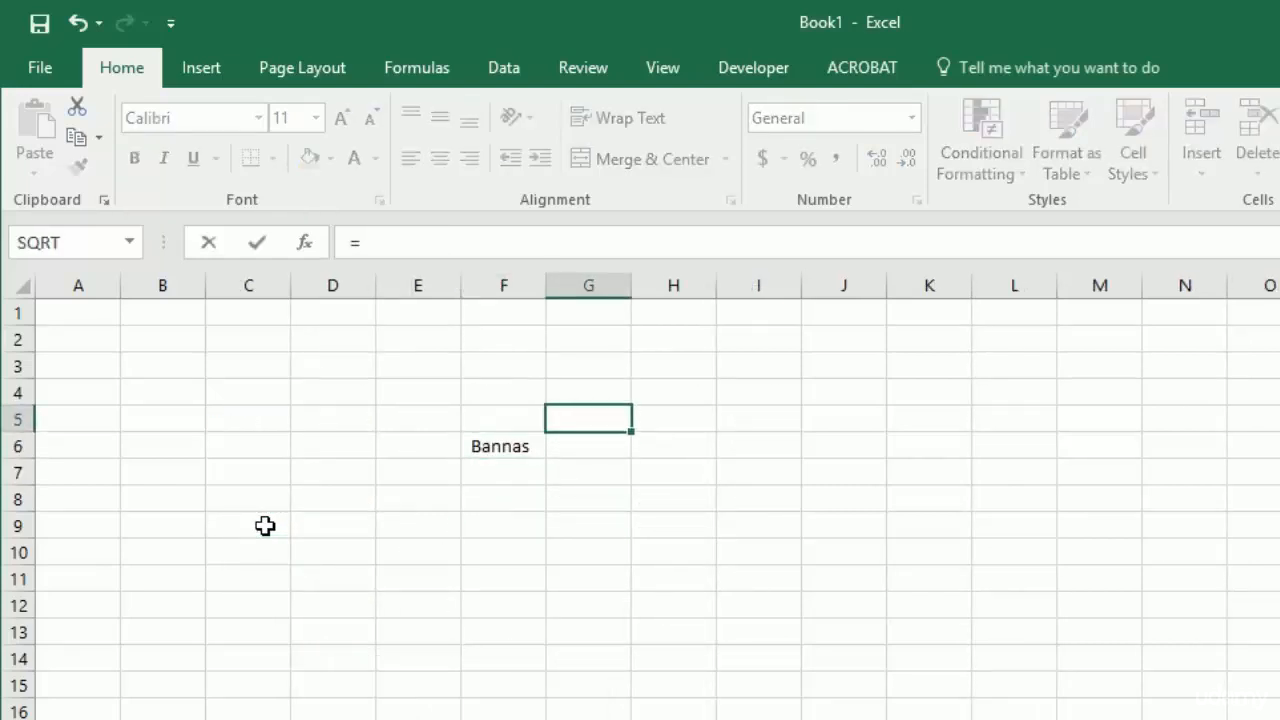
key(ctrl+Page_Up)
click(567, 393)
key(Return)
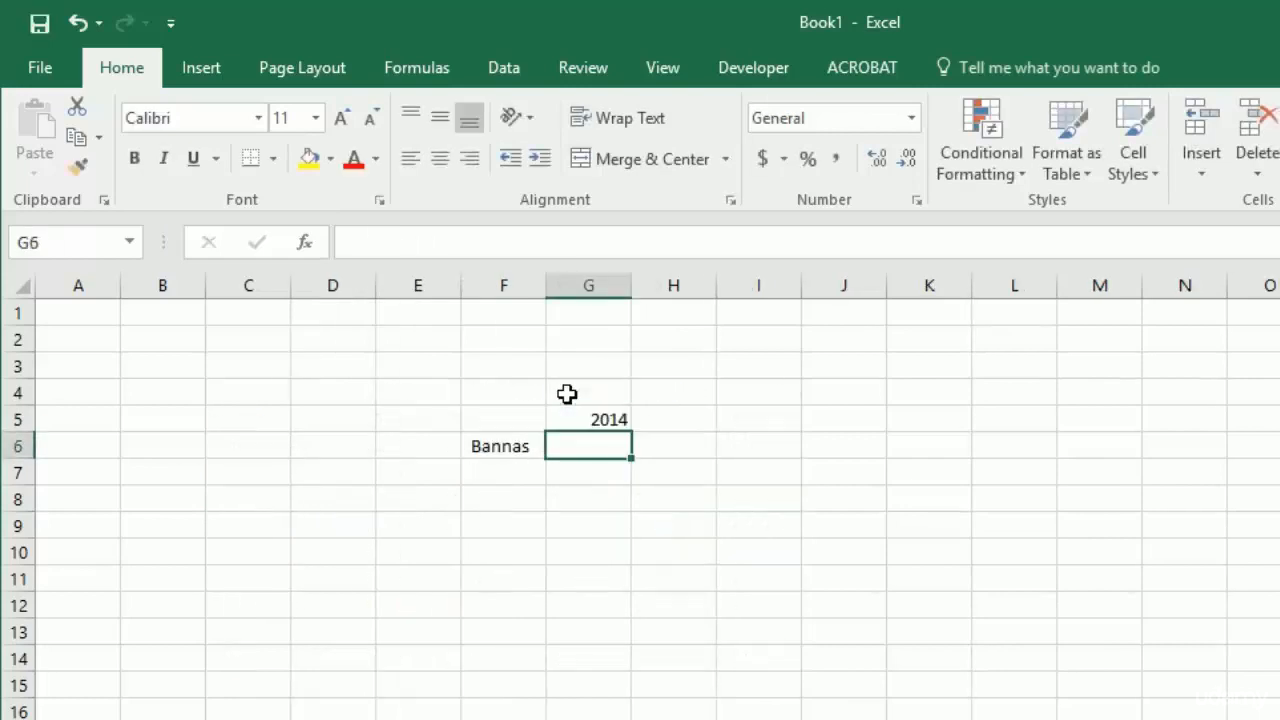
- Link cell G6 of the second sheet to the 2014 value in the Bannas row of Sheet1
text(=)
key(ctrl+Page_Up)
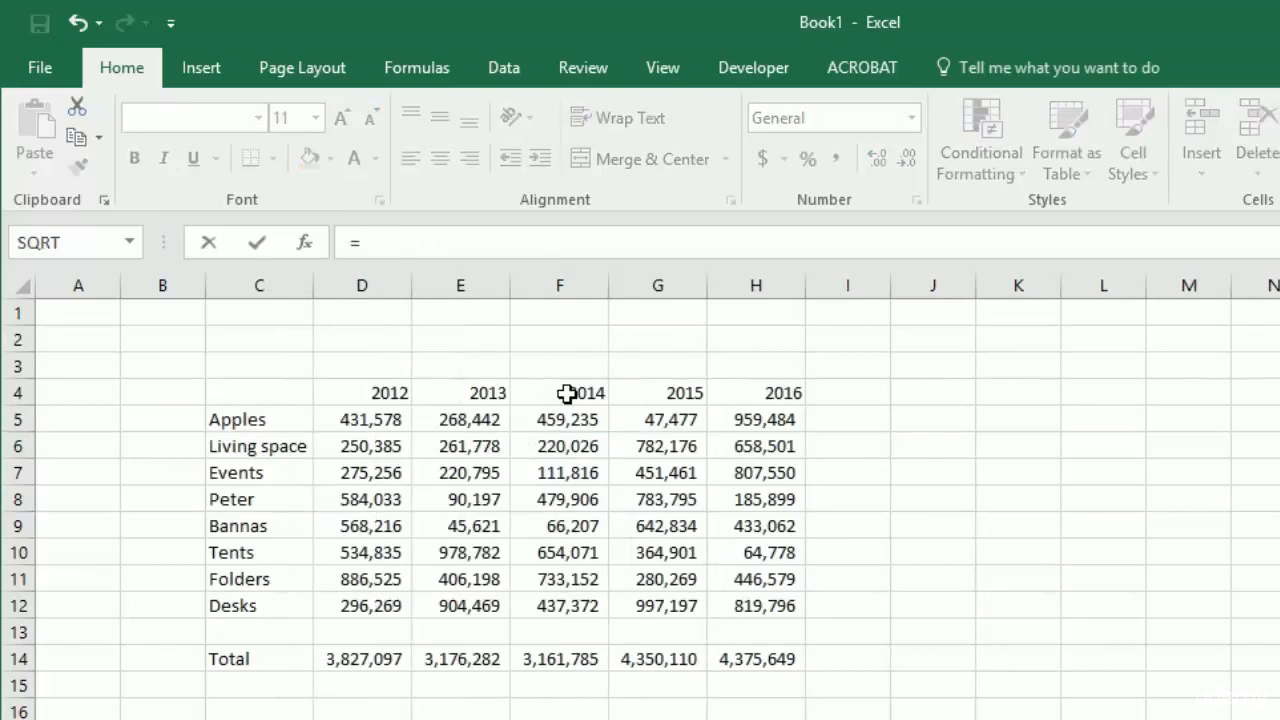
click(554, 524)
key(Return)
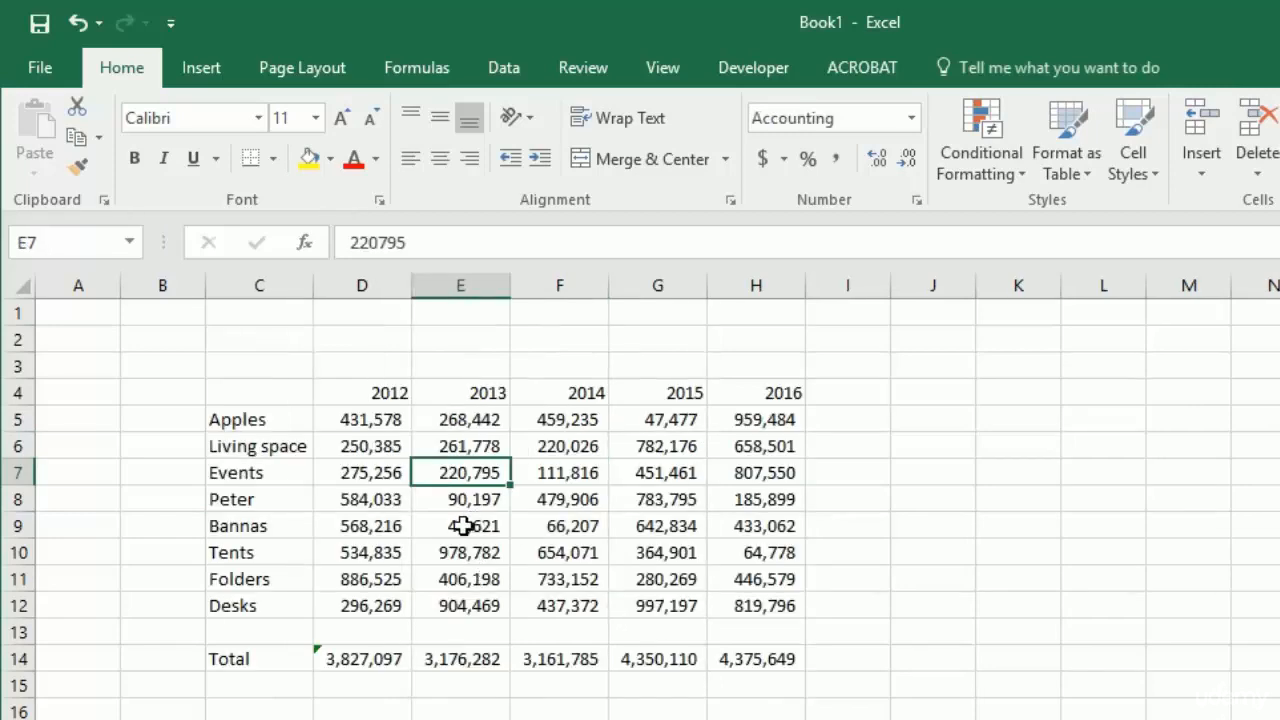
- Insert an empty sheet row above the Events row in the Sheet1 table
double_click(461, 524)
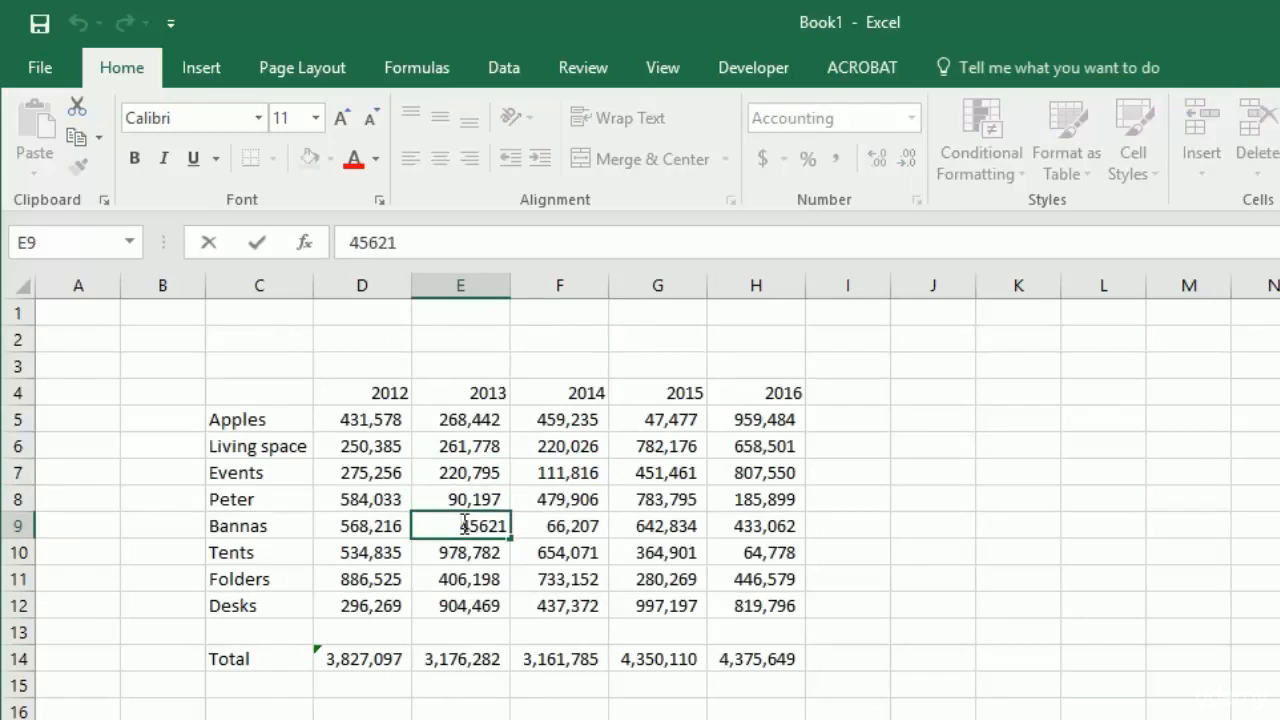
key(shift+Return)
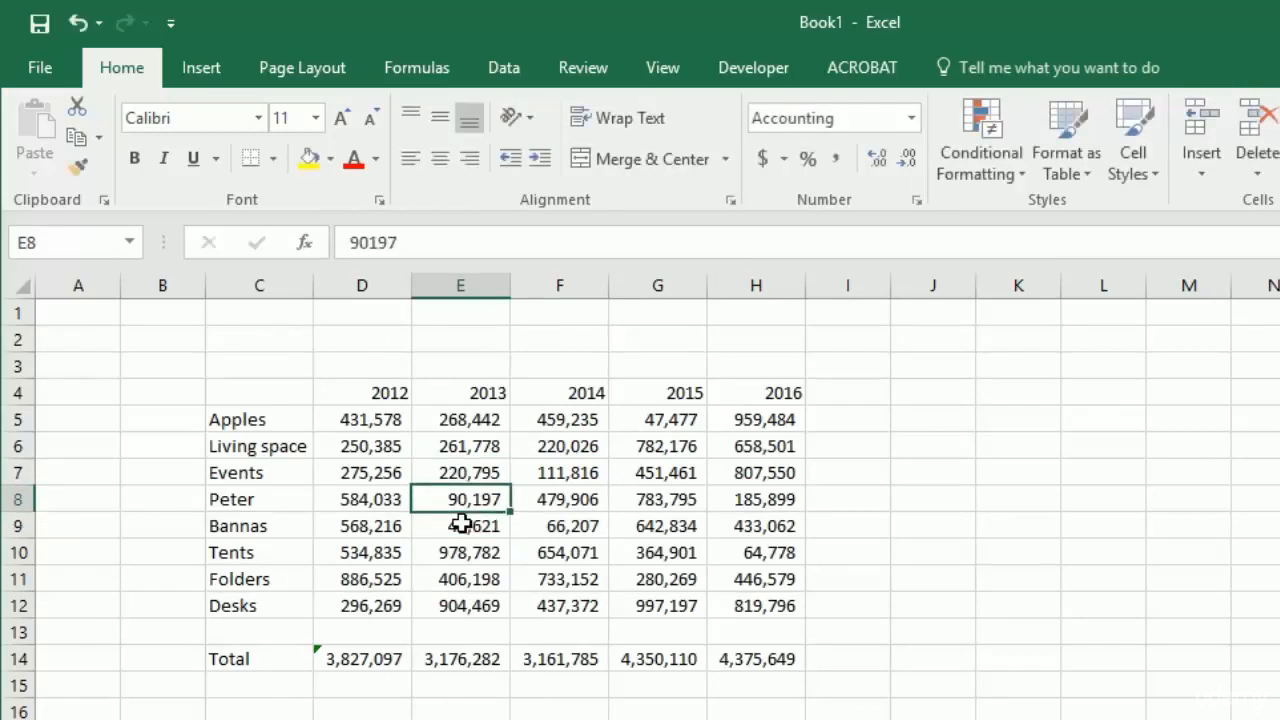
key(Up)
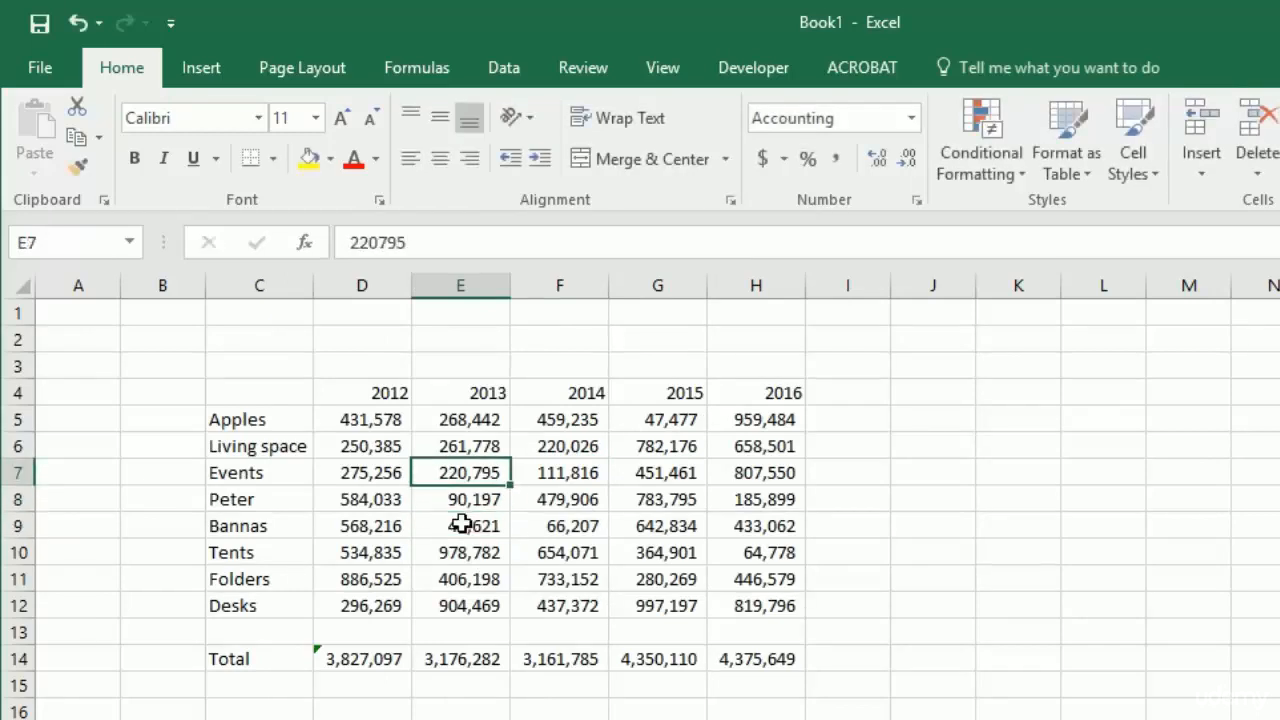
key(alt+h)
key(i)
key(r)
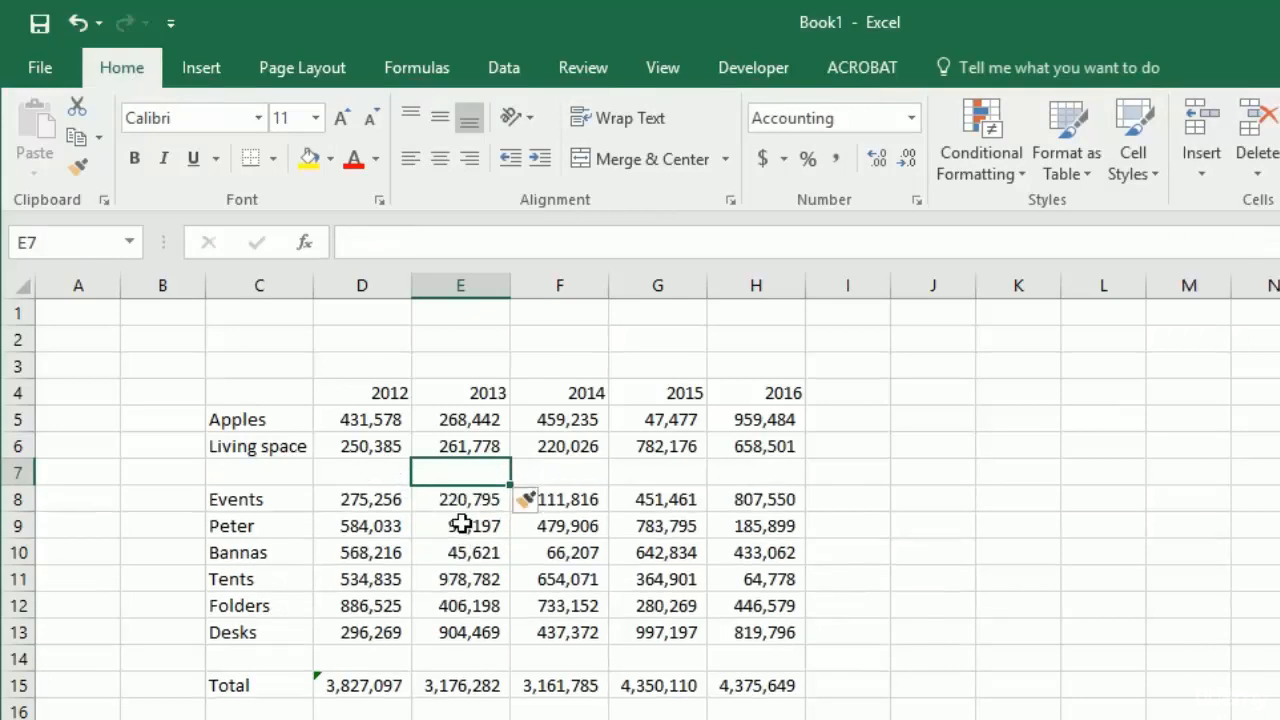
- Copy the entire Bannas row and paste it into the empty row 7 above Events
key(Down)
key(Down)
key(Down)
key(shift+space)
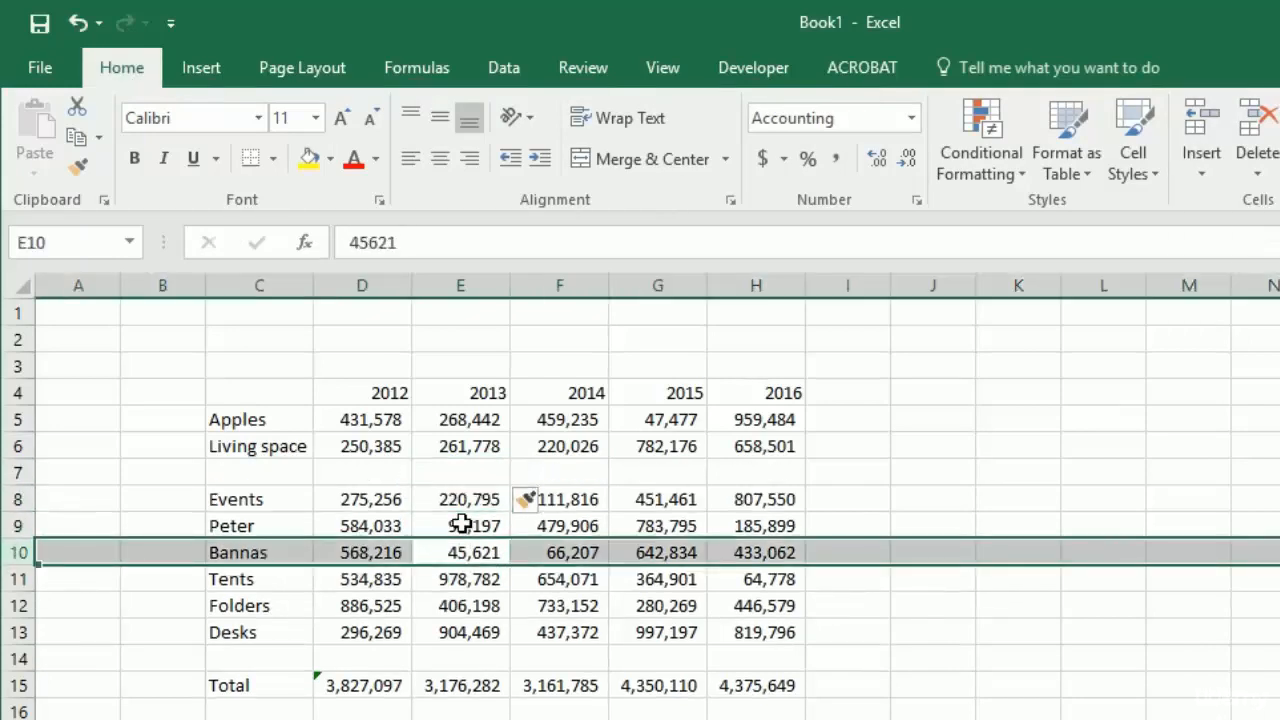
key(ctrl+c)
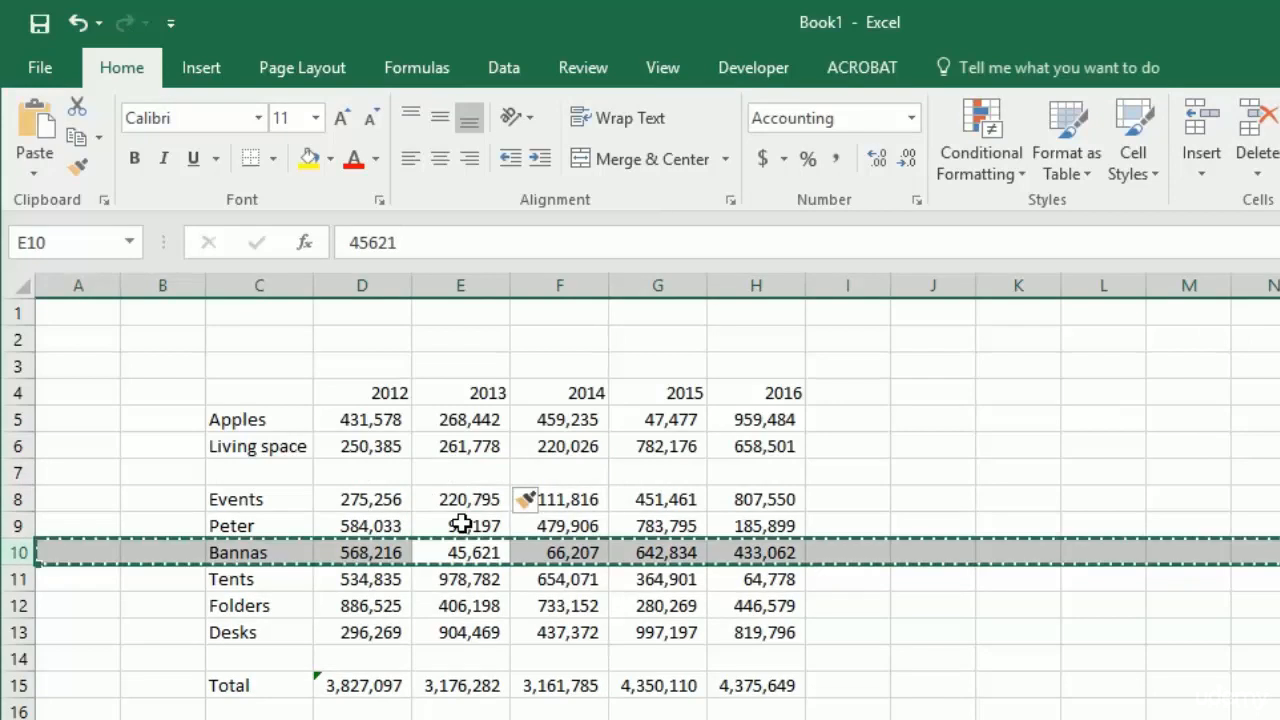
key(Up)
key(Up)
key(Up)
key(Left)
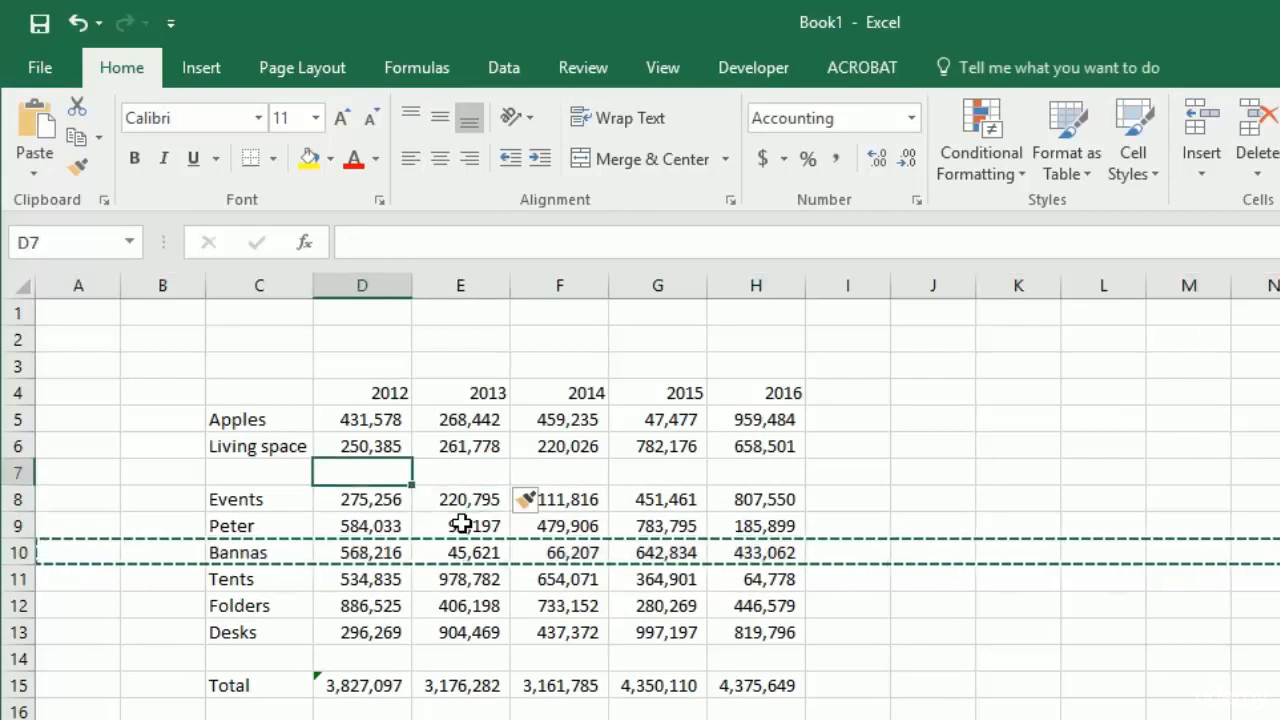
key(shift+space)
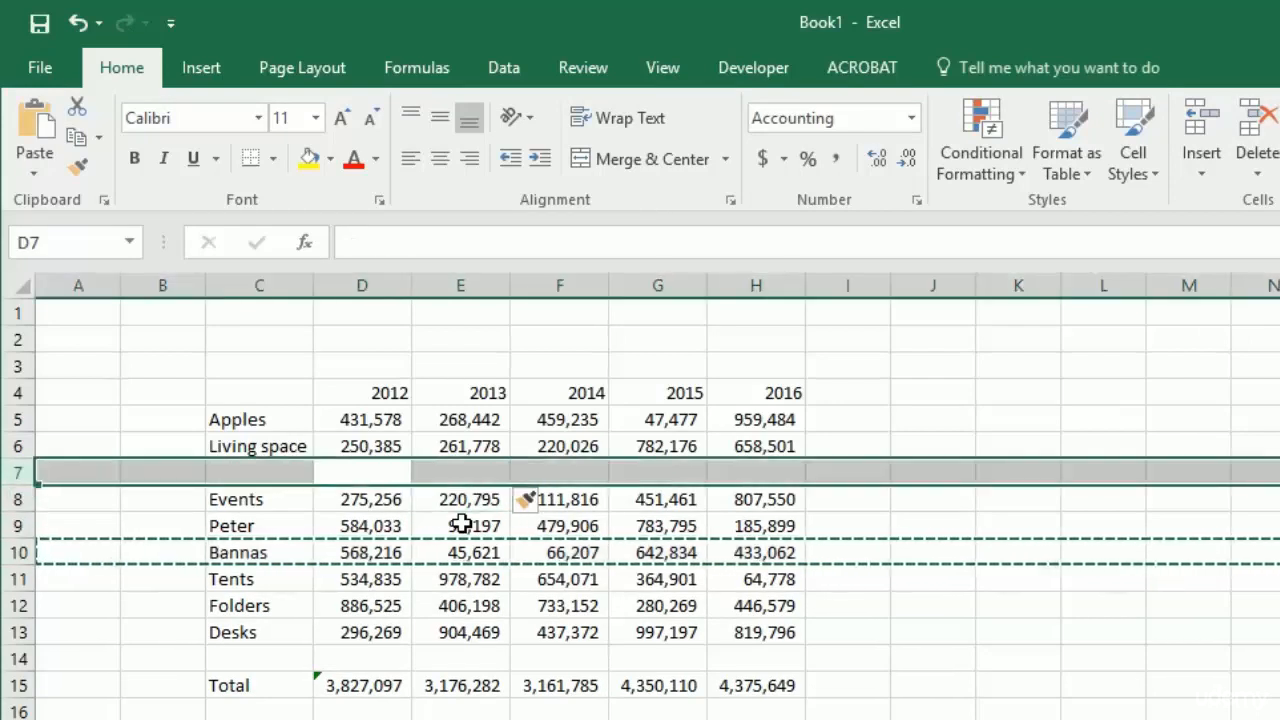
key(ctrl+v)
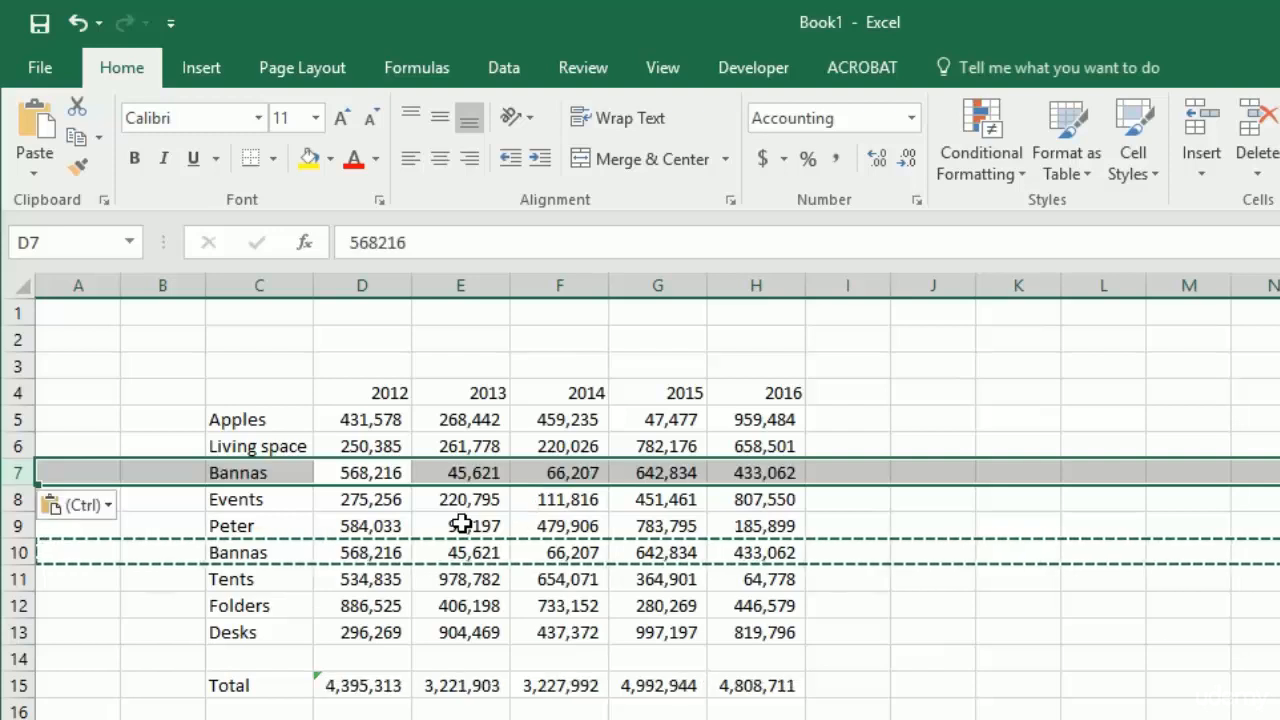
- Delete the original Bannas row between Peter and Tents
key(Down)
key(Down)
key(Down)
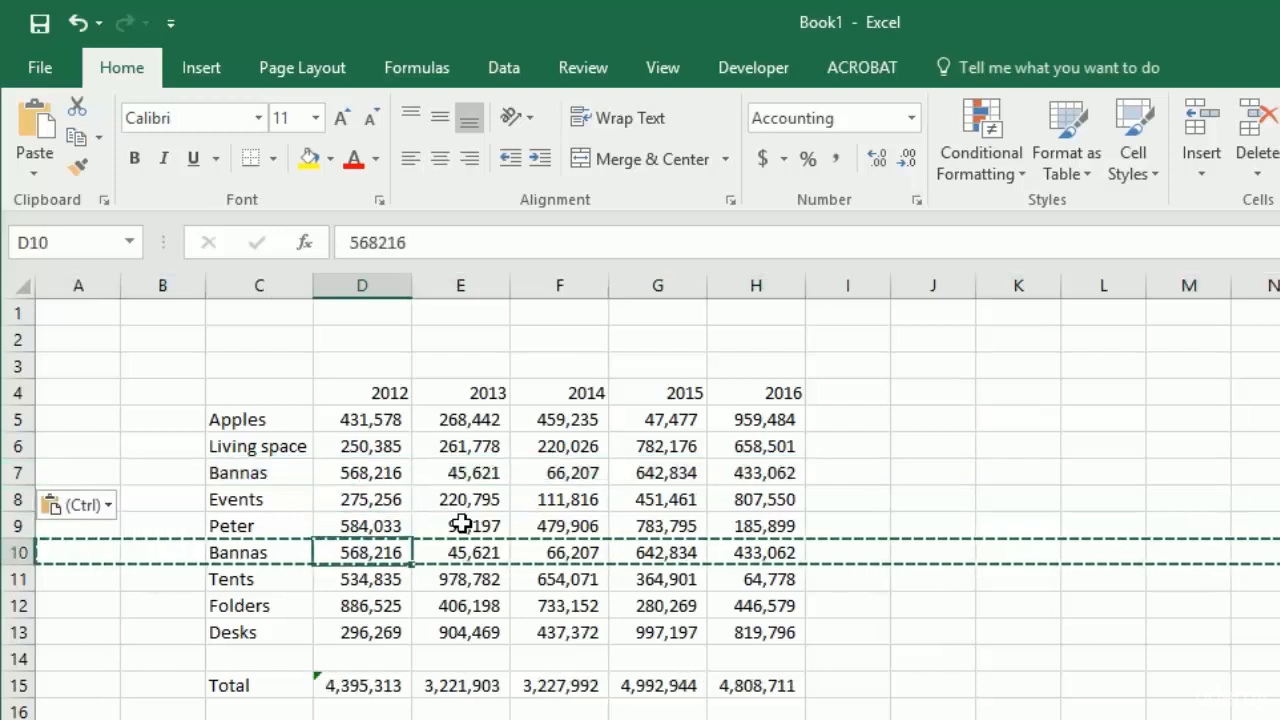
key(alt)
key(h)
key(d)
key(r)
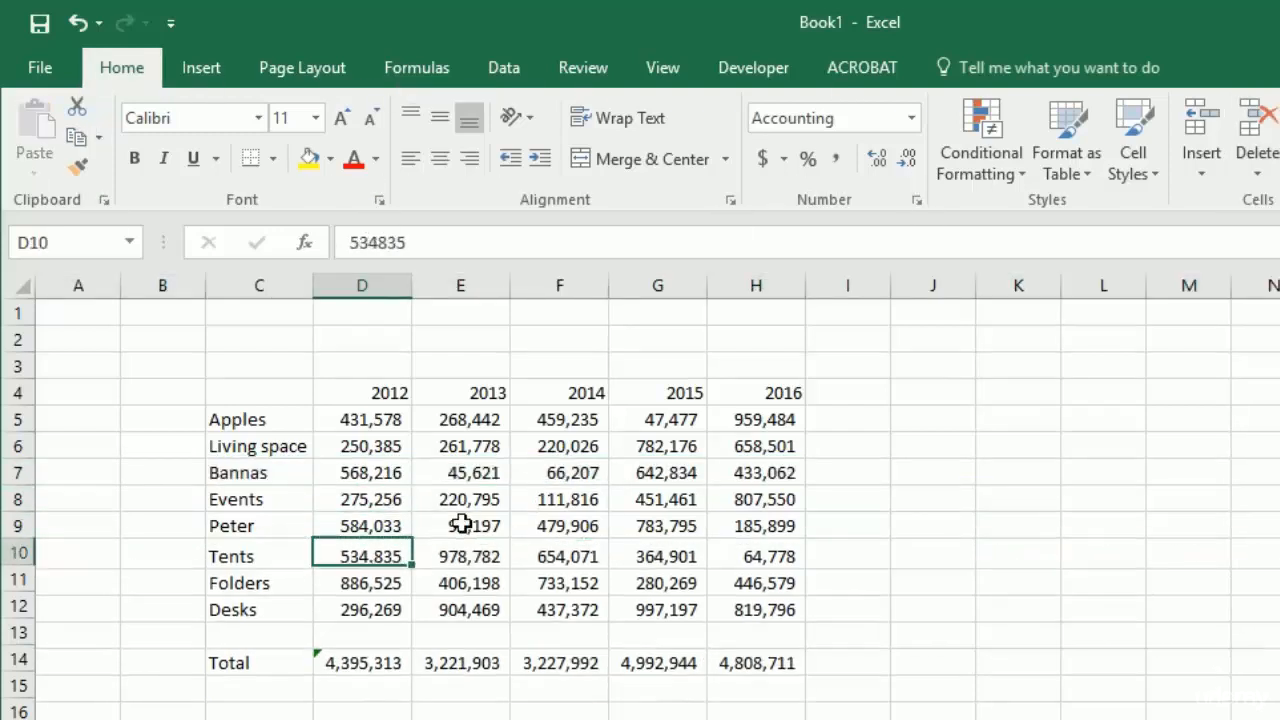
- Examine the linked cells F6 and G6 on the second sheet and their formulas
key(Up)
key(Up)
key(Up)
key(Right)
key(Right)
key(Right)
key(Left)
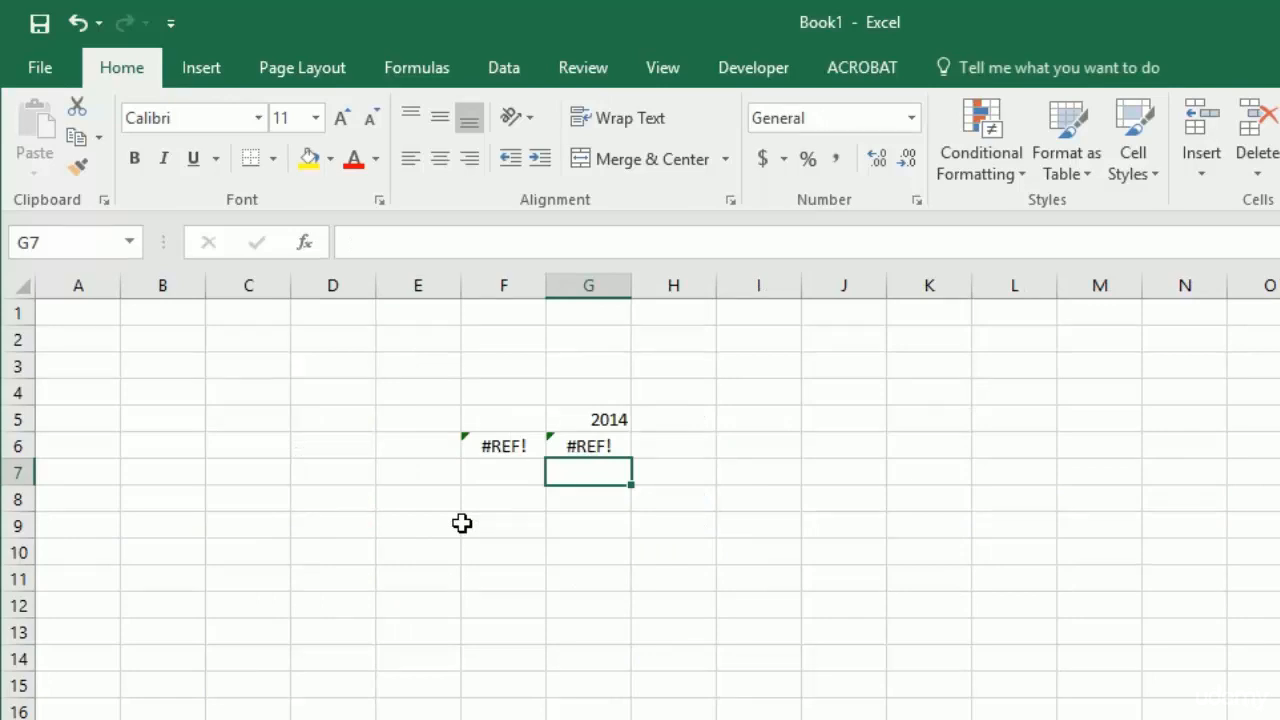
key(Up)
key(Left)
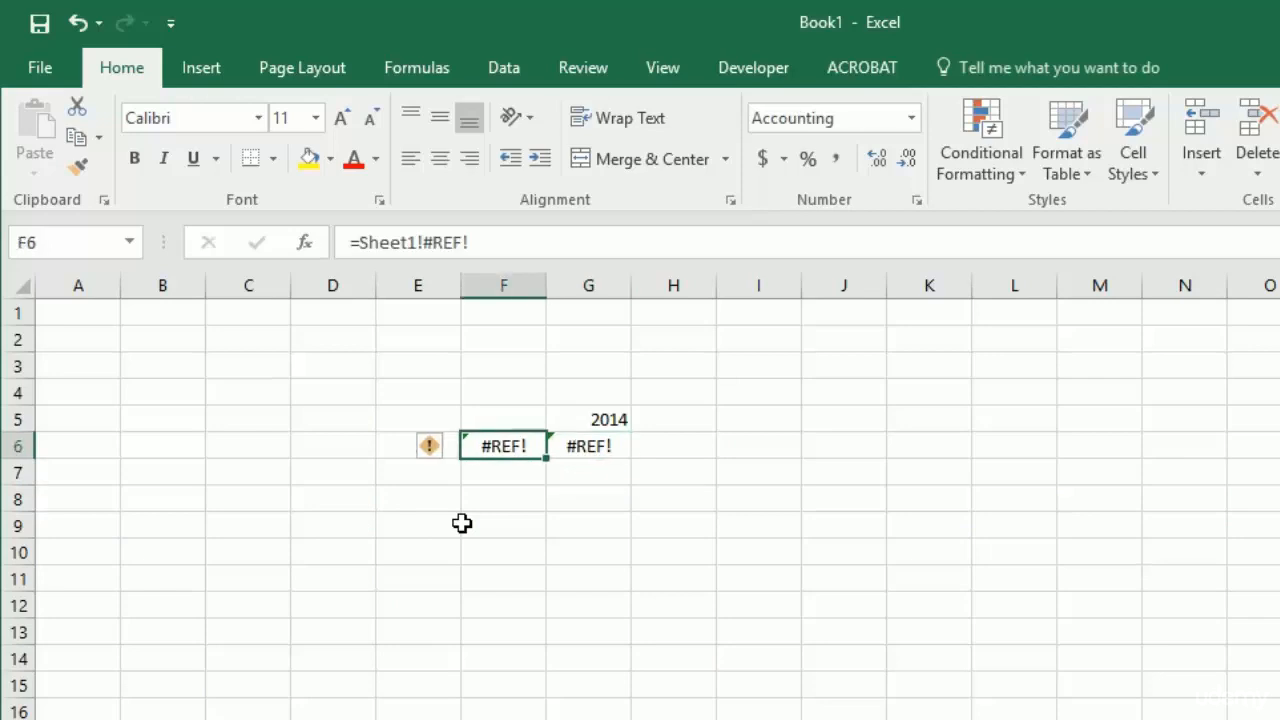
key(Right)
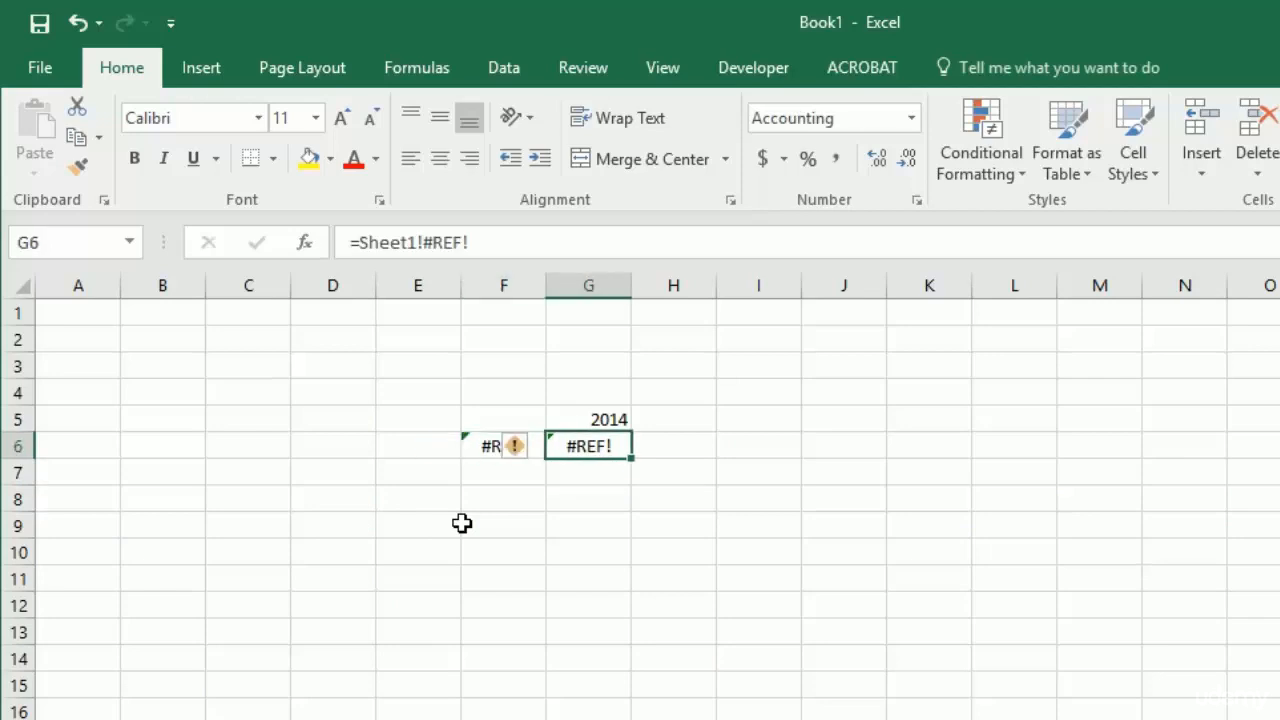
- Clear the direct links from cells G6, F6 and G5 on the second sheet
key(Delete)
key(Left)
key(Delete)
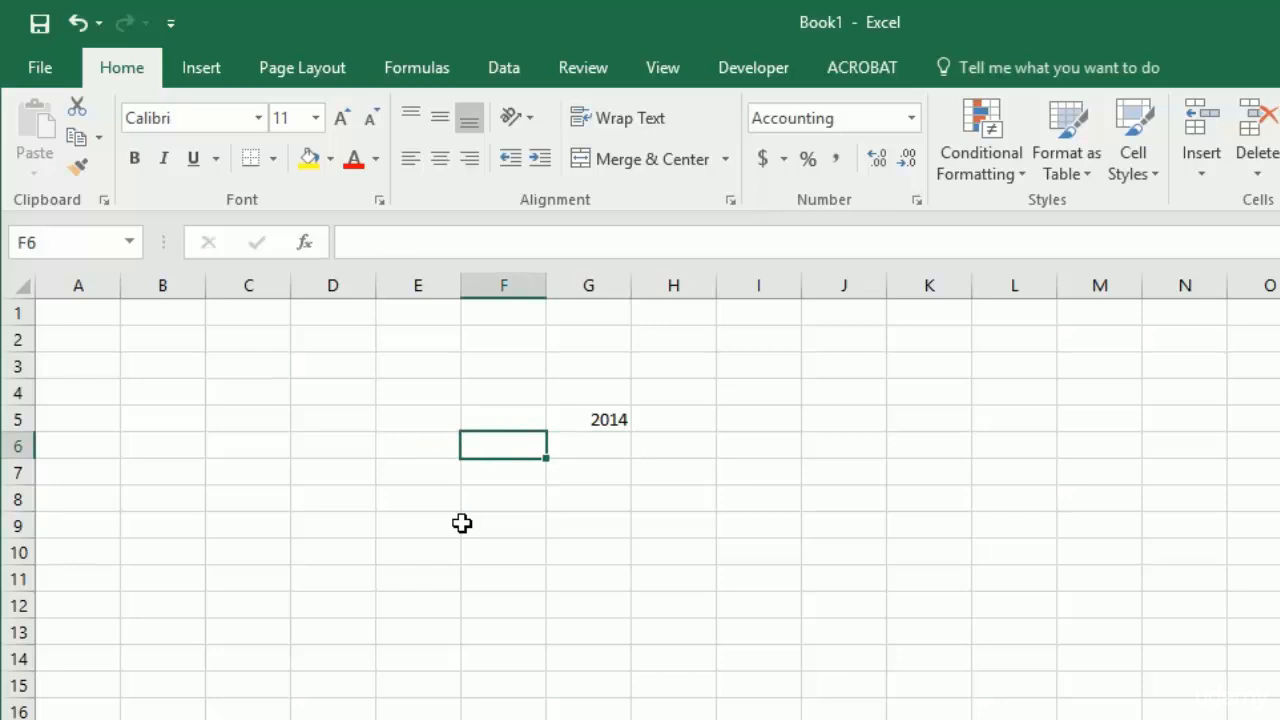
key(Right)
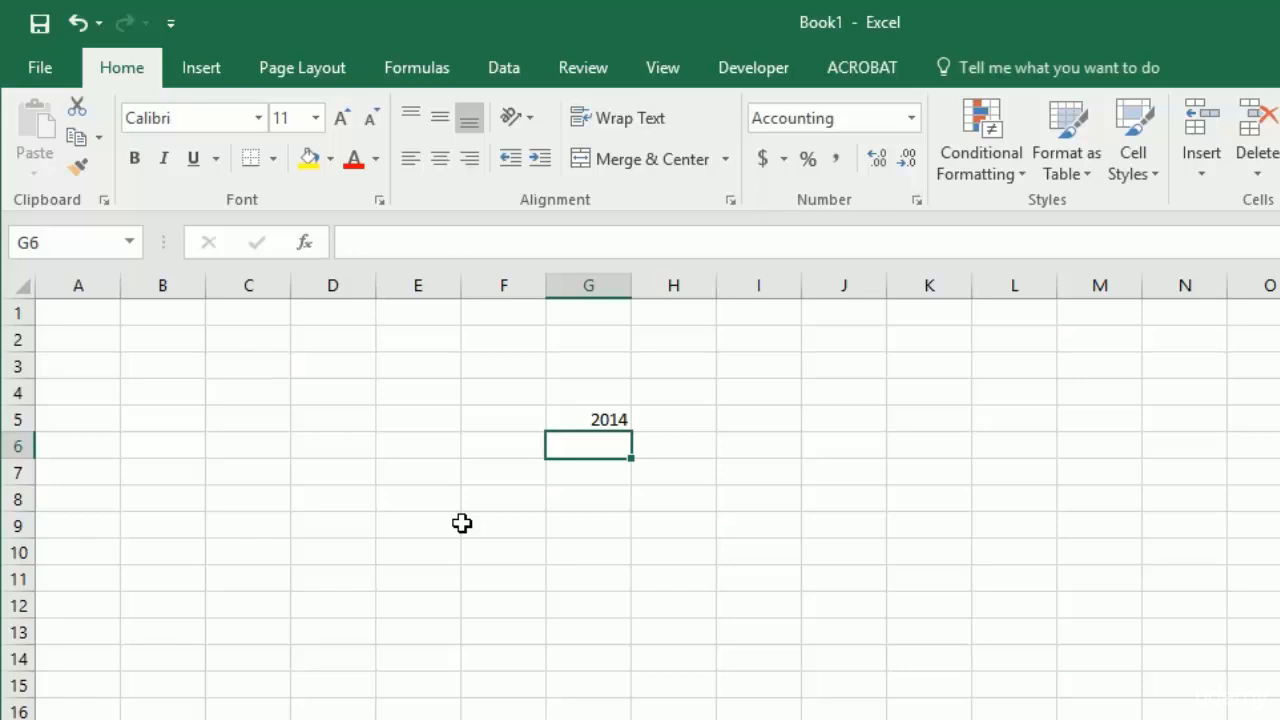
key(Up)
key(Delete)
key(Left)
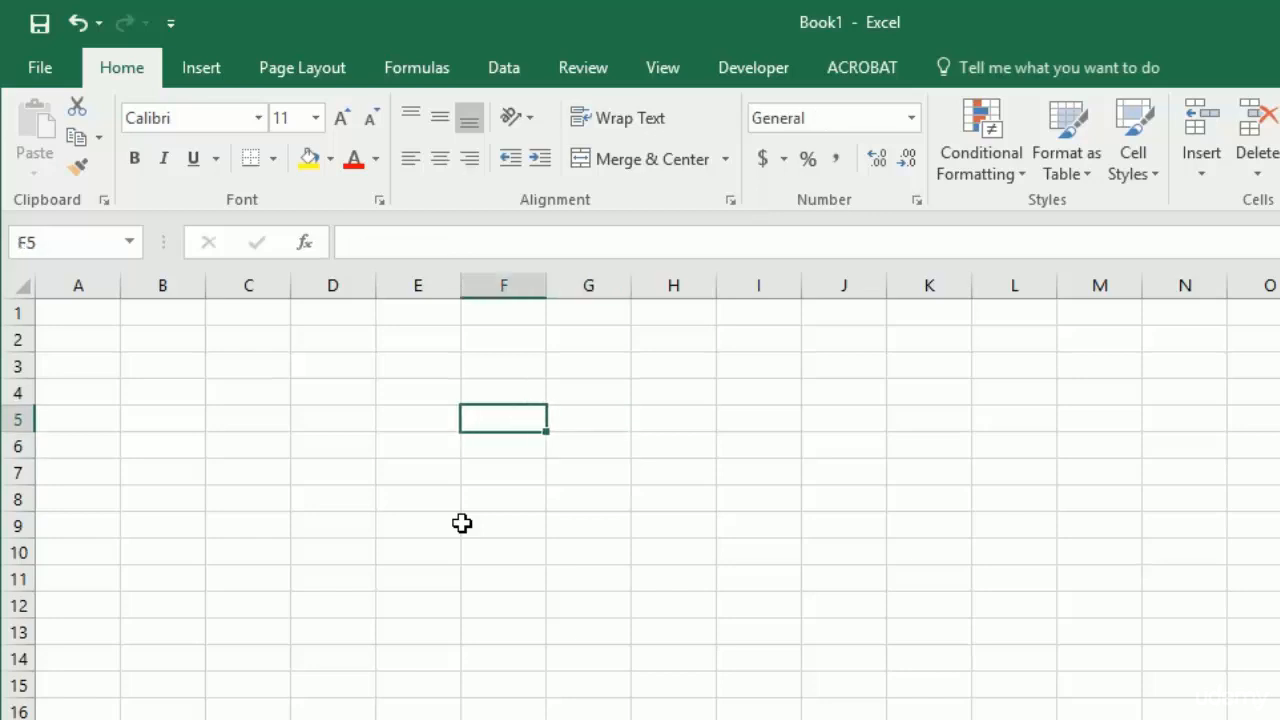
- Start an INDEX formula in cell E7 of the second sheet with the absolute range Sheet1!$D$5:$H$12 as its array argument
key(Down)
key(Left)
key(Down)
text(=)
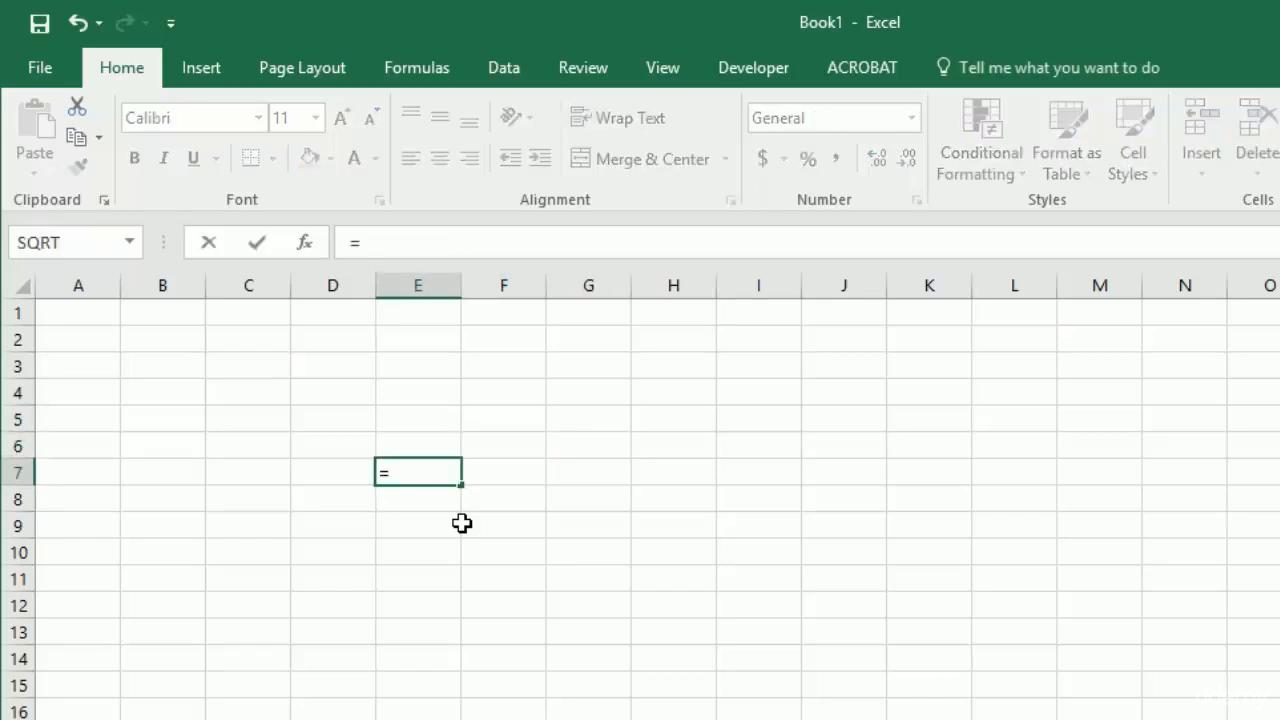
text(index)
key(Tab)
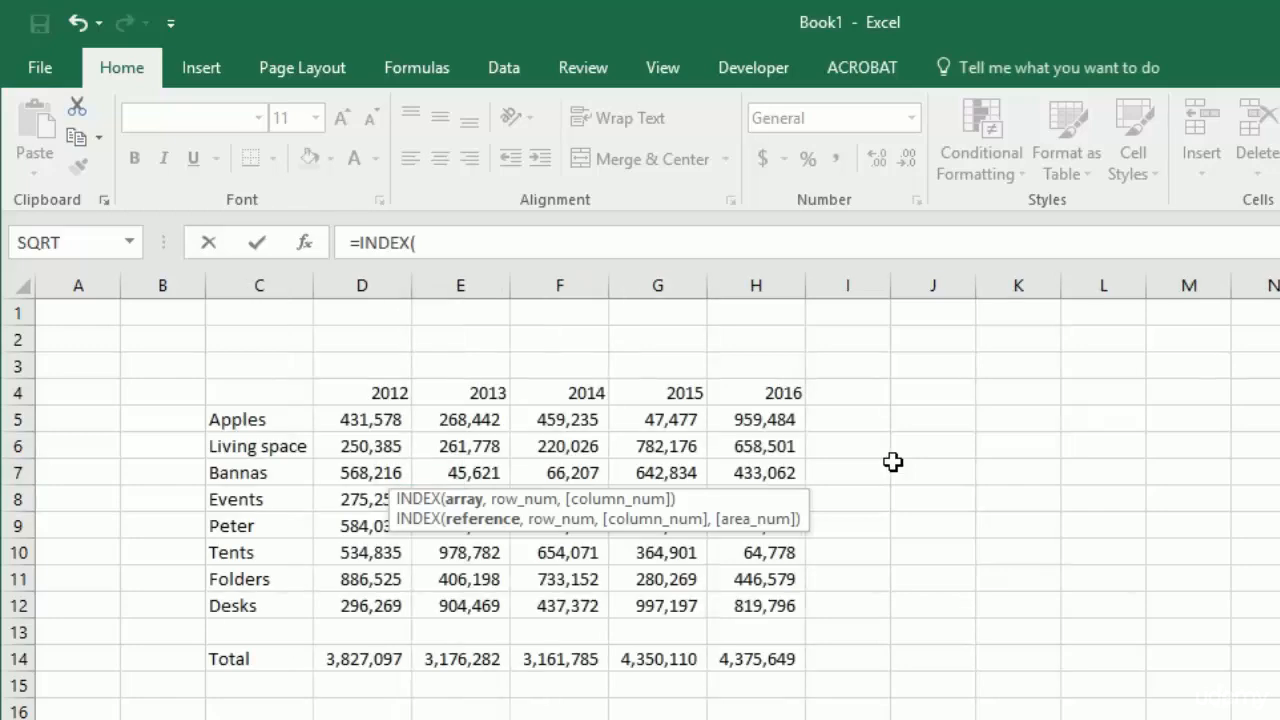
click(356, 420)
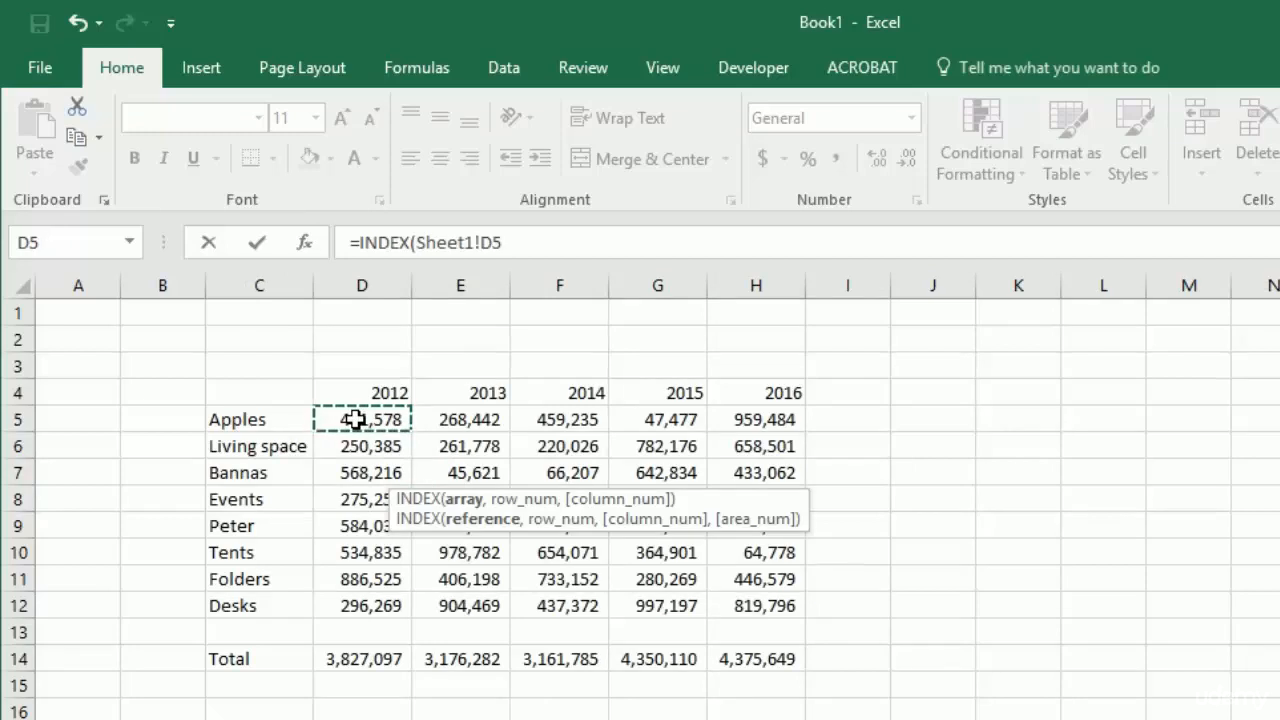
key(ctrl+shift+Right)
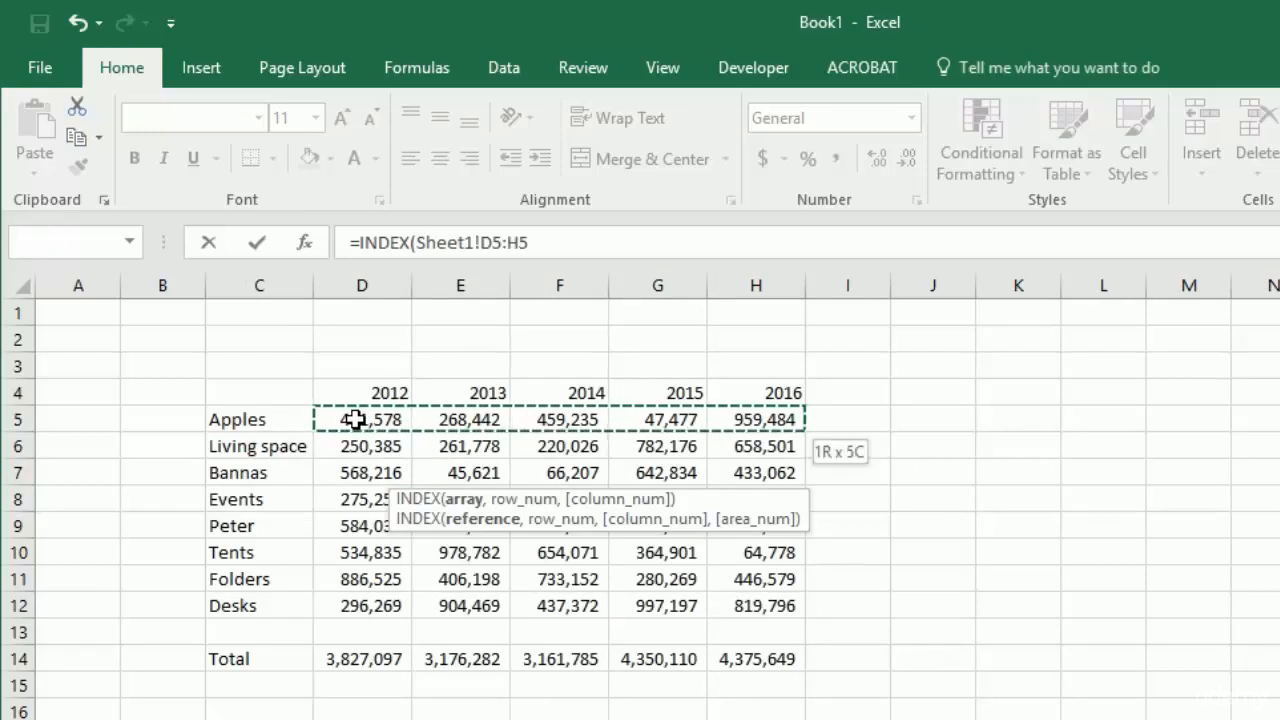
key(ctrl+shift+Down)
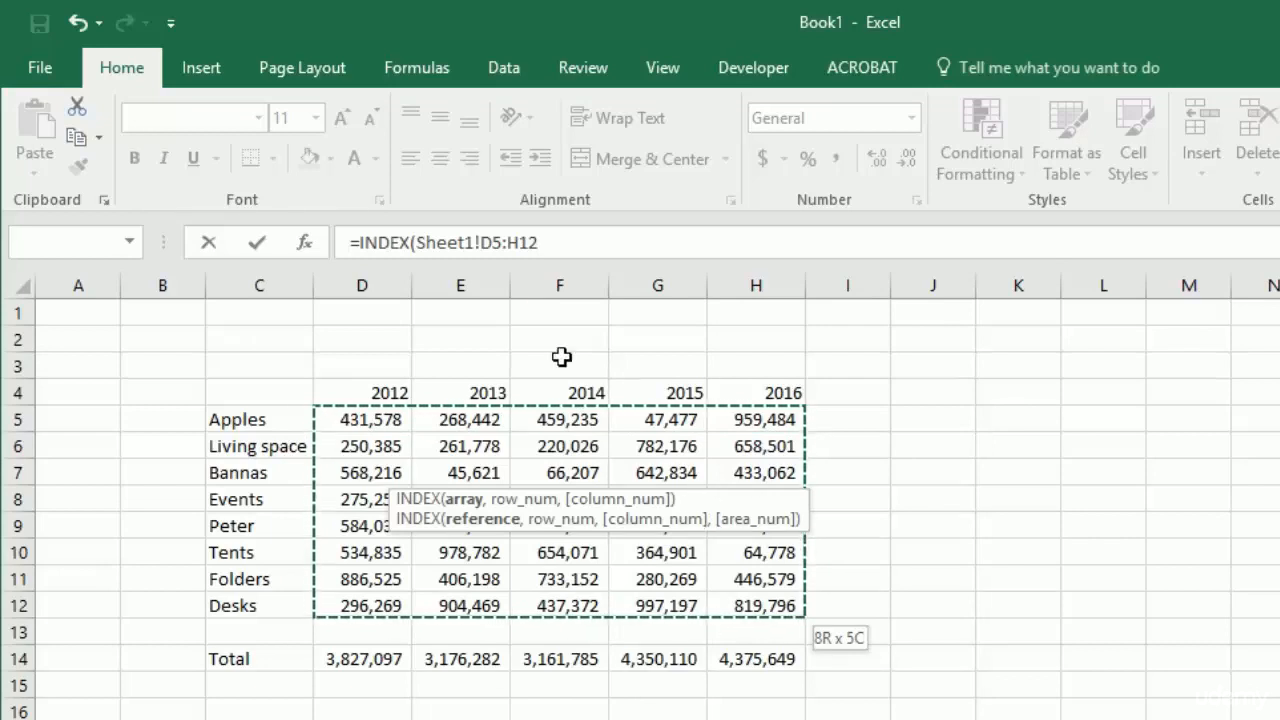
key(F4)
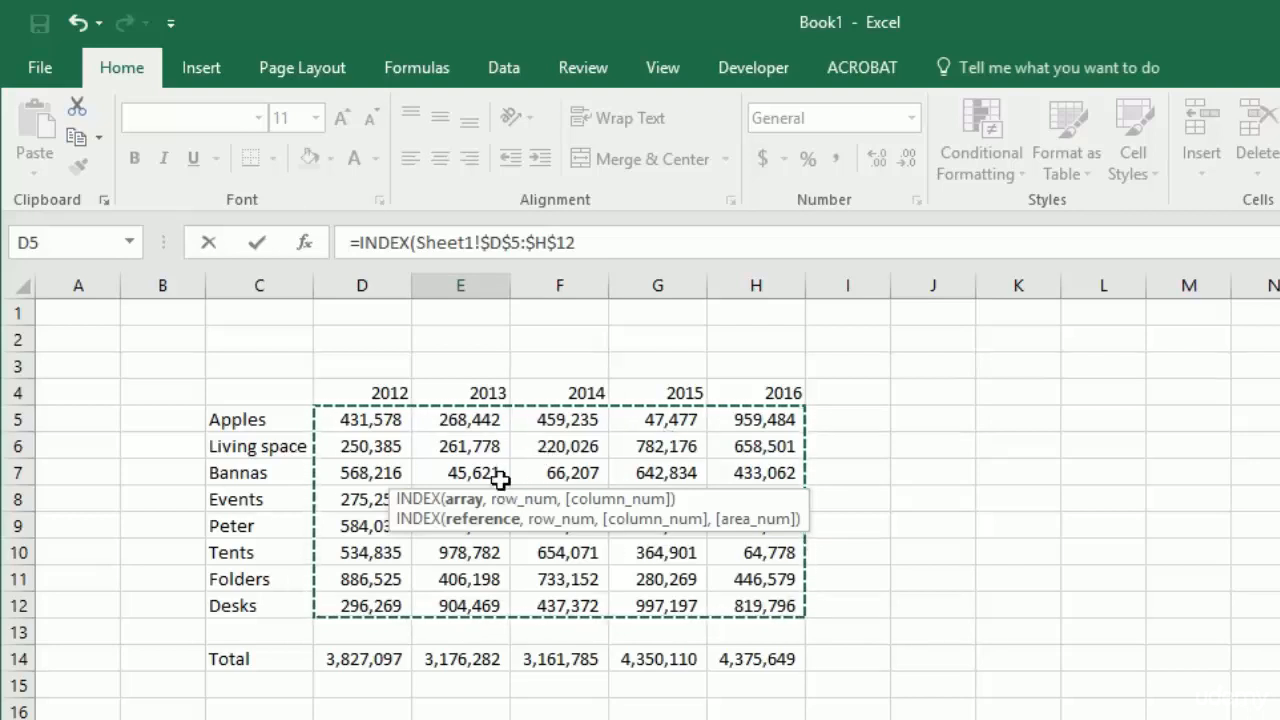
click(590, 242)
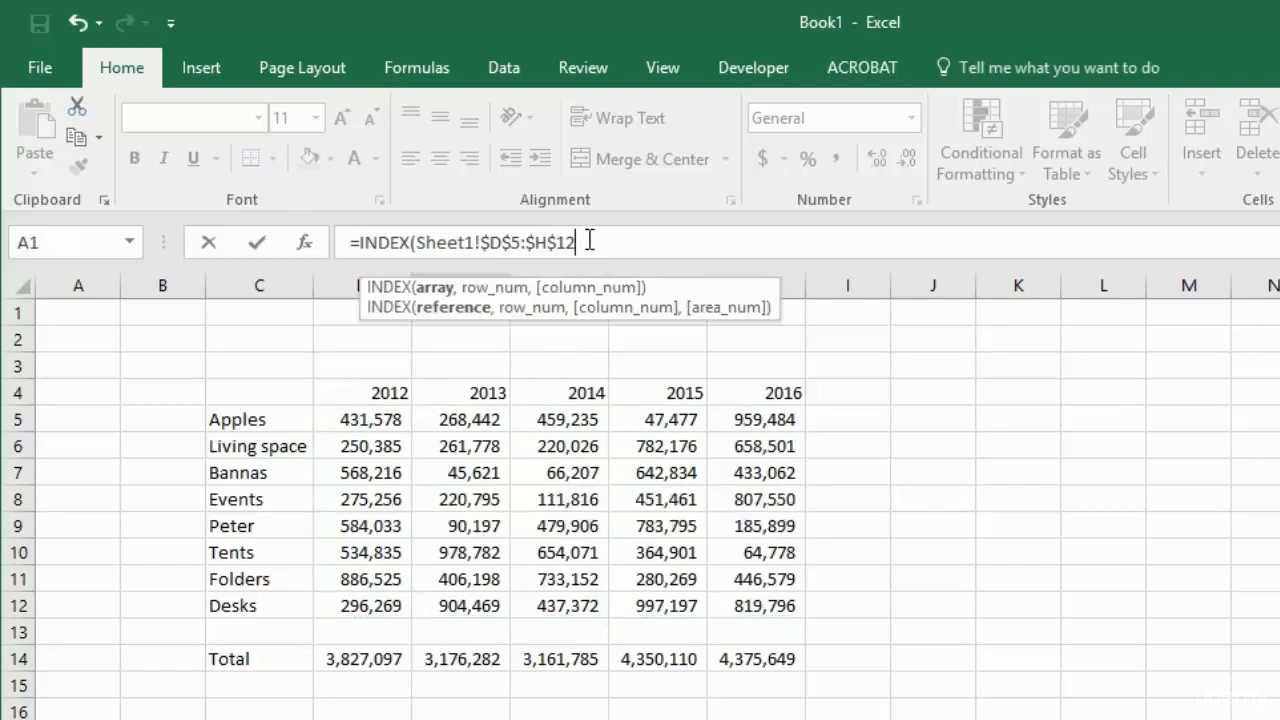
text(,)
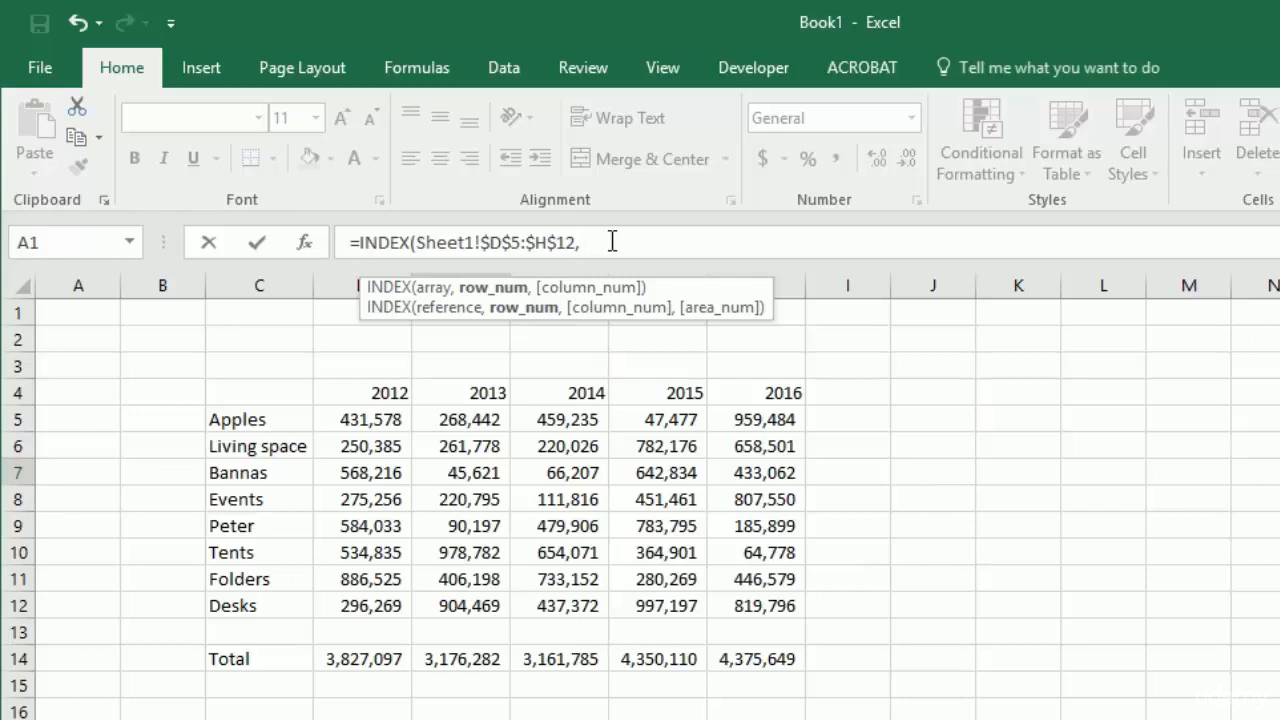
- Add a MATCH function as the INDEX row number, with the column-locked reference Sheet2!$D7 as its lookup value
text(match)
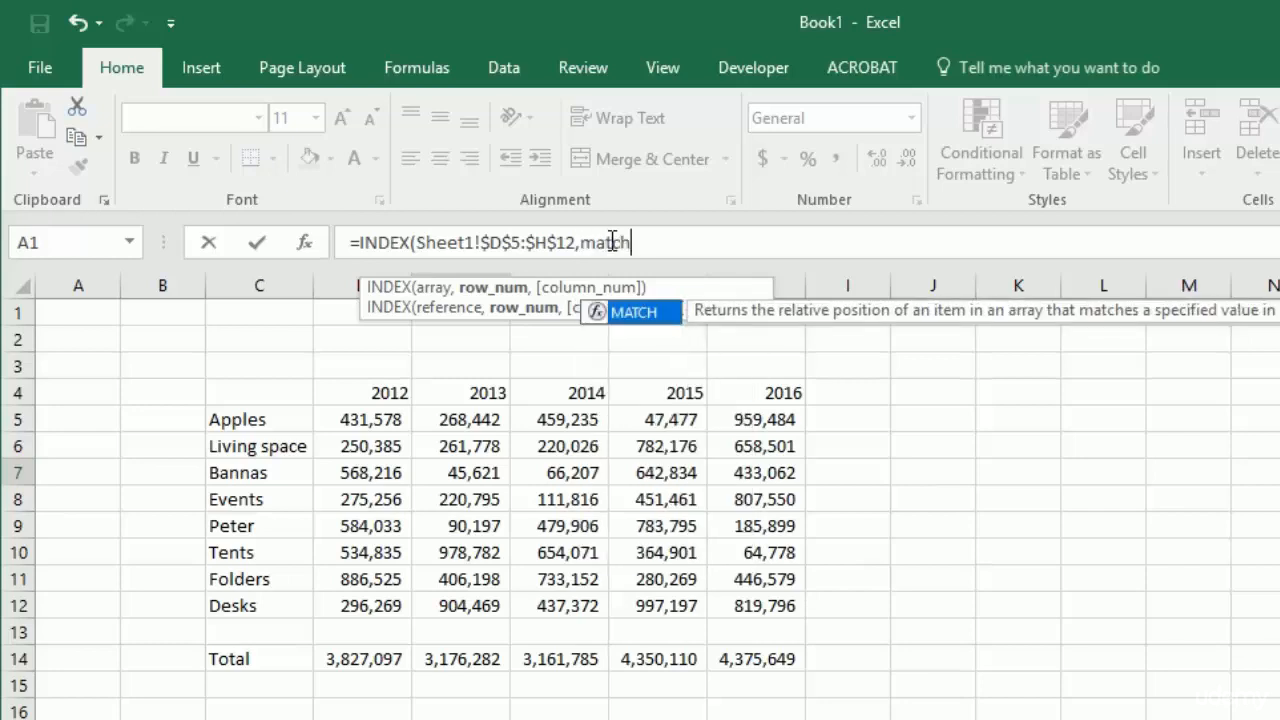
key(Tab)
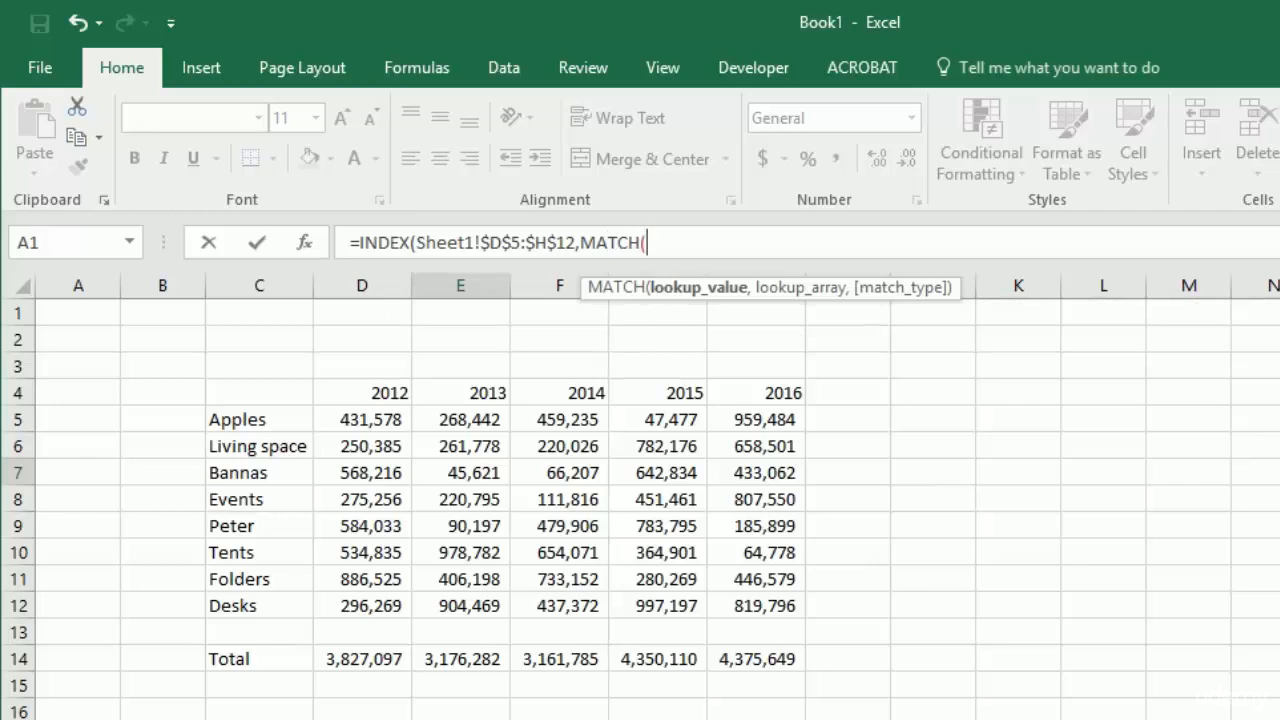
key(ctrl+Page_Down)
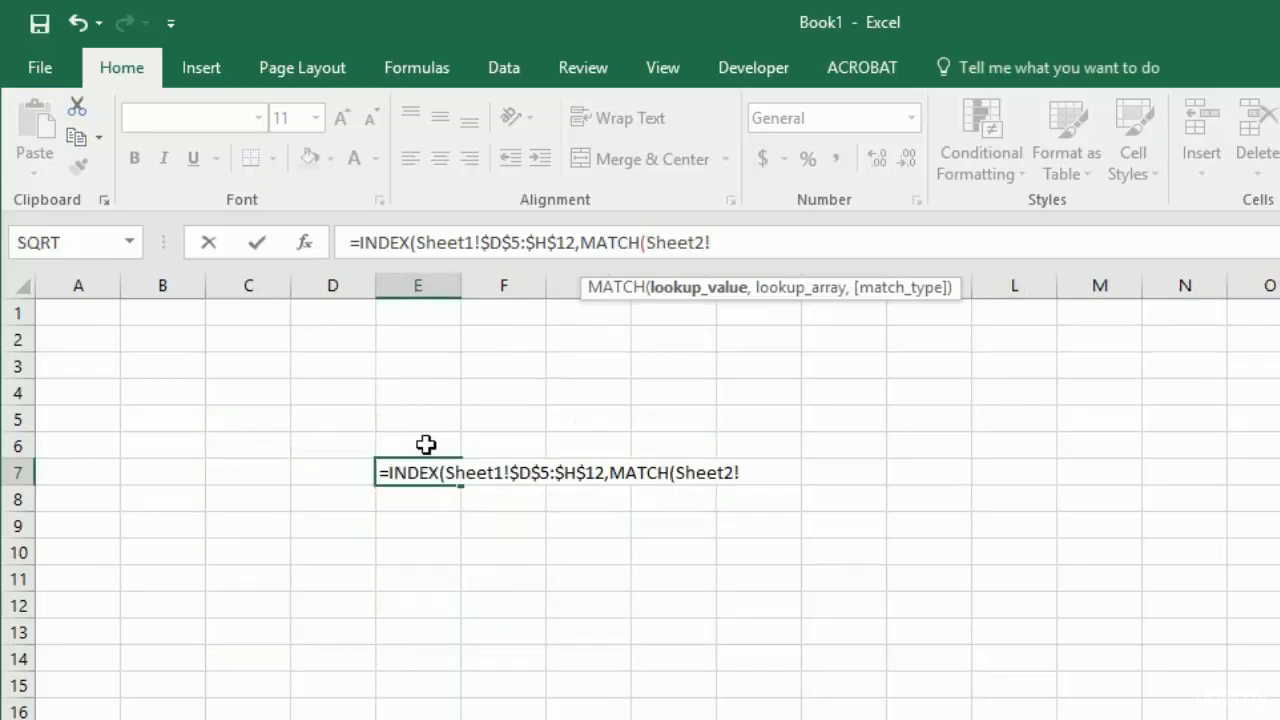
click(321, 471)
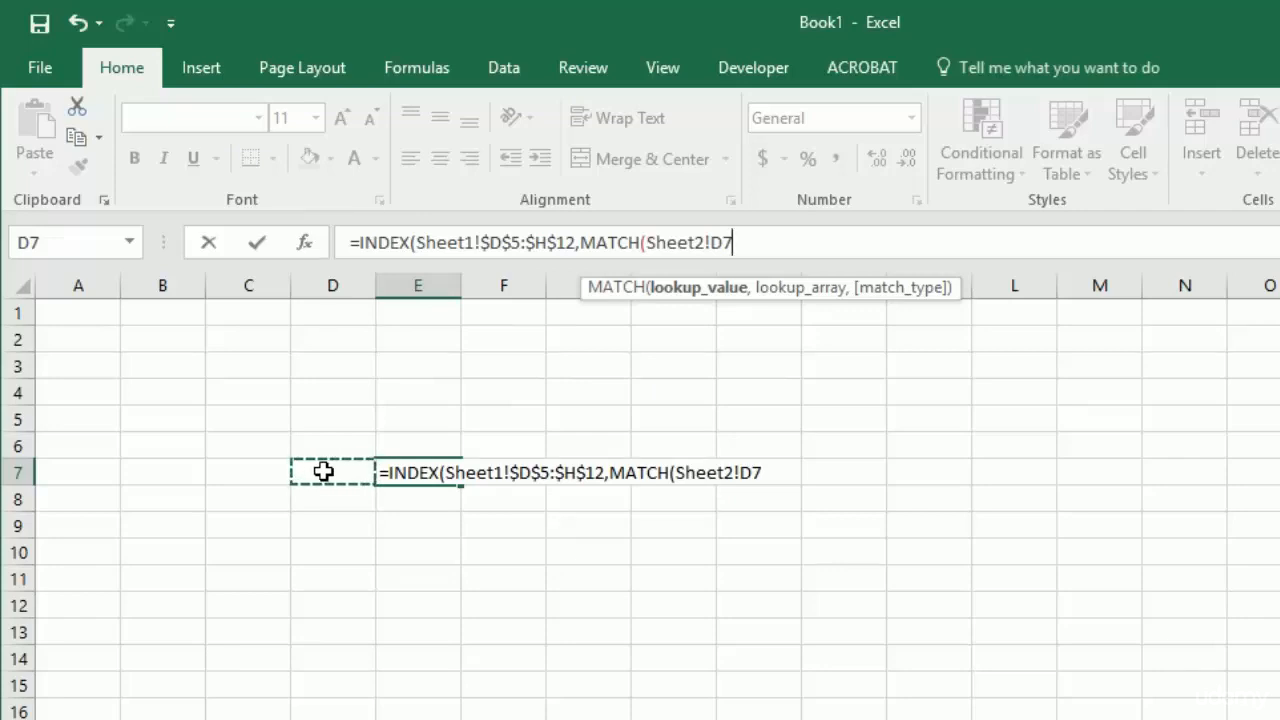
key(F4)
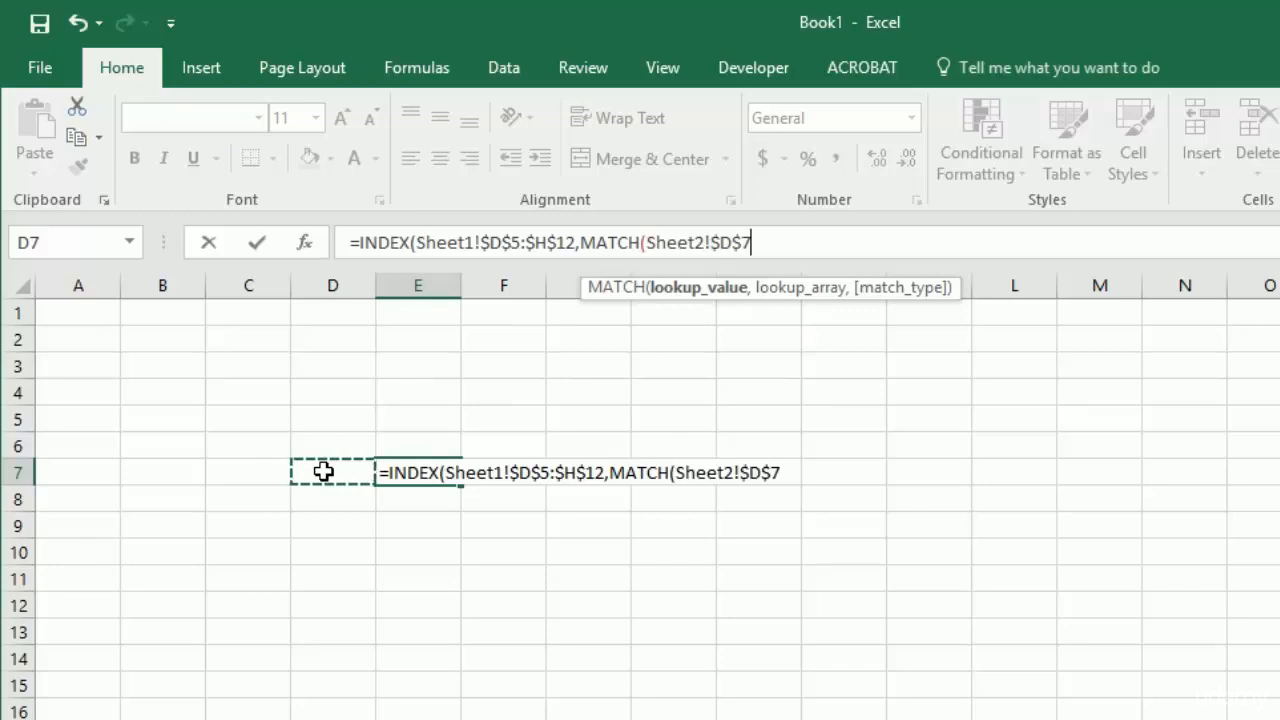
key(F4)
key(F4)
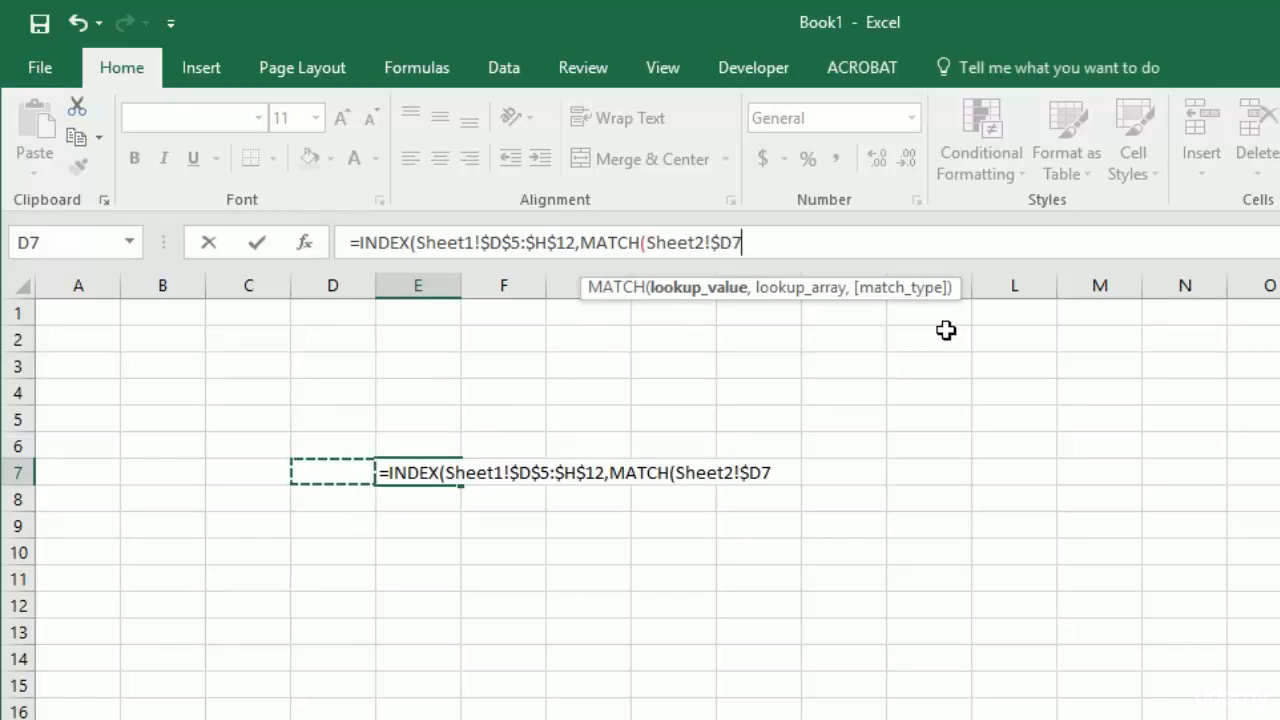
text(,)
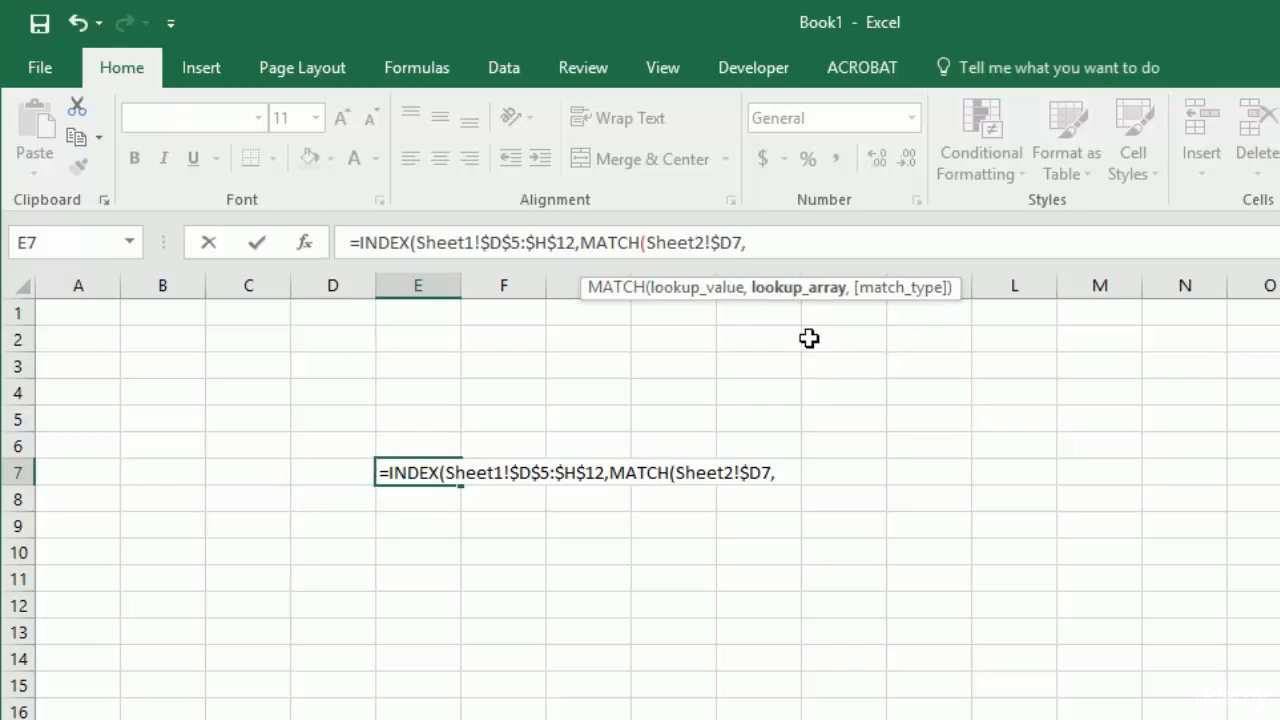
- Complete the row MATCH with the absolute lookup array Sheet1!$C$5:$C$12 and match type 0 for an exact match
key(ctrl+Page_Up)
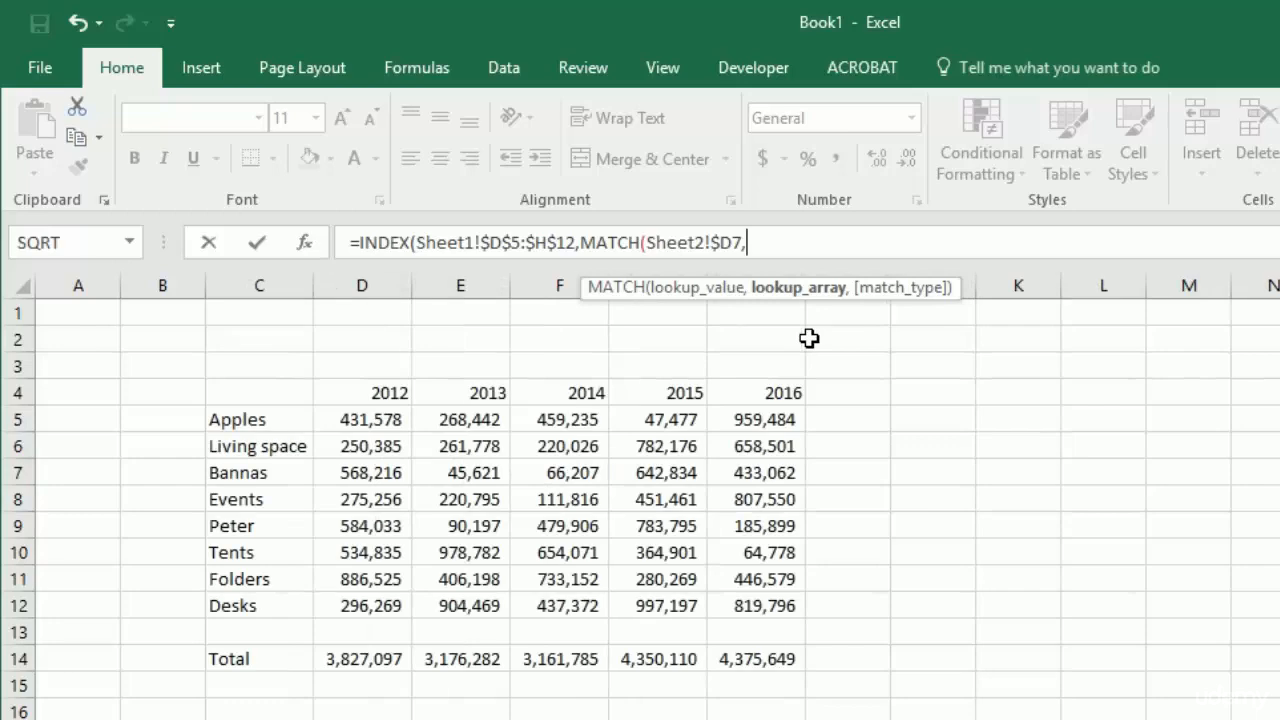
click(259, 418)
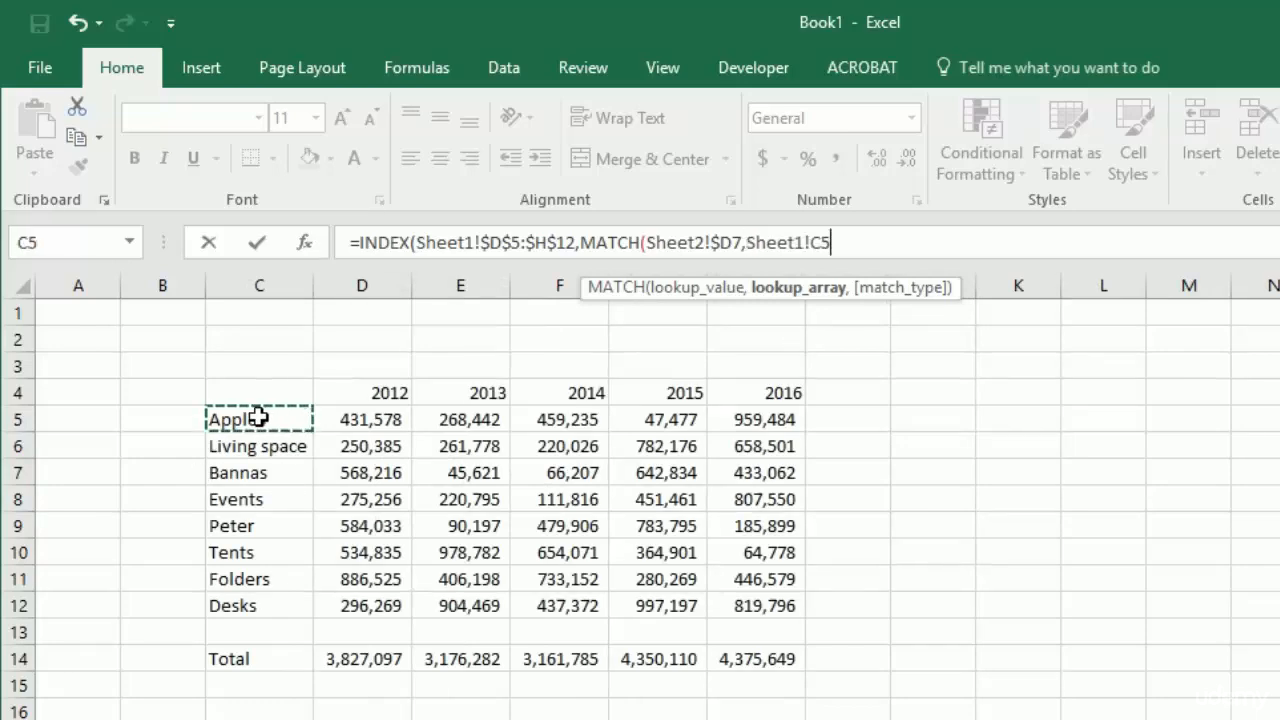
key(ctrl+shift+Down)
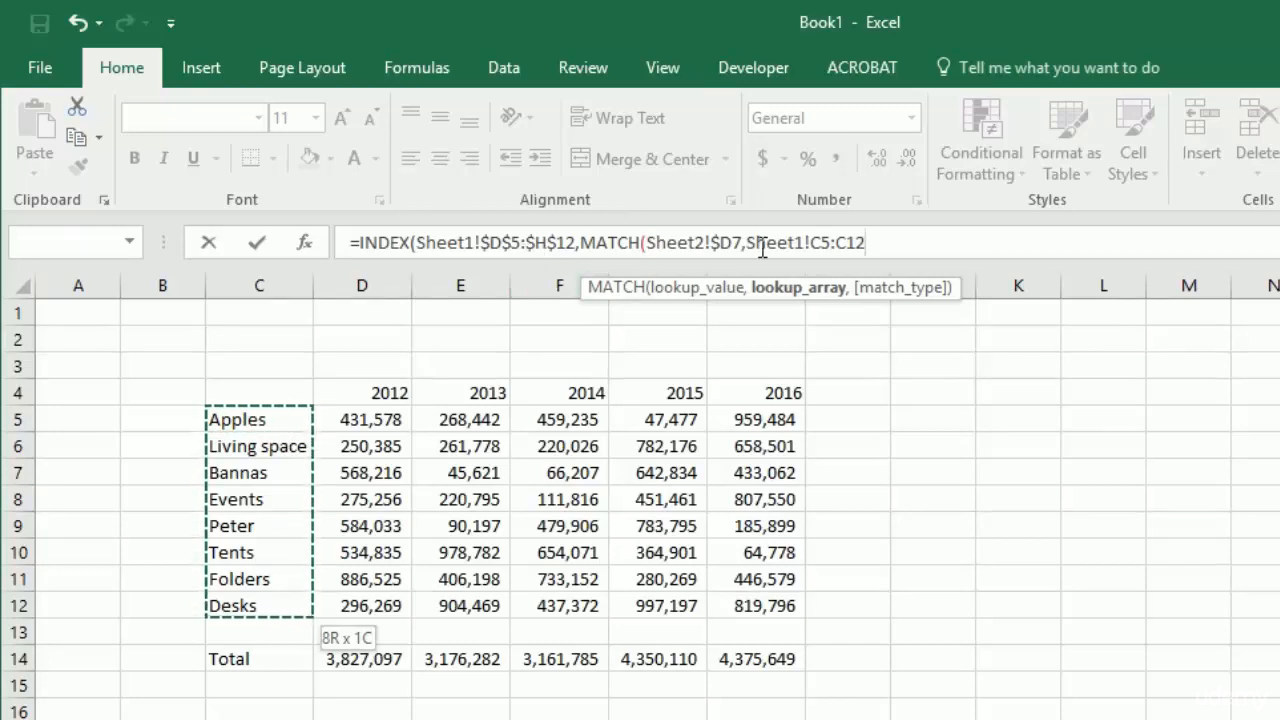
key(F4)
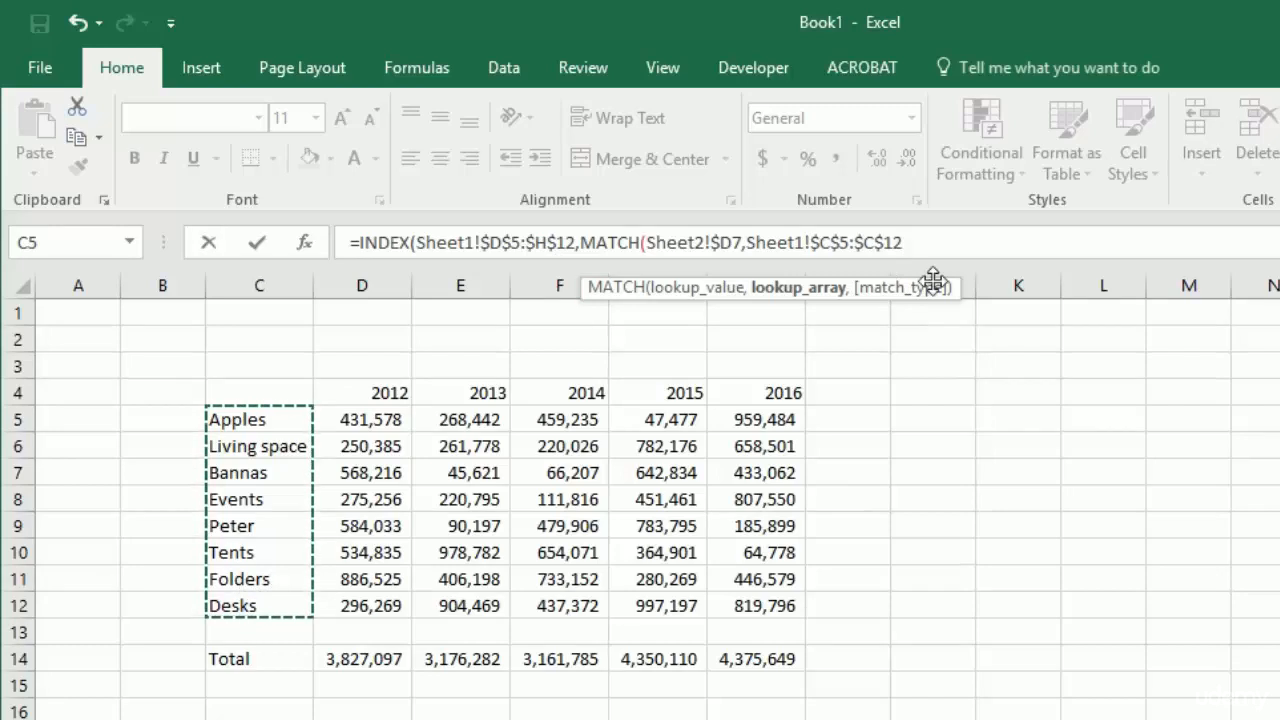
text(,0)
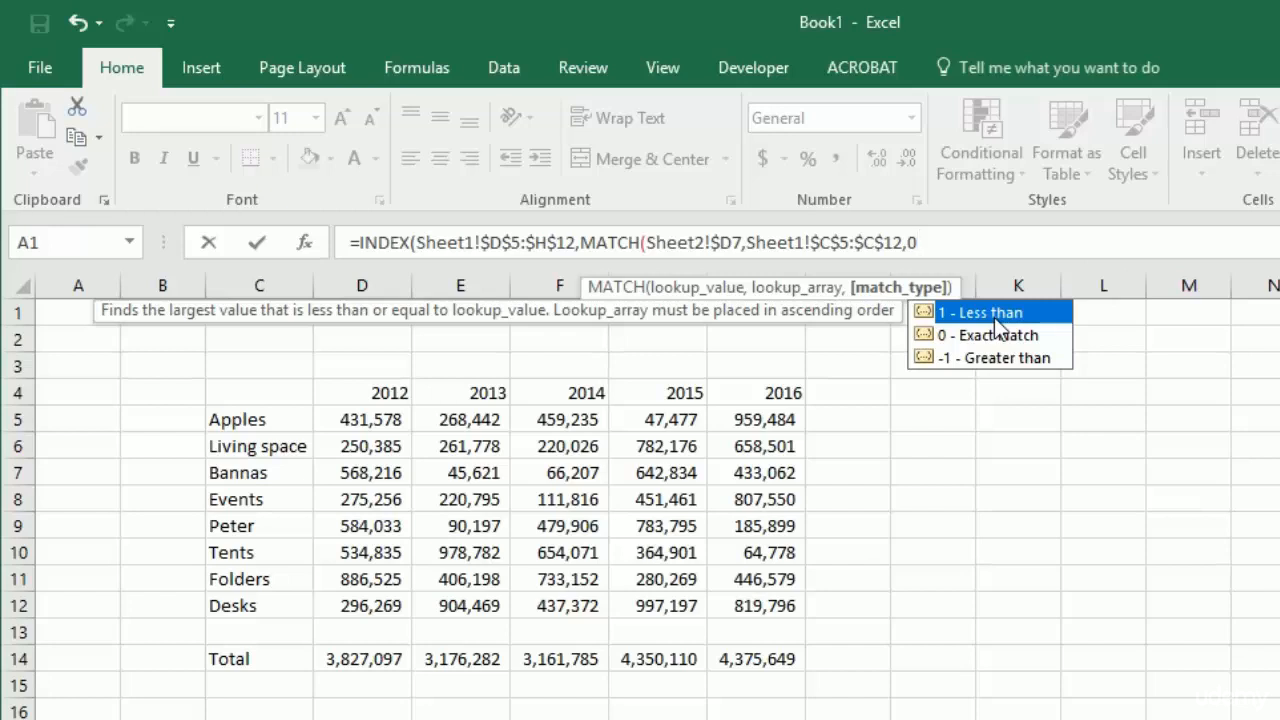
text())
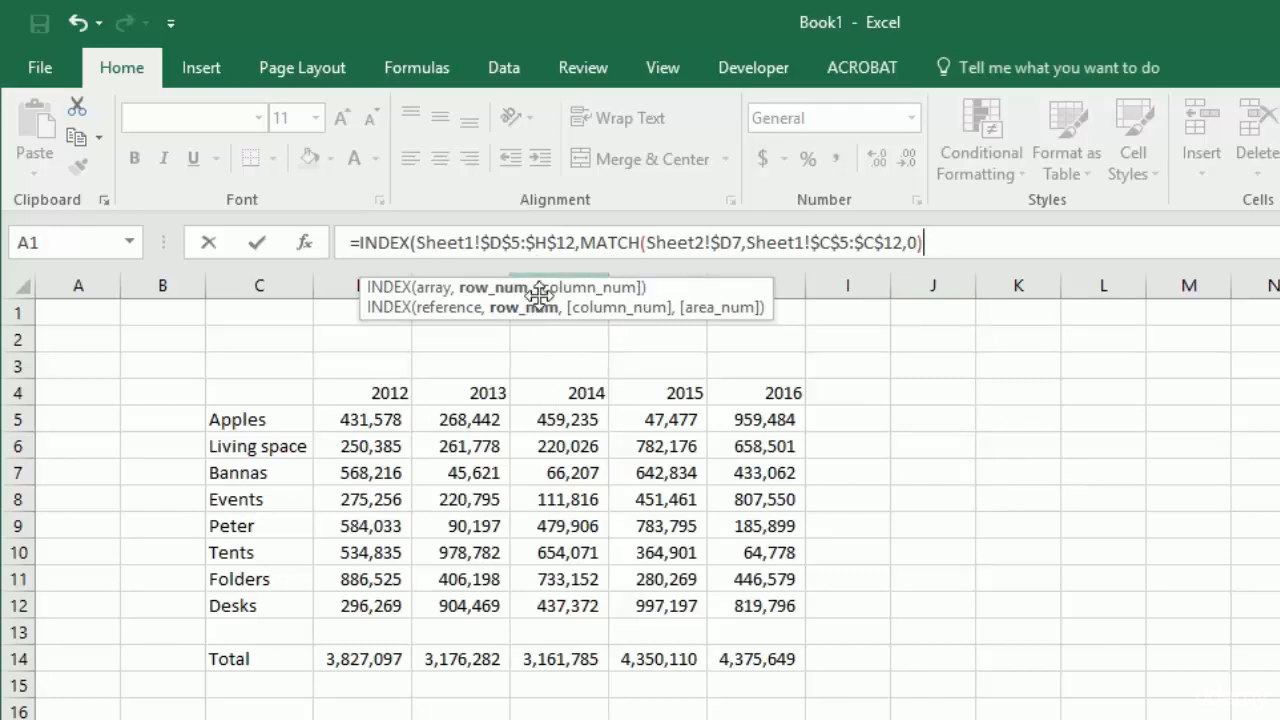
- Add a second MATCH as the INDEX column number, with the row-locked reference Sheet2!F$6 as its lookup value
text(,)
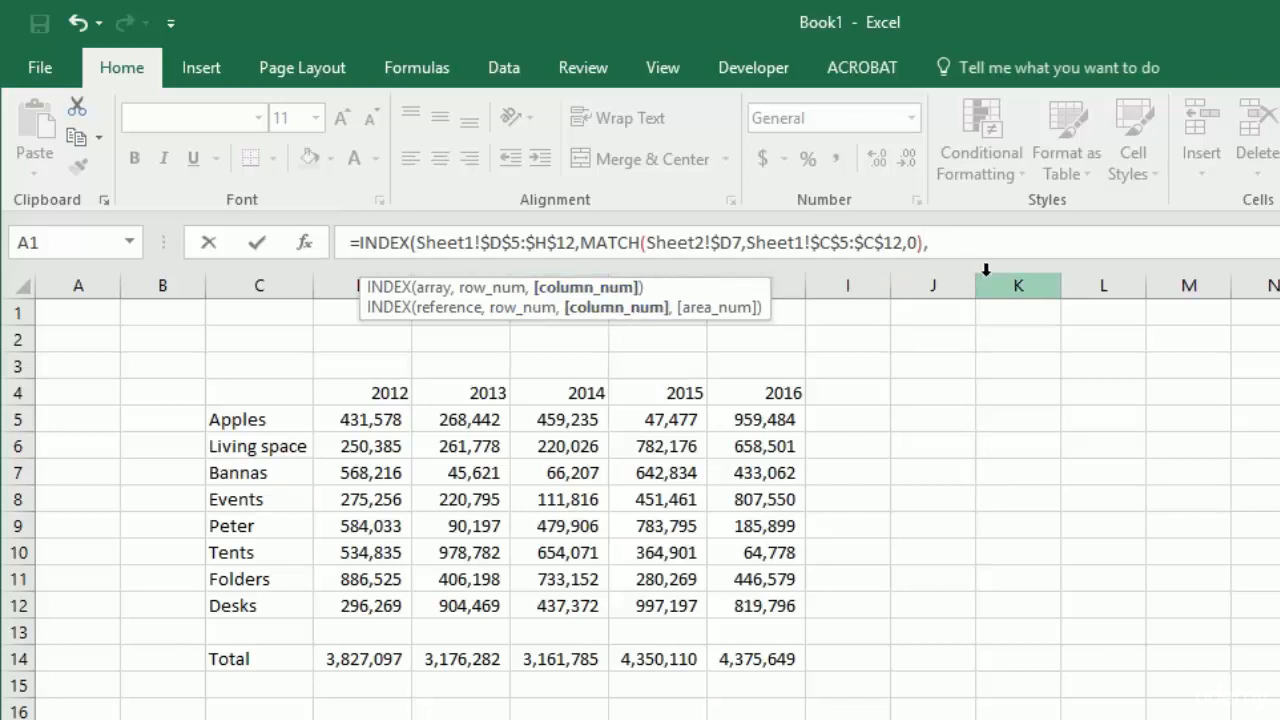
text(1)
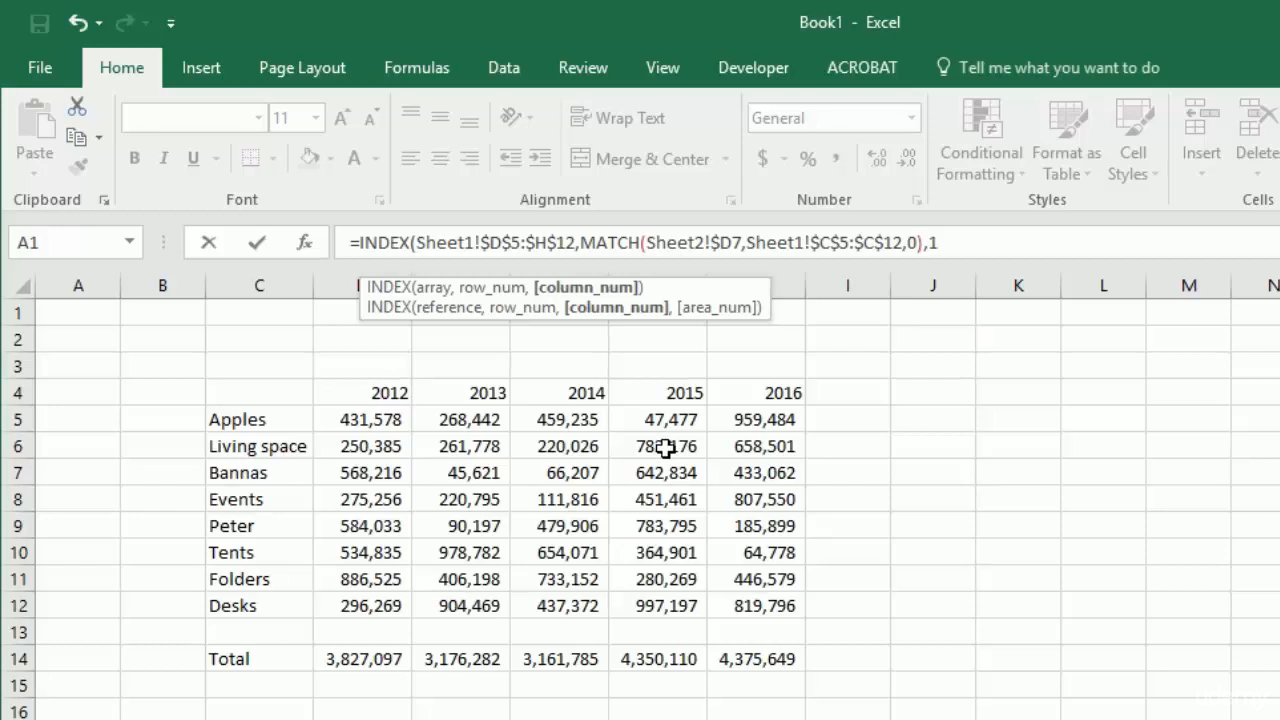
key(BackSpace)
text(match)
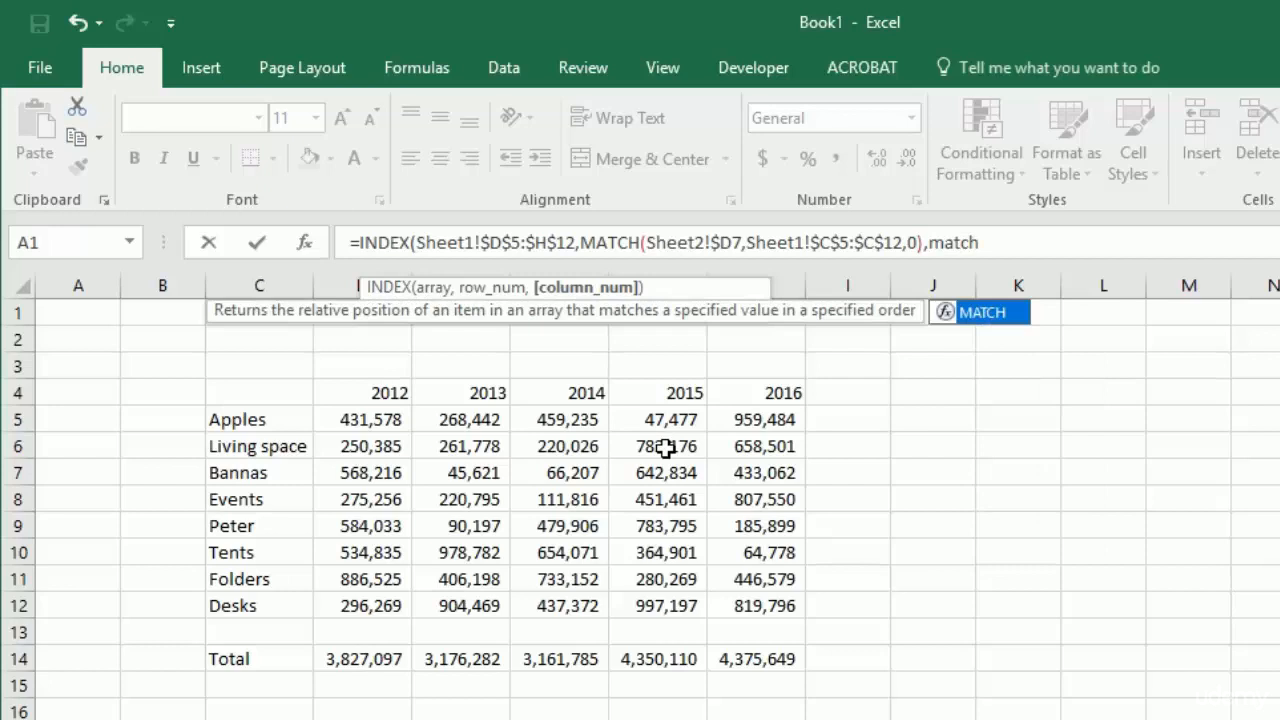
key(Tab)
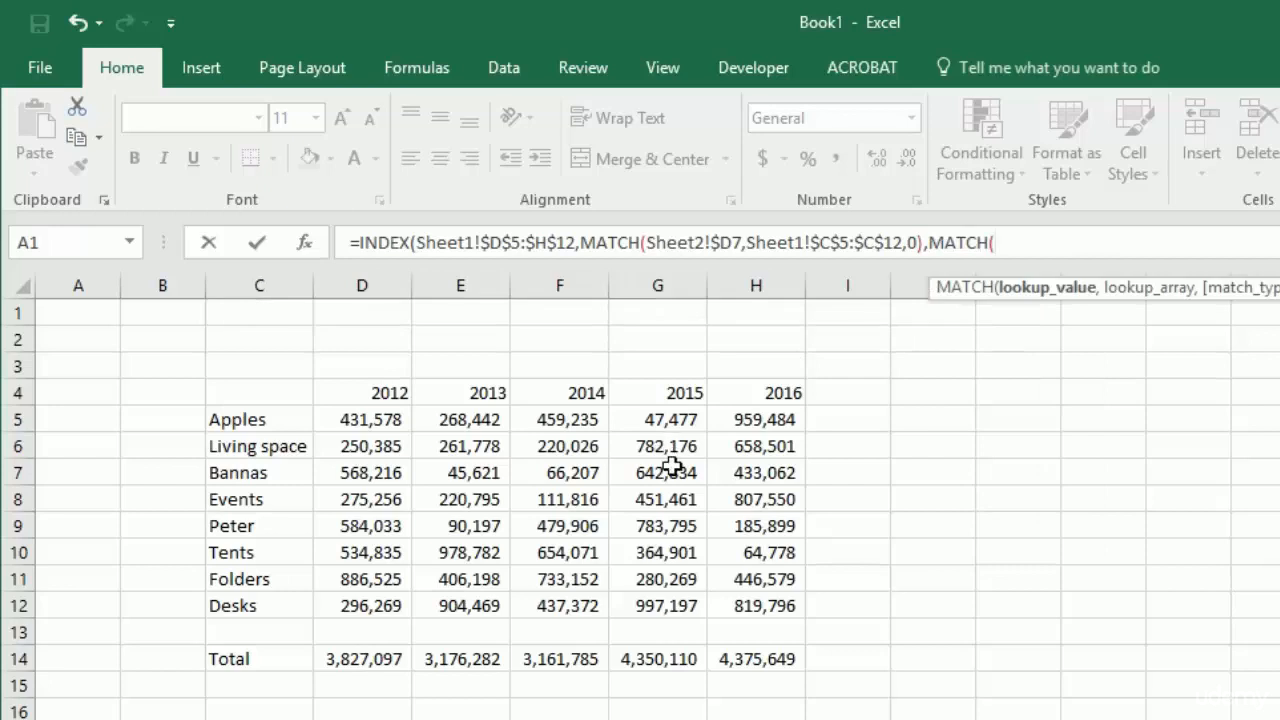
key(ctrl+Page_Down)
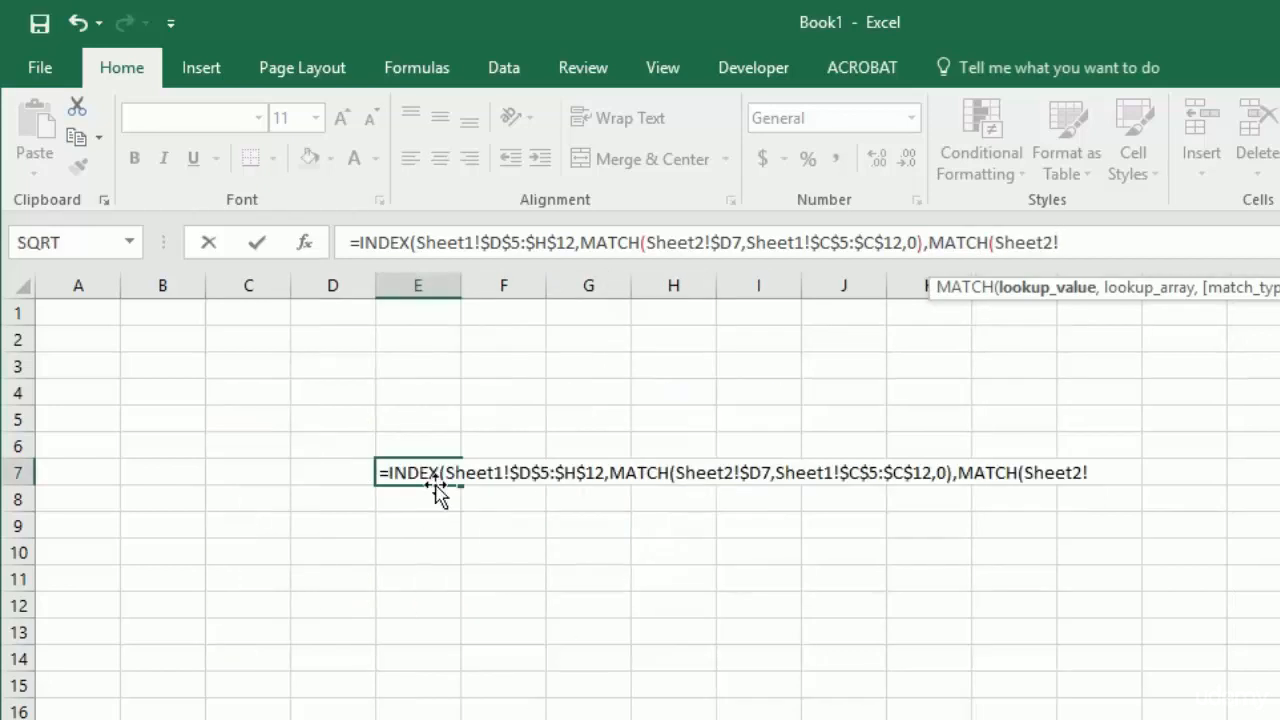
click(505, 447)
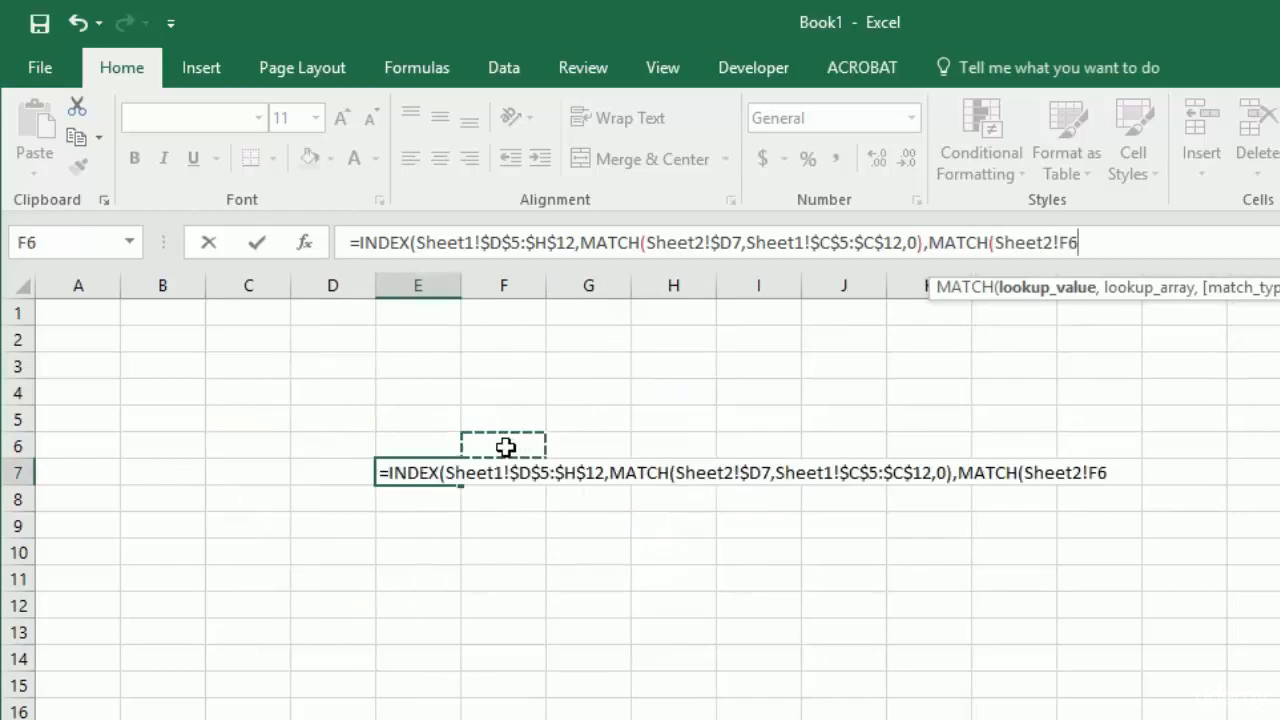
key(F4)
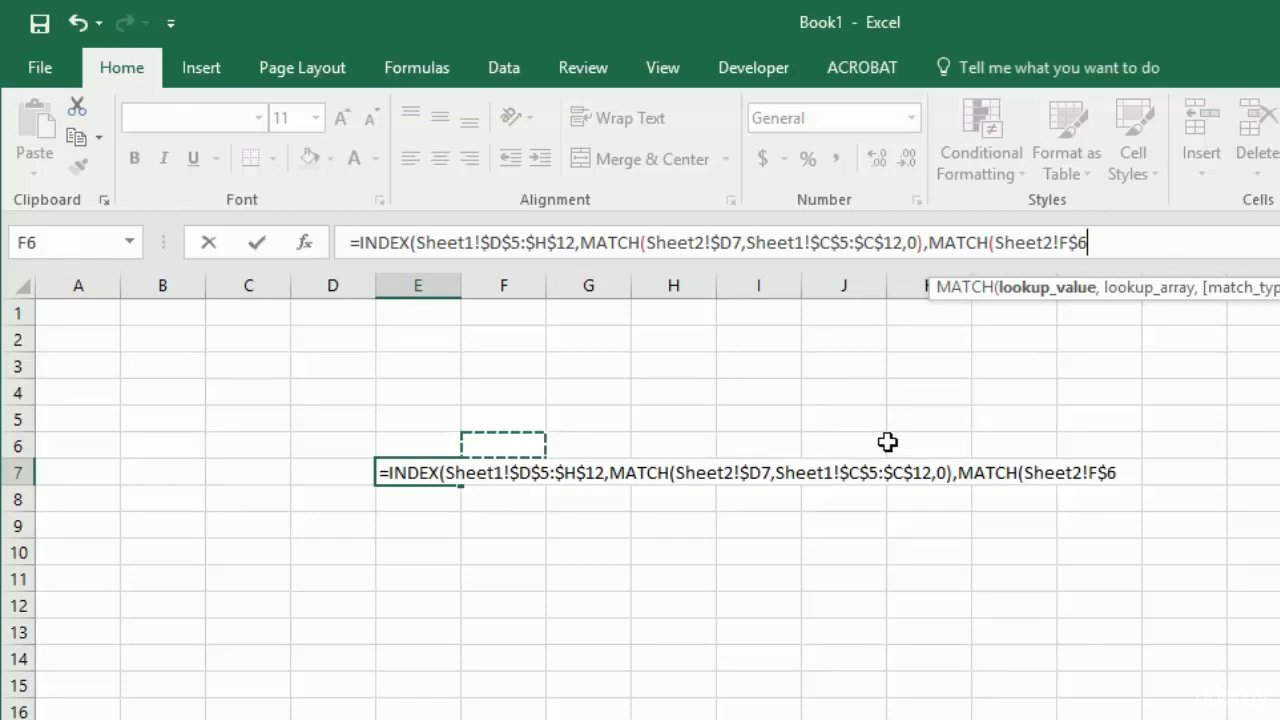
text(,)
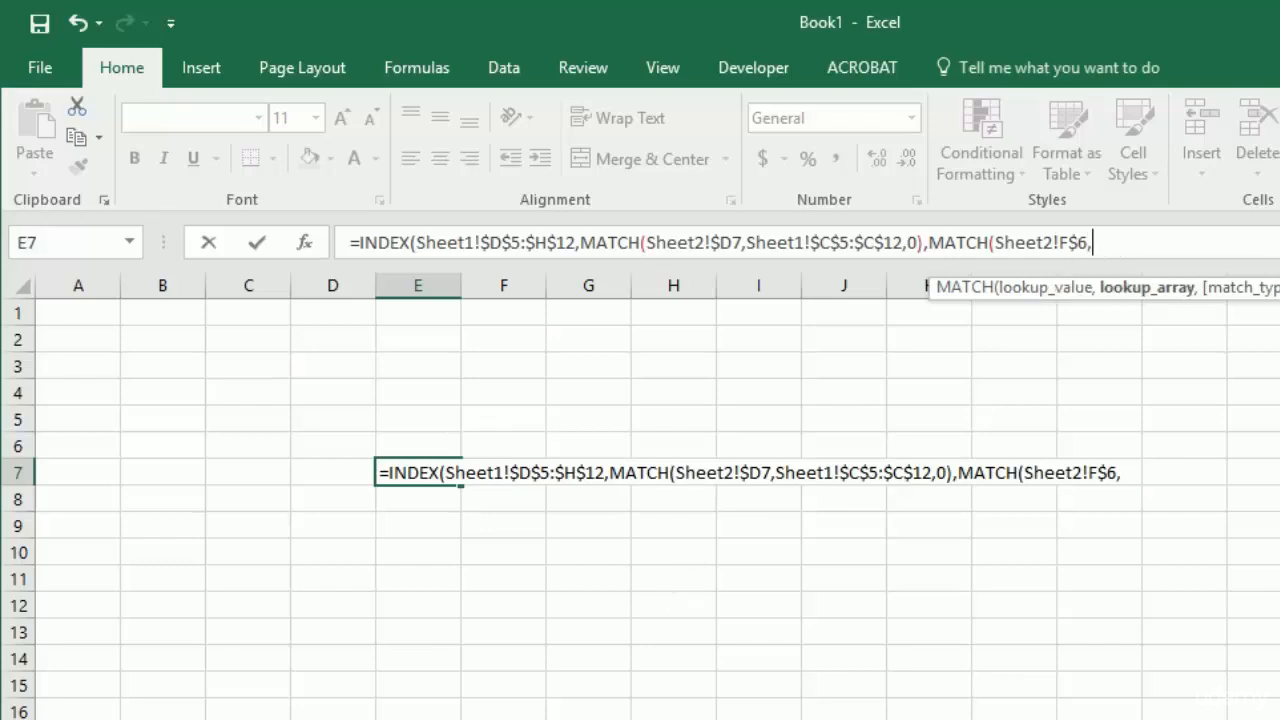
- Finish the column MATCH with the absolute lookup array Sheet1!$D$4:$H$4 and match type 0, and enter the completed INDEX formula
click(118, 719)
click(387, 390)
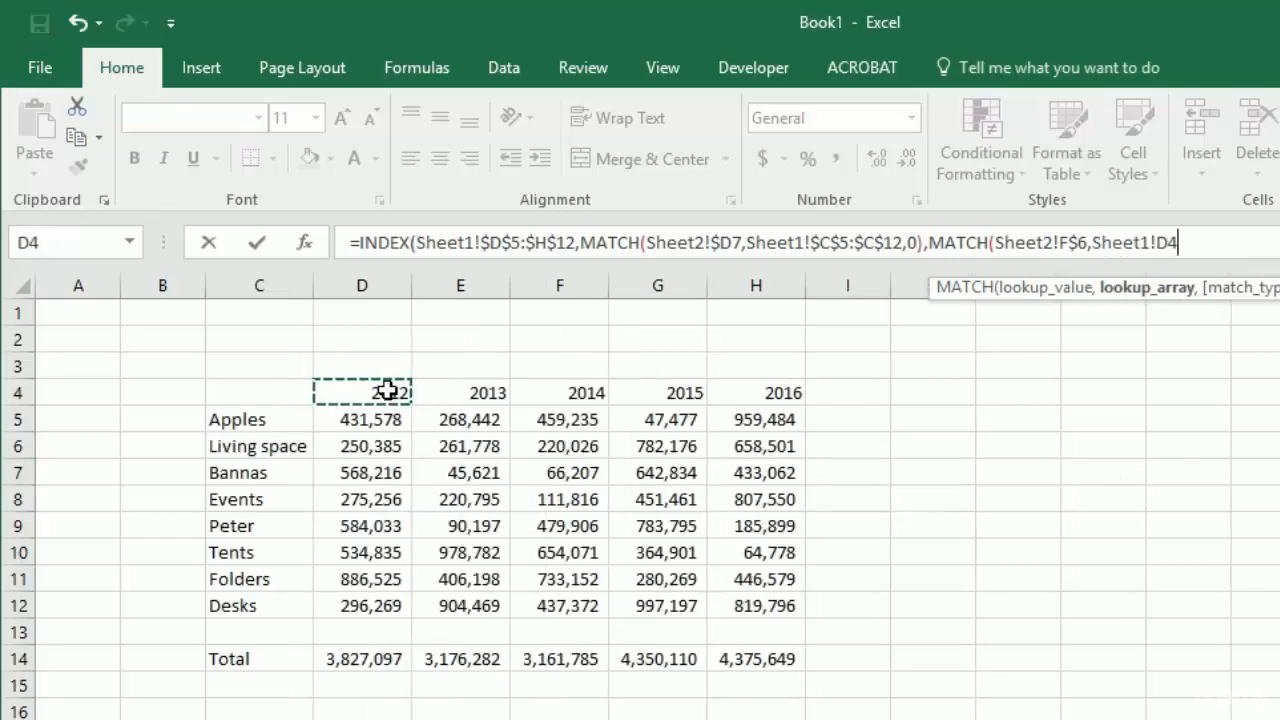
key(ctrl+shift+Right)
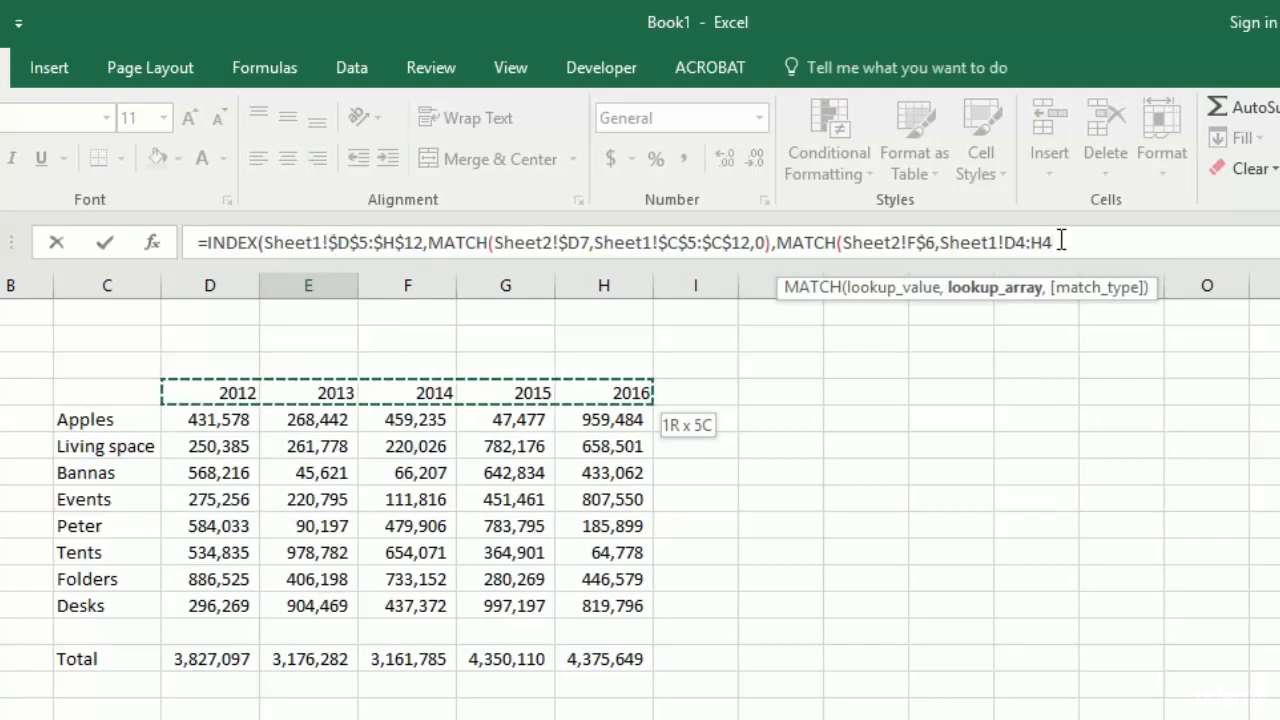
key(F4)
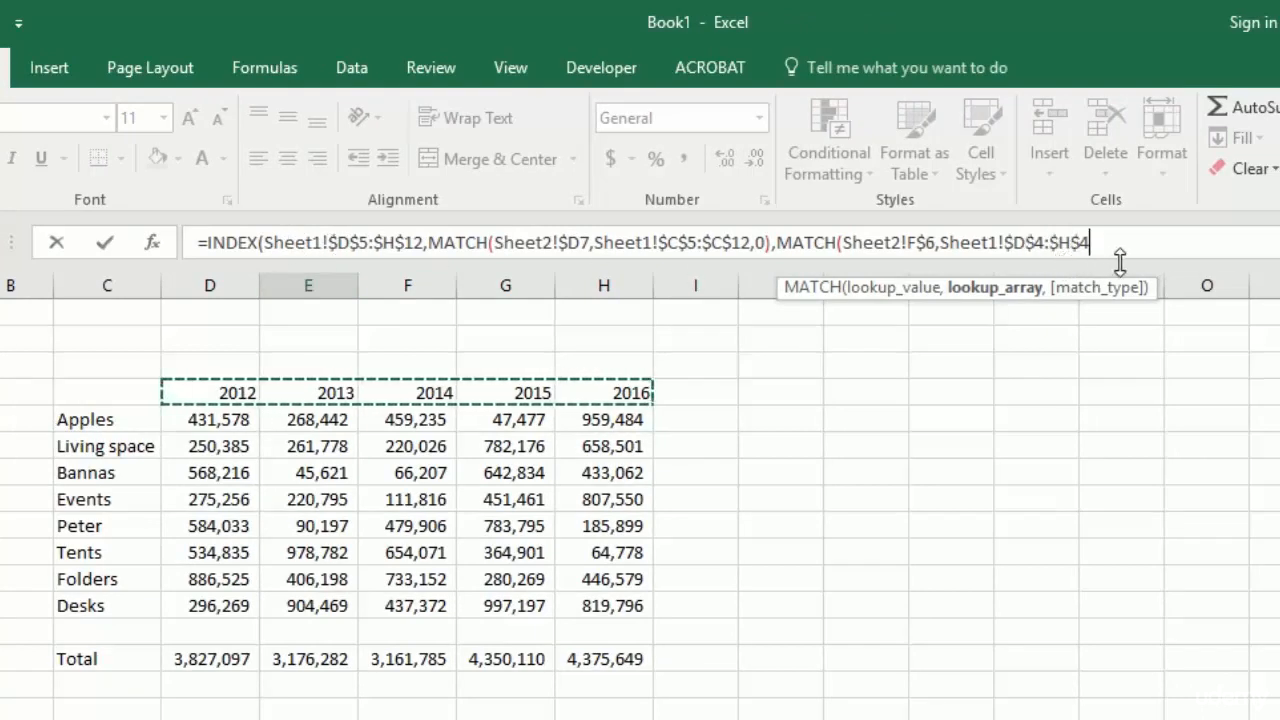
text(,0))
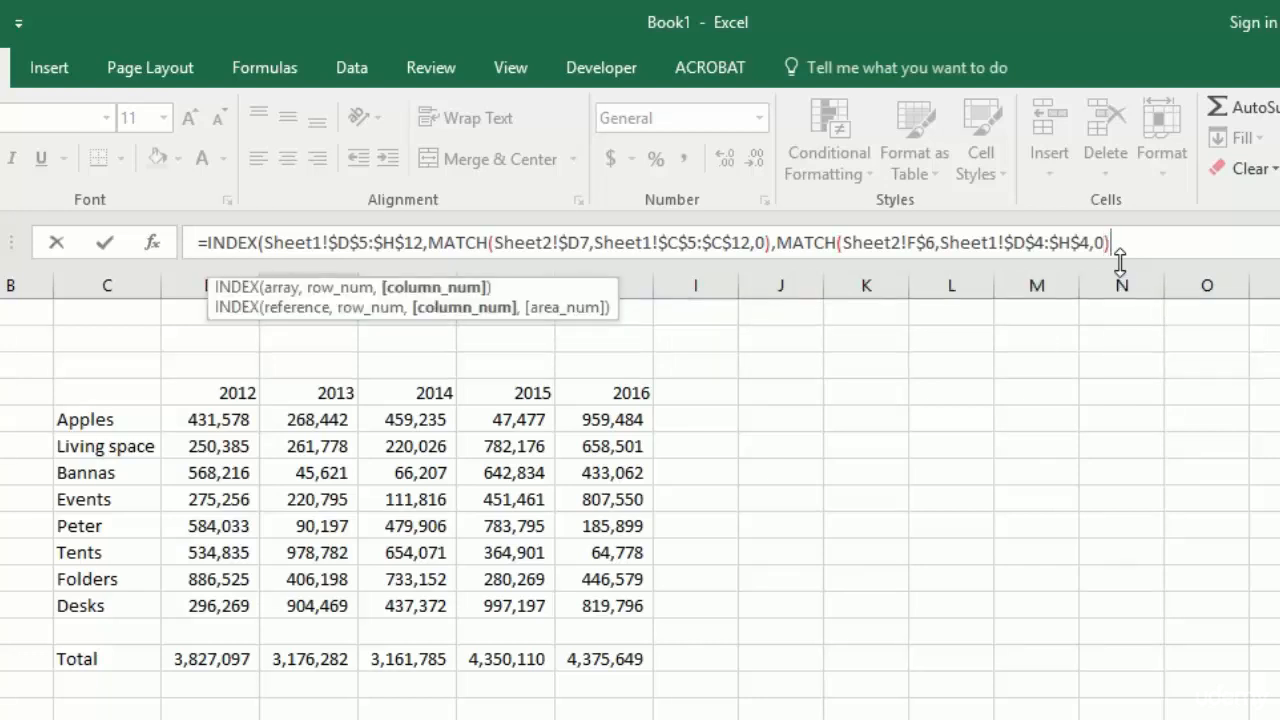
text())
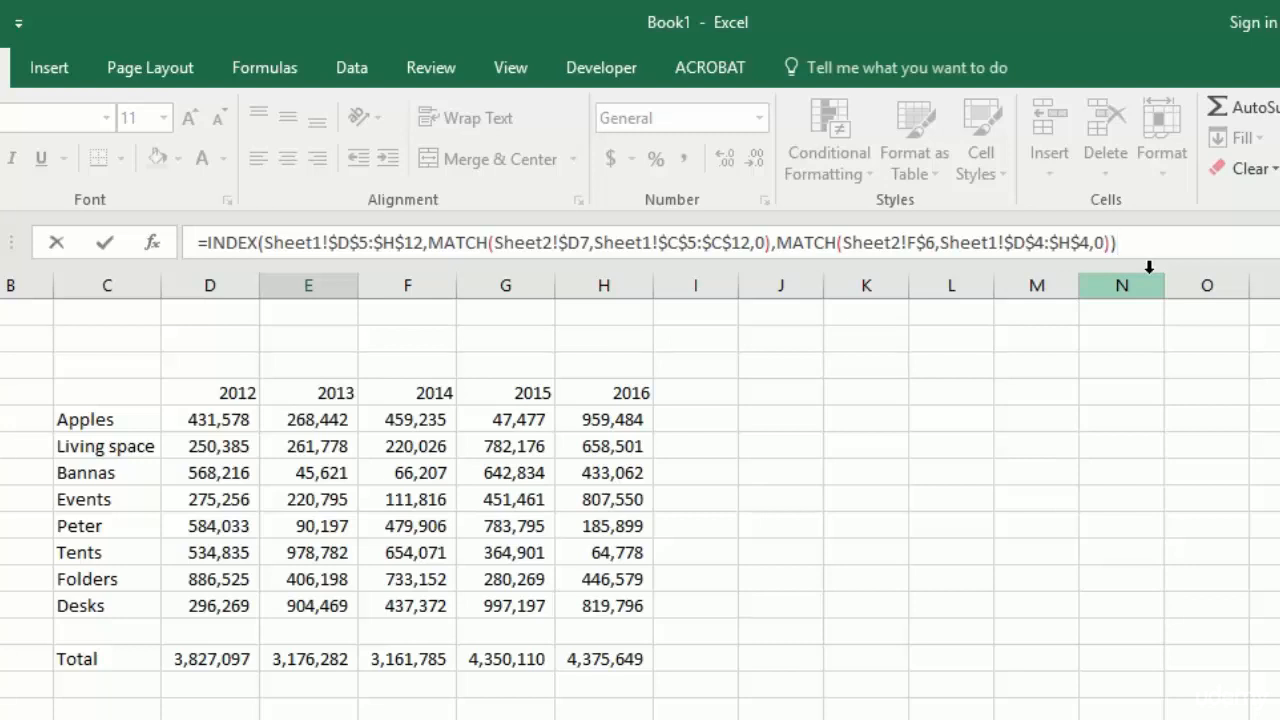
key(Return)
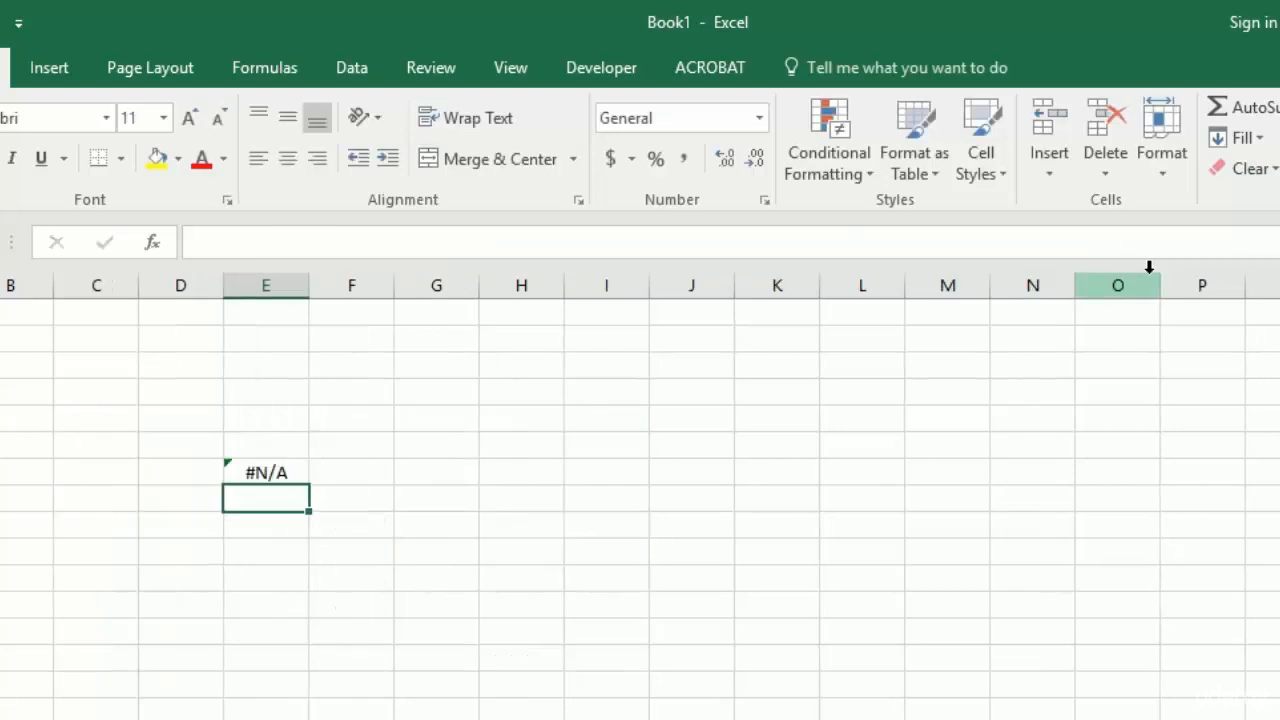
- Edit the formula in E7 so the column MATCH looks up Sheet2!E$6 instead of F$6
key(Up)
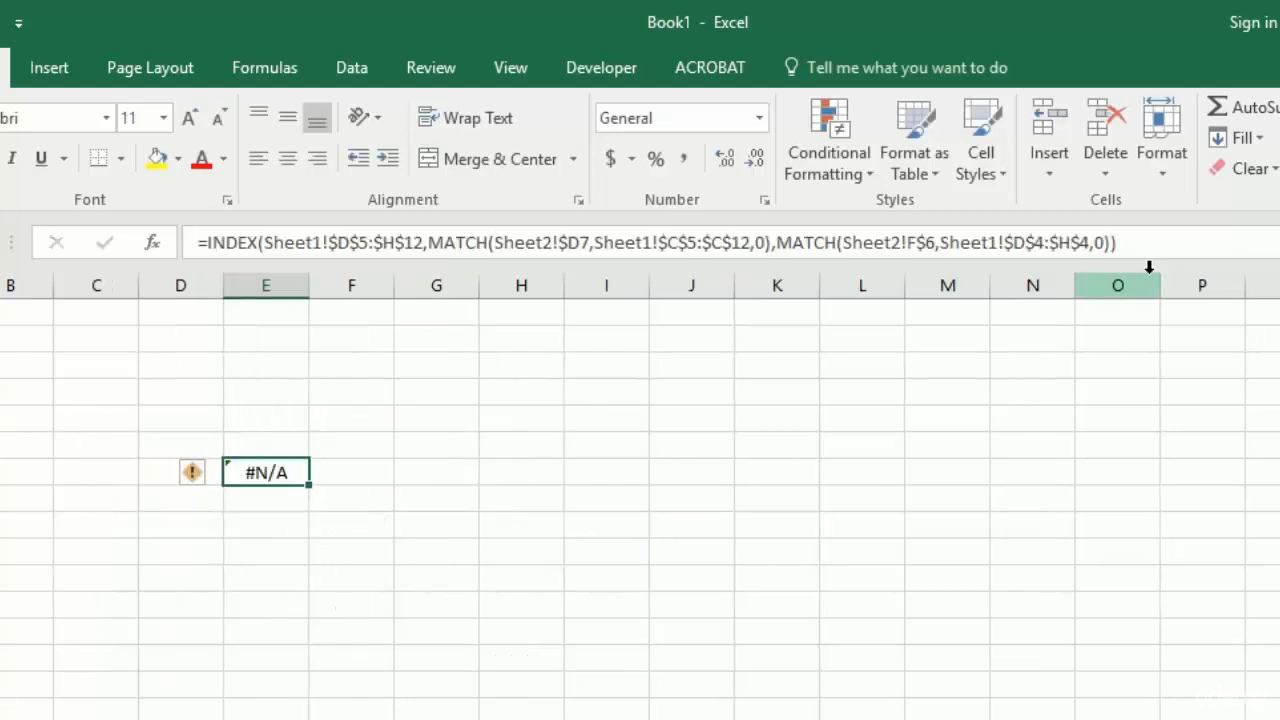
key(F2)
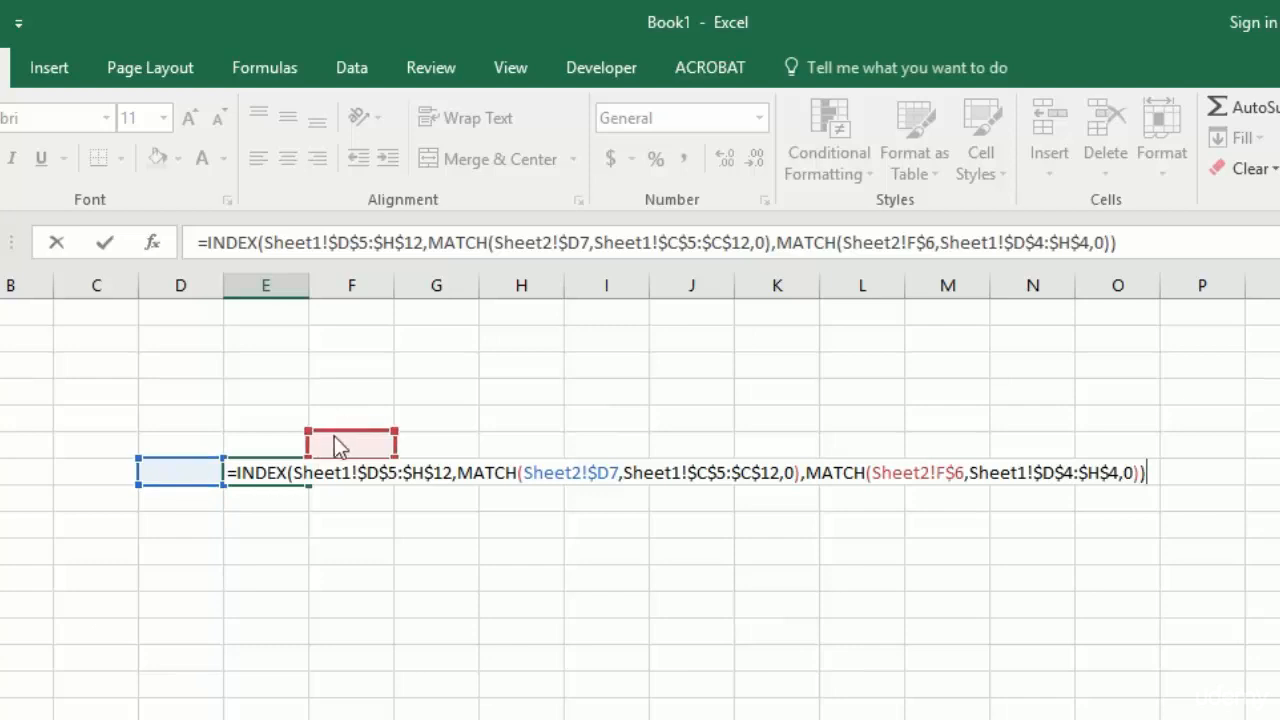
drag(343, 436, 284, 440)
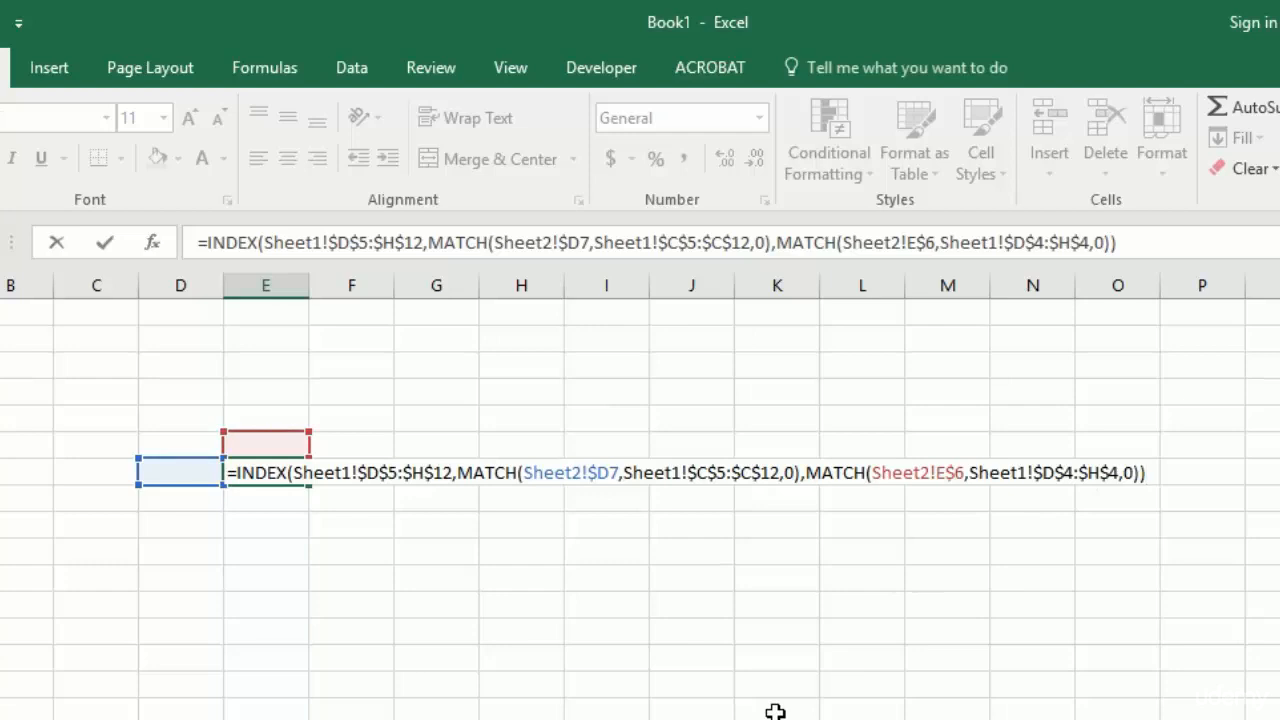
key(Return)
- Link cell E6 on the second sheet to the 2014 year header in Sheet1!F4
key(Up)
key(Up)
text(=)
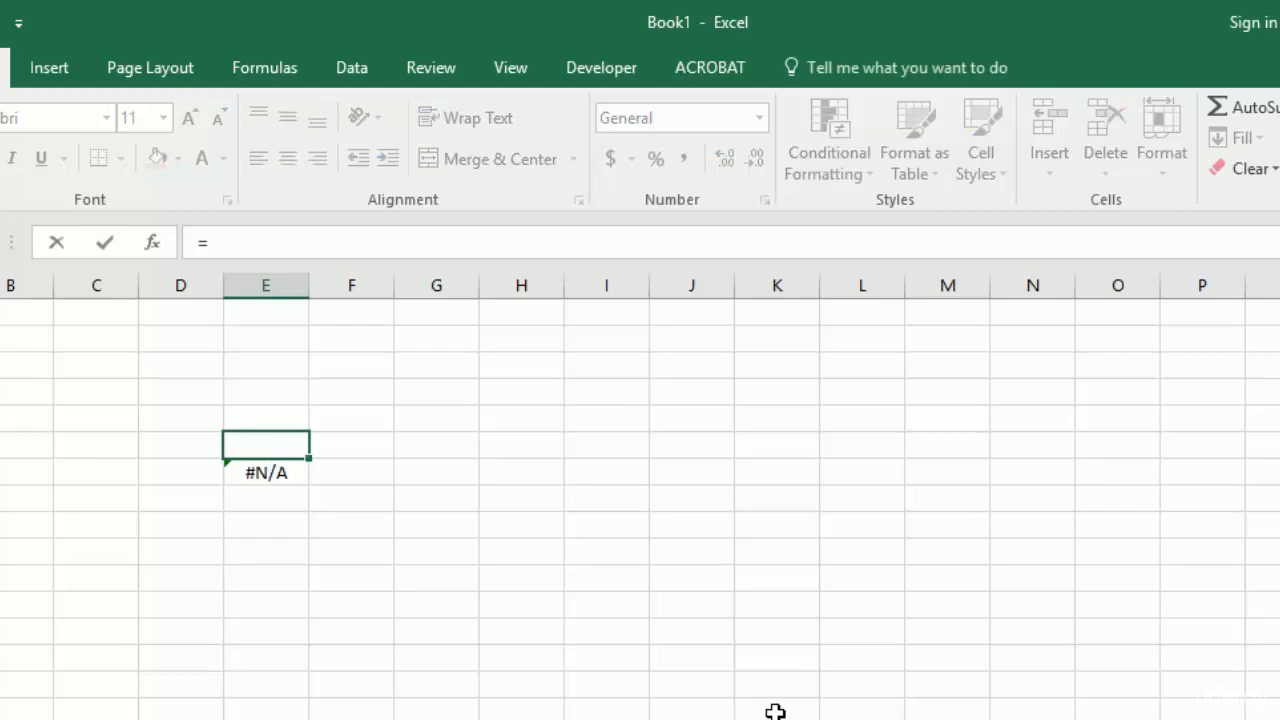
key(ctrl+Page_Up)
click(517, 390)
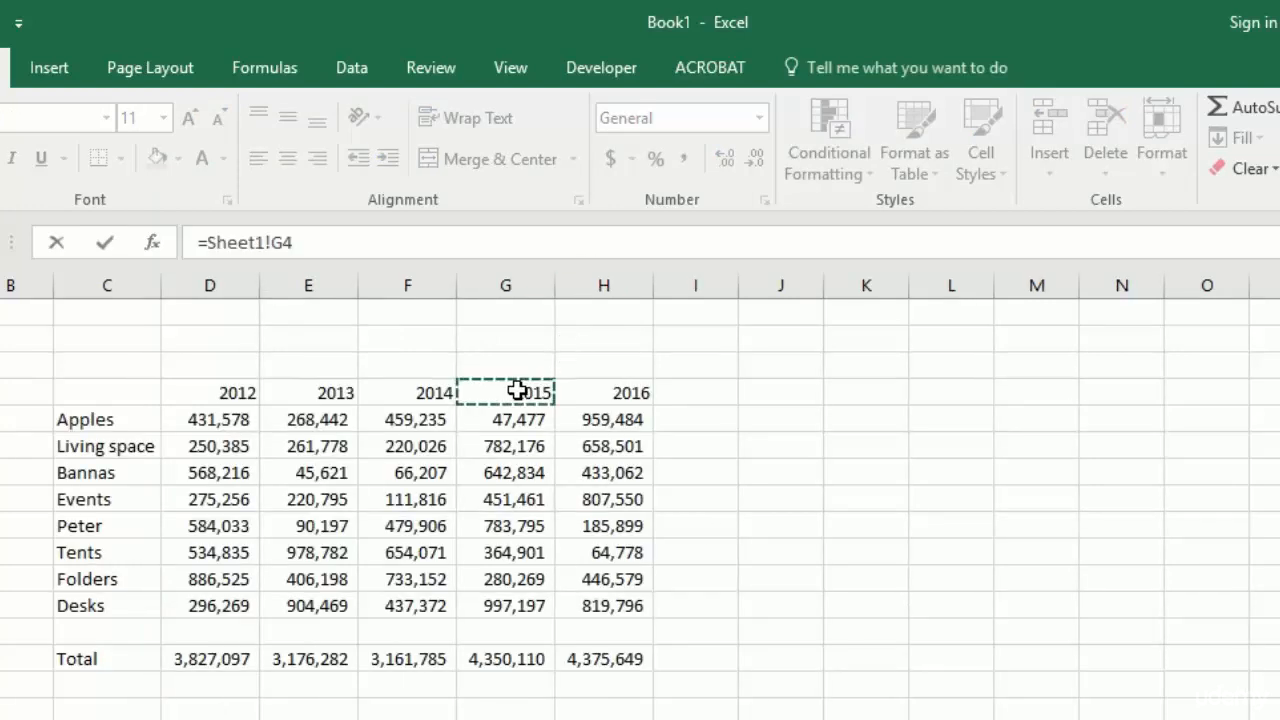
click(432, 391)
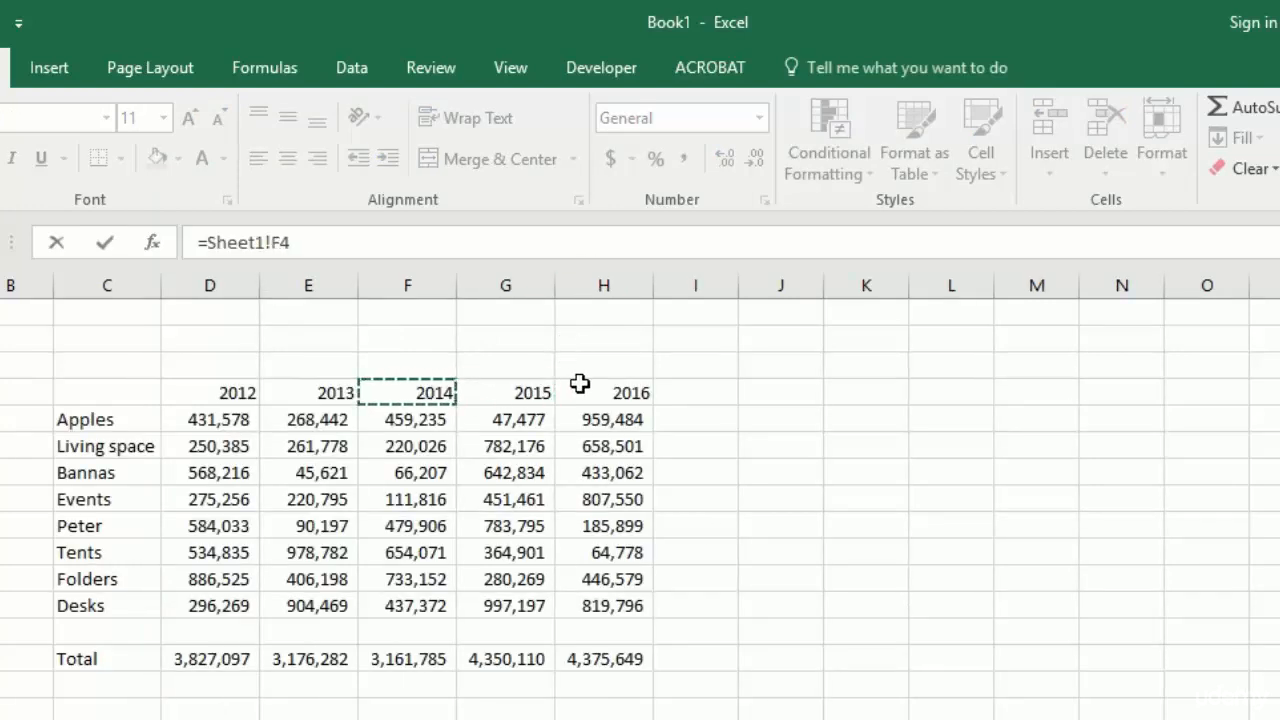
key(Return)
- Enter Bannas as the row label in D7, beside the INDEX formula cell
key(Left)
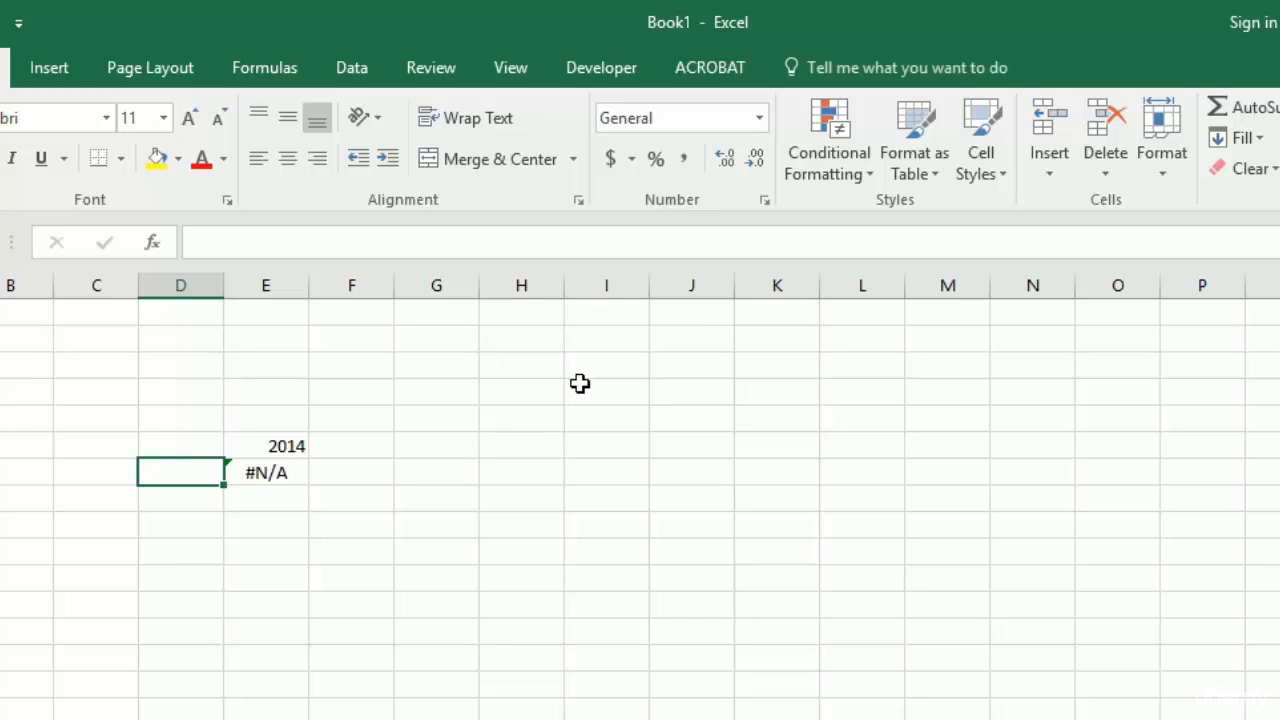
text(Bann)
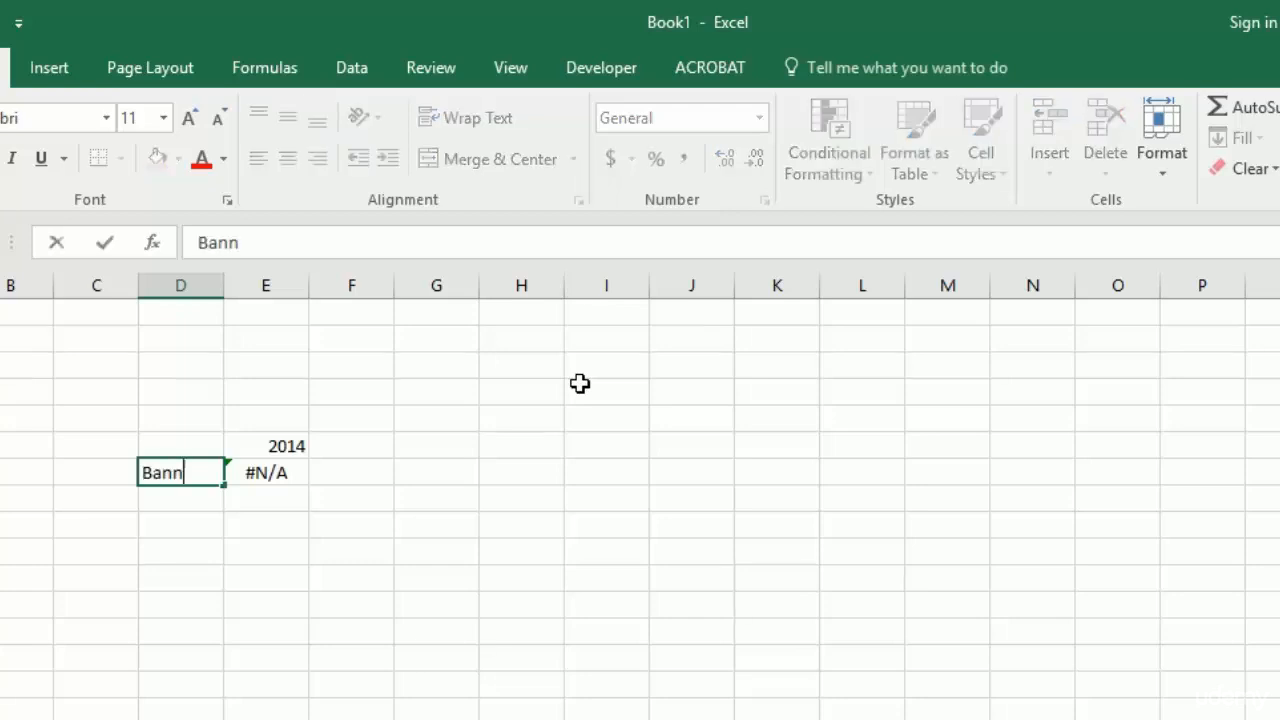
text(as)
key(Return)
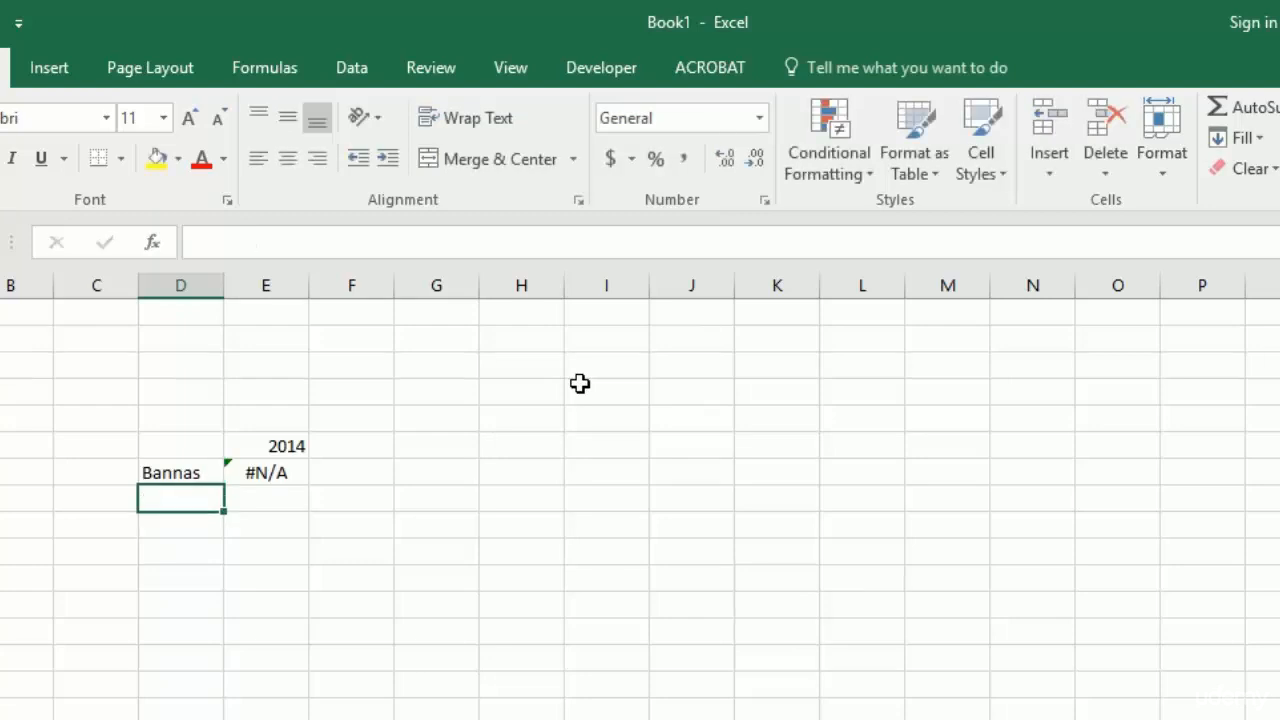
- Replace the label in D7 with a link to the Bannas label in Sheet1!C7
key(Up)
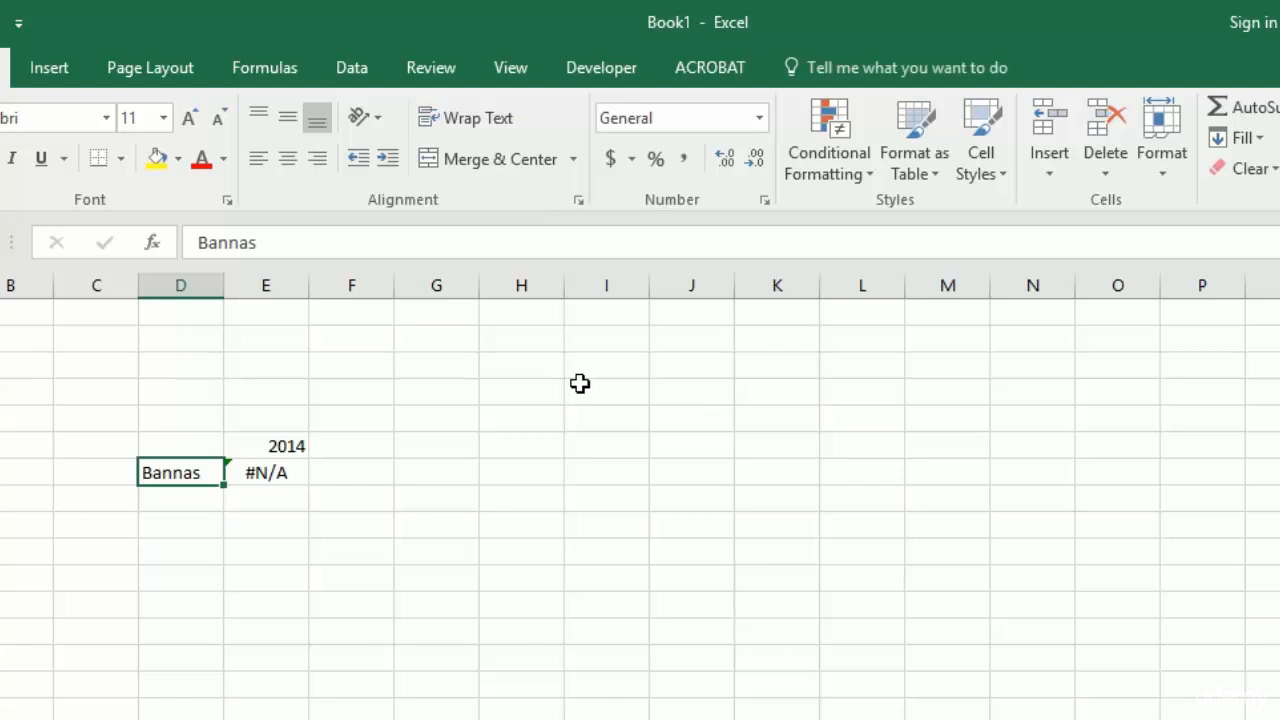
text(=)
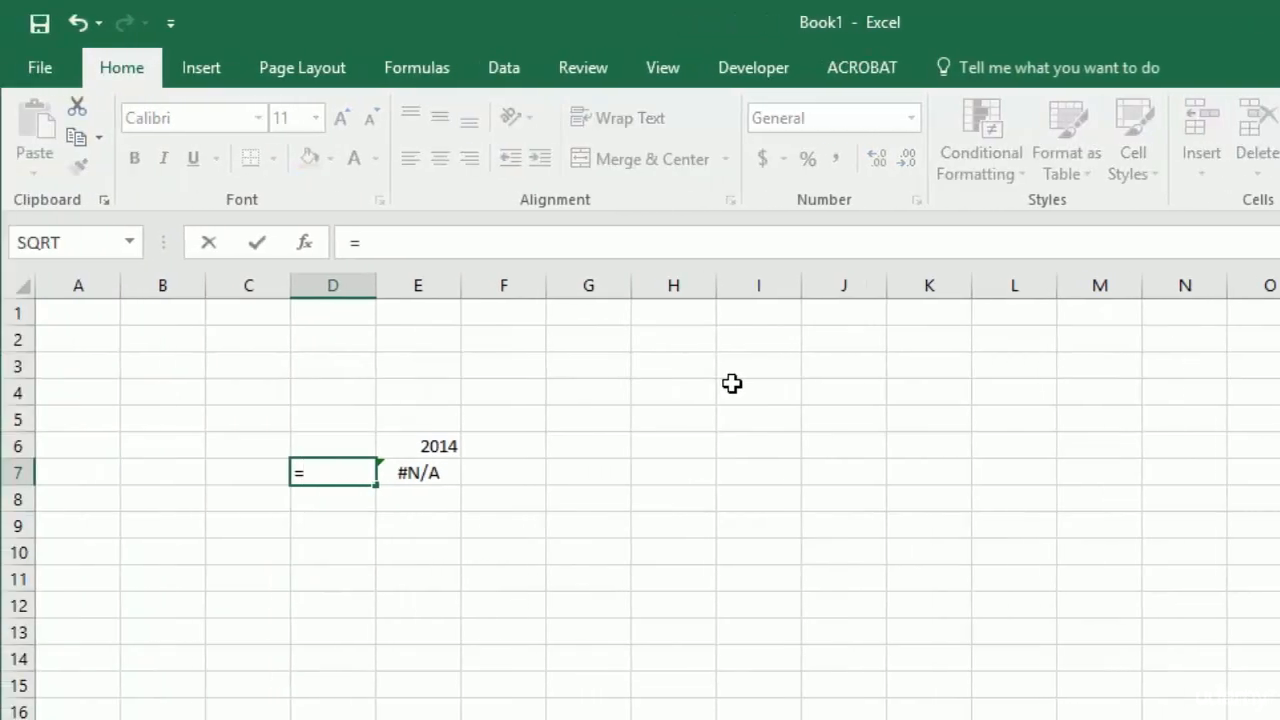
key(ctrl+Page_Up)
click(250, 473)
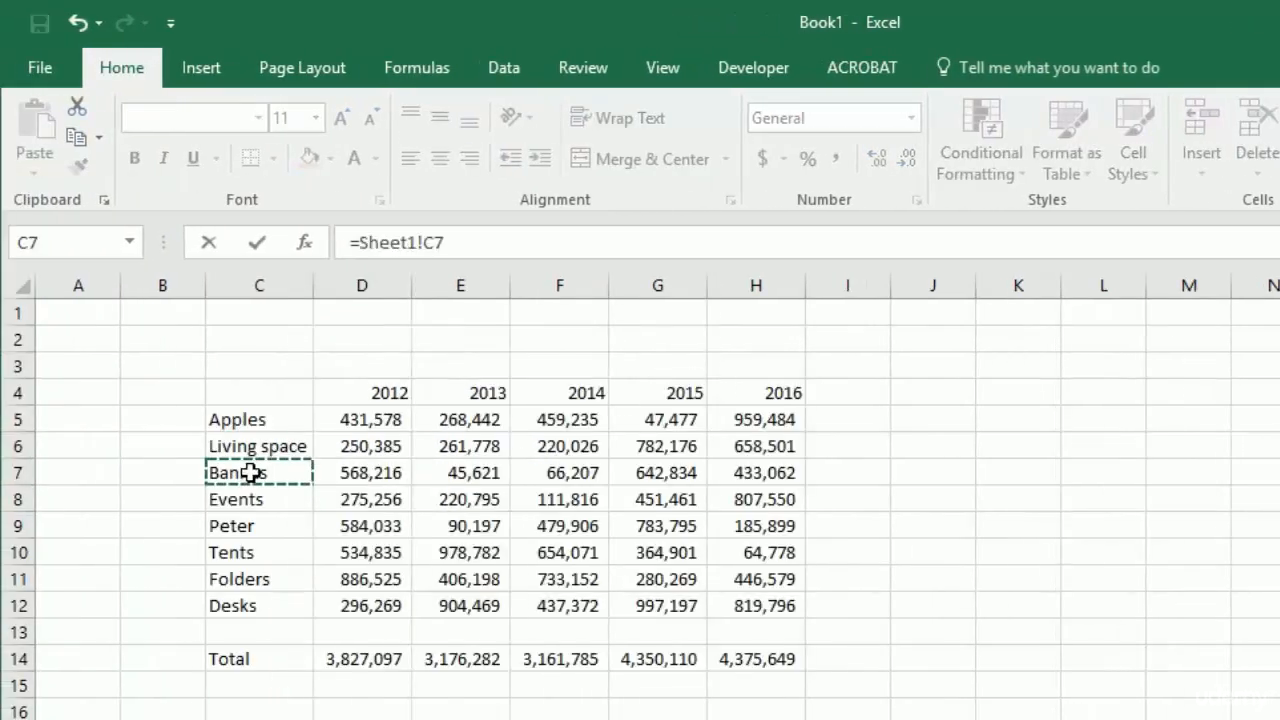
key(Return)
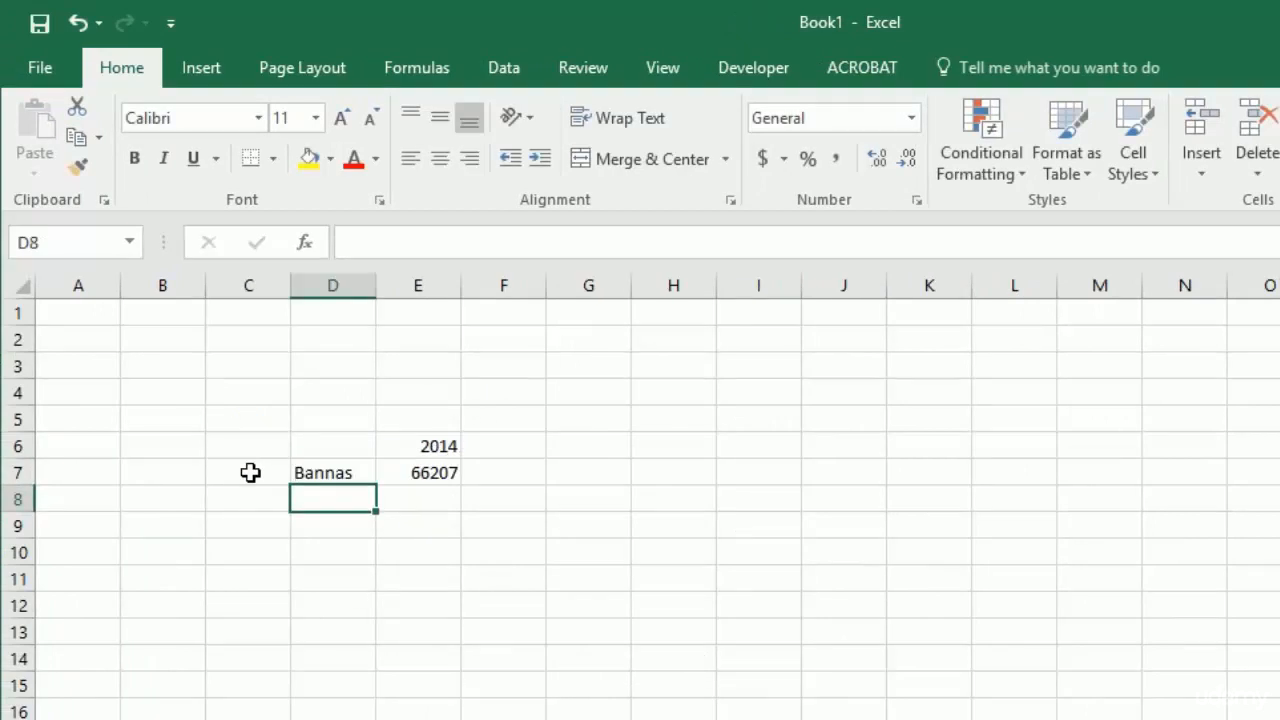
- Compare the INDEX formula result in E7 with the 2014 Bannas value in the Sheet1 table
key(Up)
key(Right)
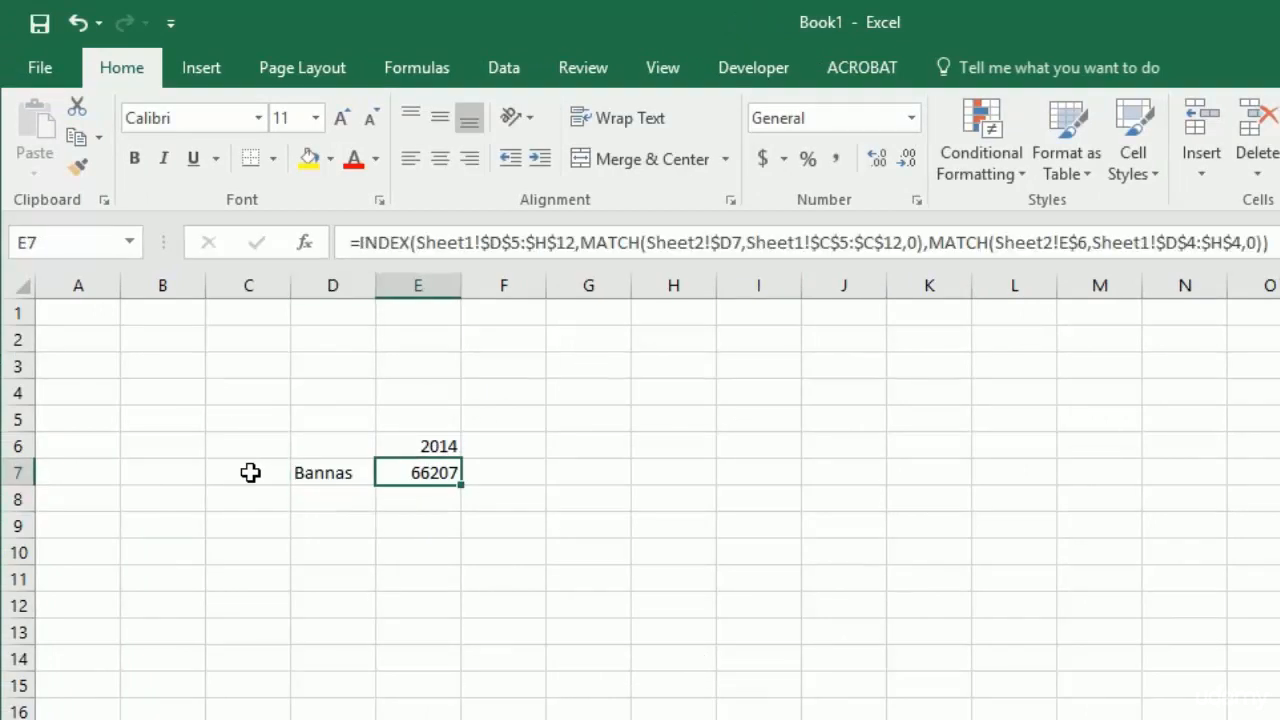
key(ctrl+Page_Up)
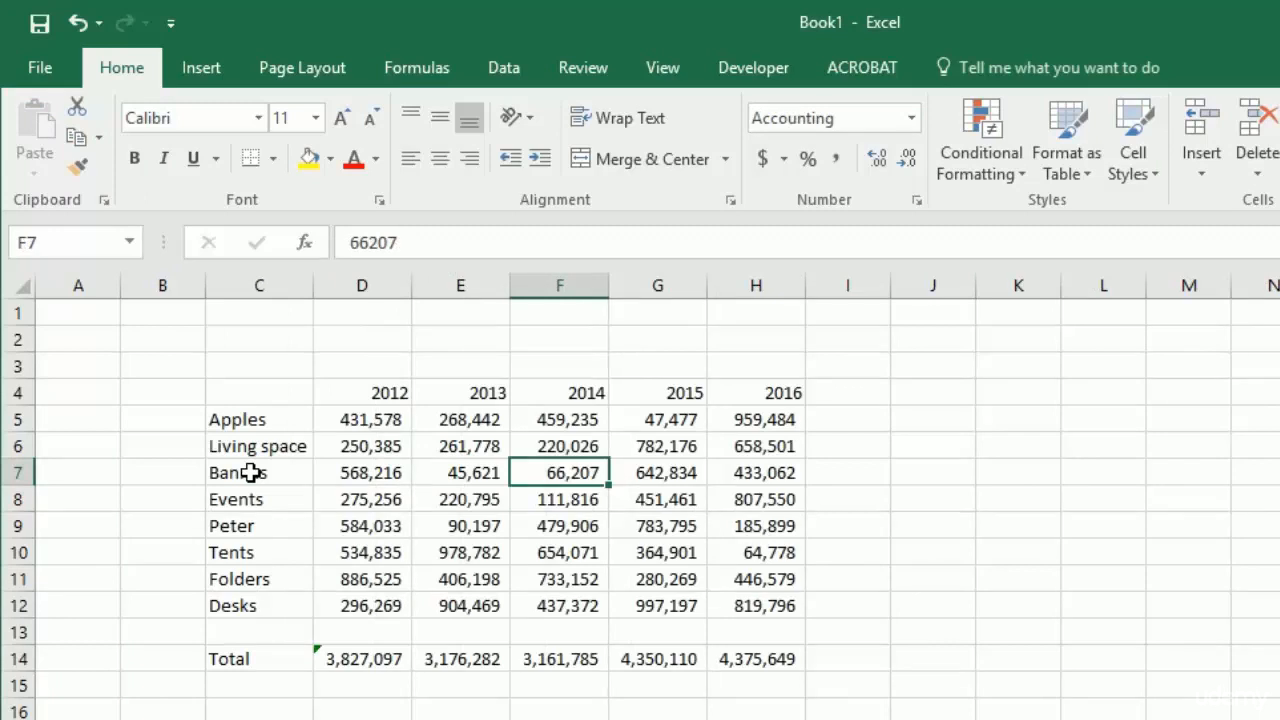
key(ctrl+Page_Down)
- Insert two blank rows above the Folders row in the Sheet1 table
key(ctrl+Page_Up)
key(Down)
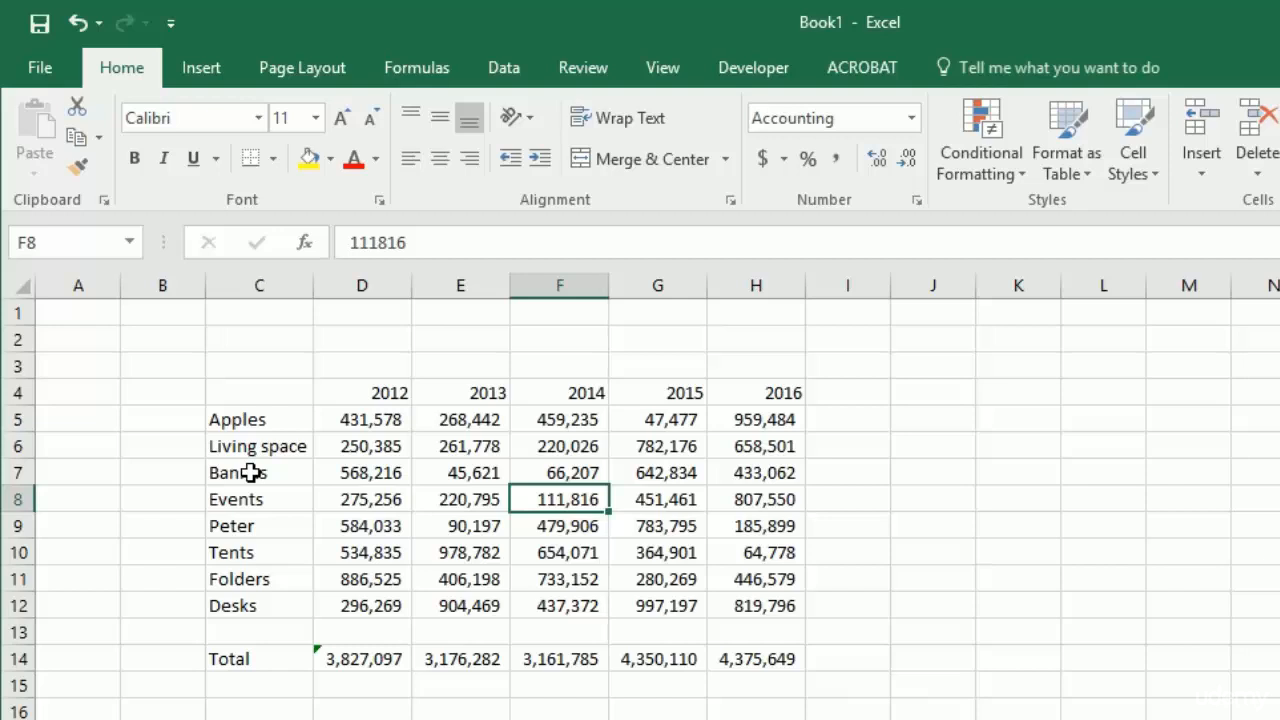
key(Down)
key(Down)
key(Down)
key(shift+Down)
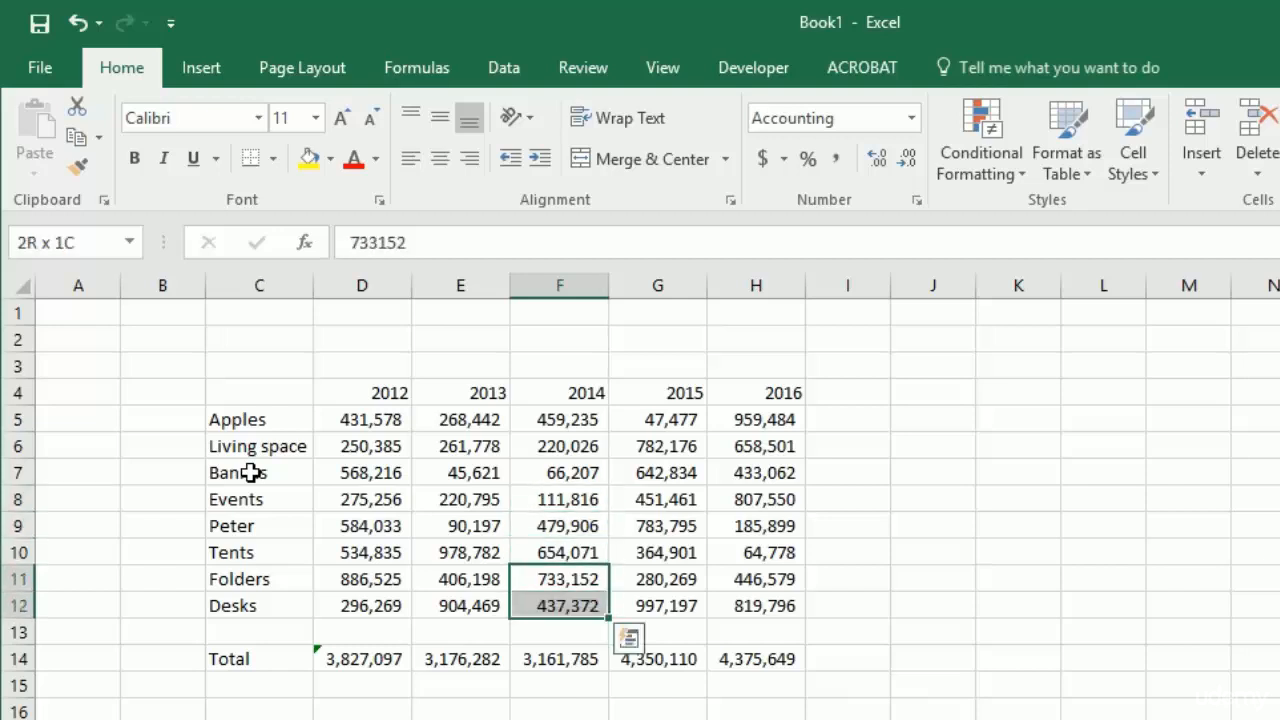
key(alt+h)
key(i)
key(r)
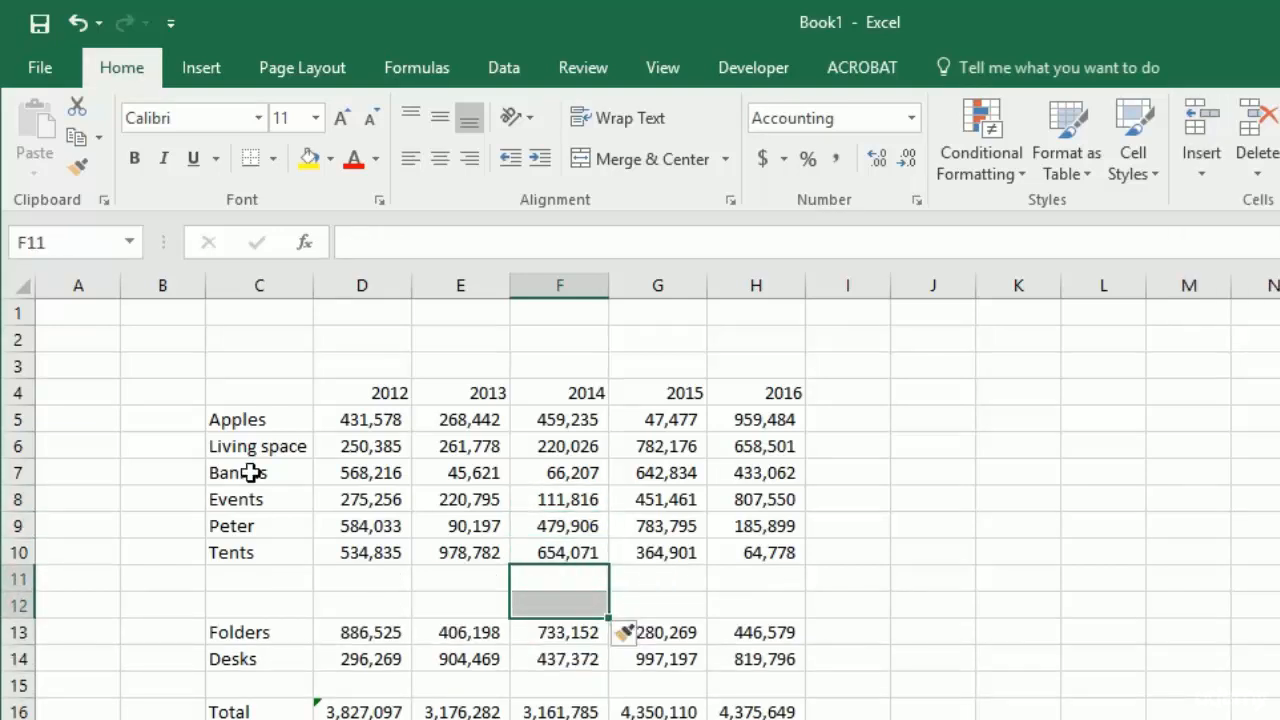
- Copy the entire Bannas row 7 into the blank row 11 below Tents
key(Up)
key(Up)
key(Up)
key(Up)
key(shift+space)
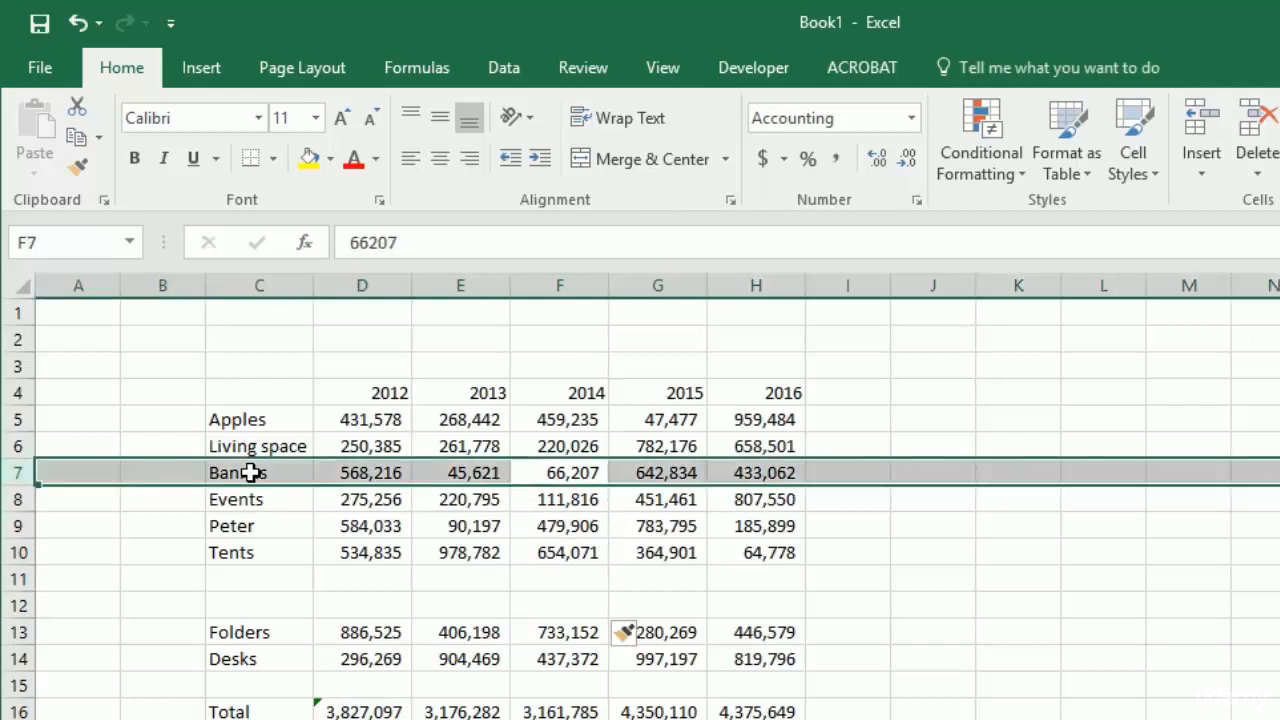
key(Down)
key(Down)
key(Down)
key(Down)
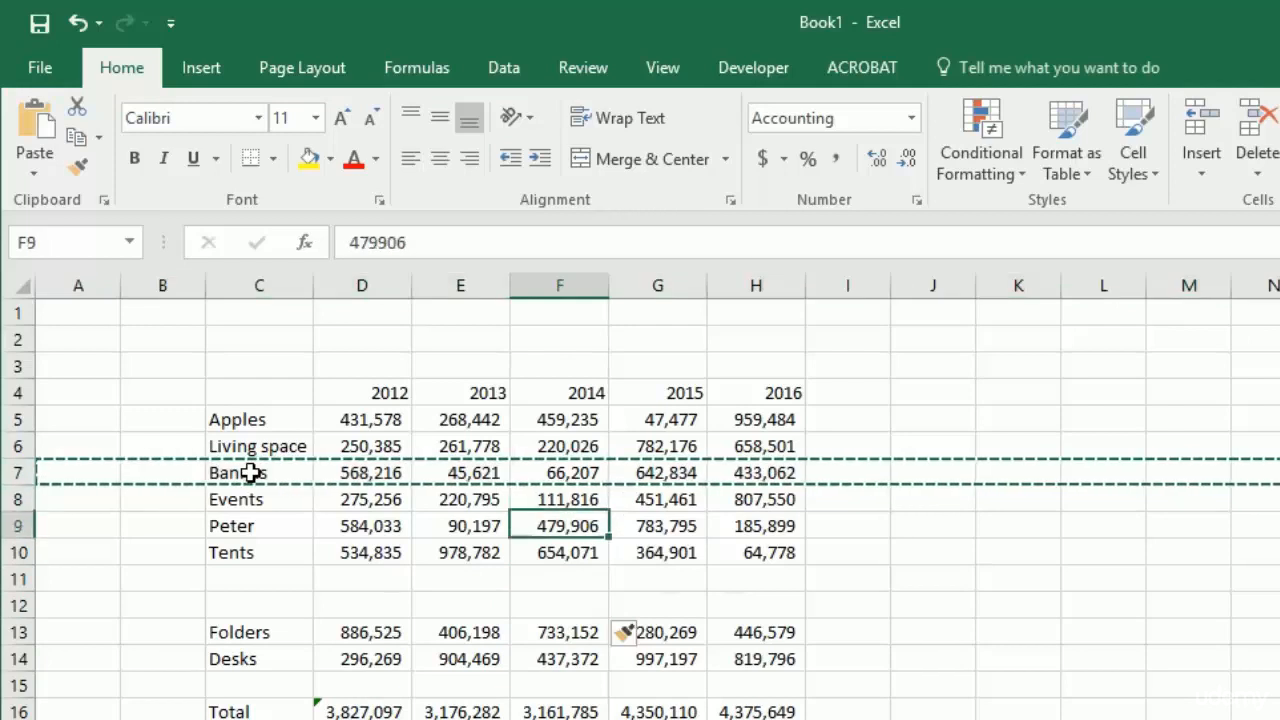
key(shift+space)
key(ctrl+v)
- Delete the original Bannas row 7 from Sheet1
key(Up)
key(Up)
key(Up)
key(Up)
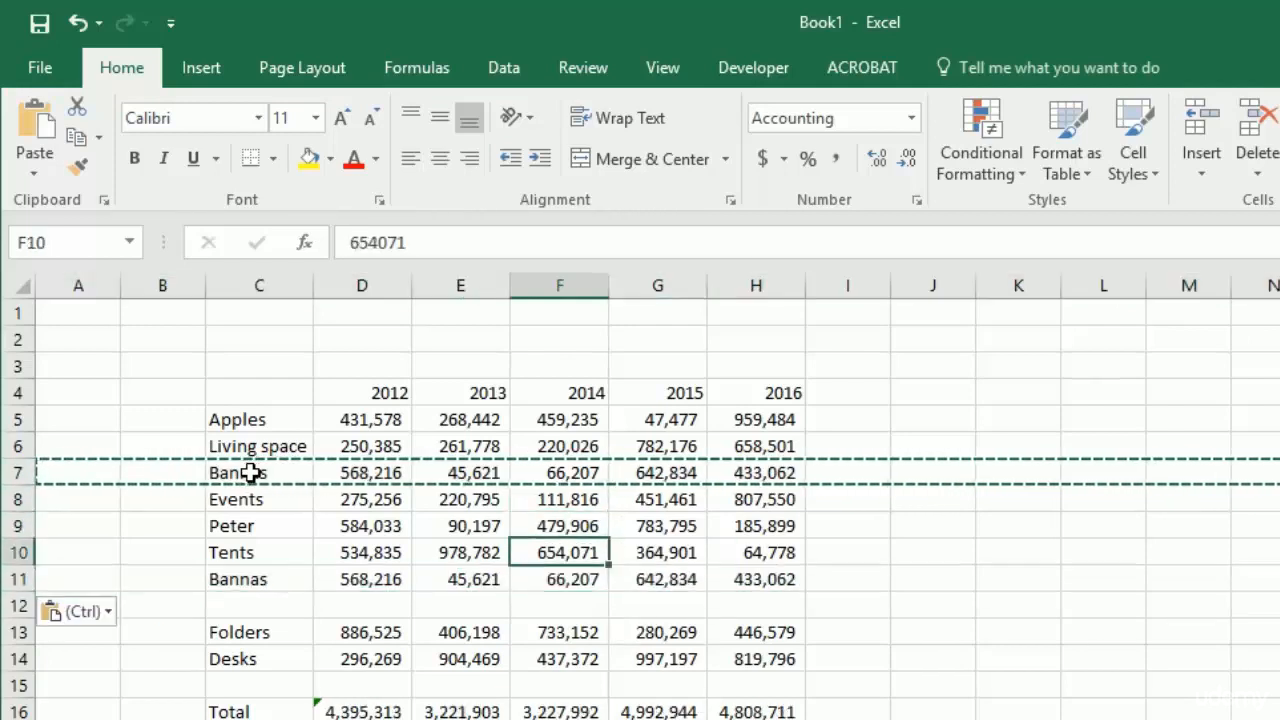
key(shift+space)
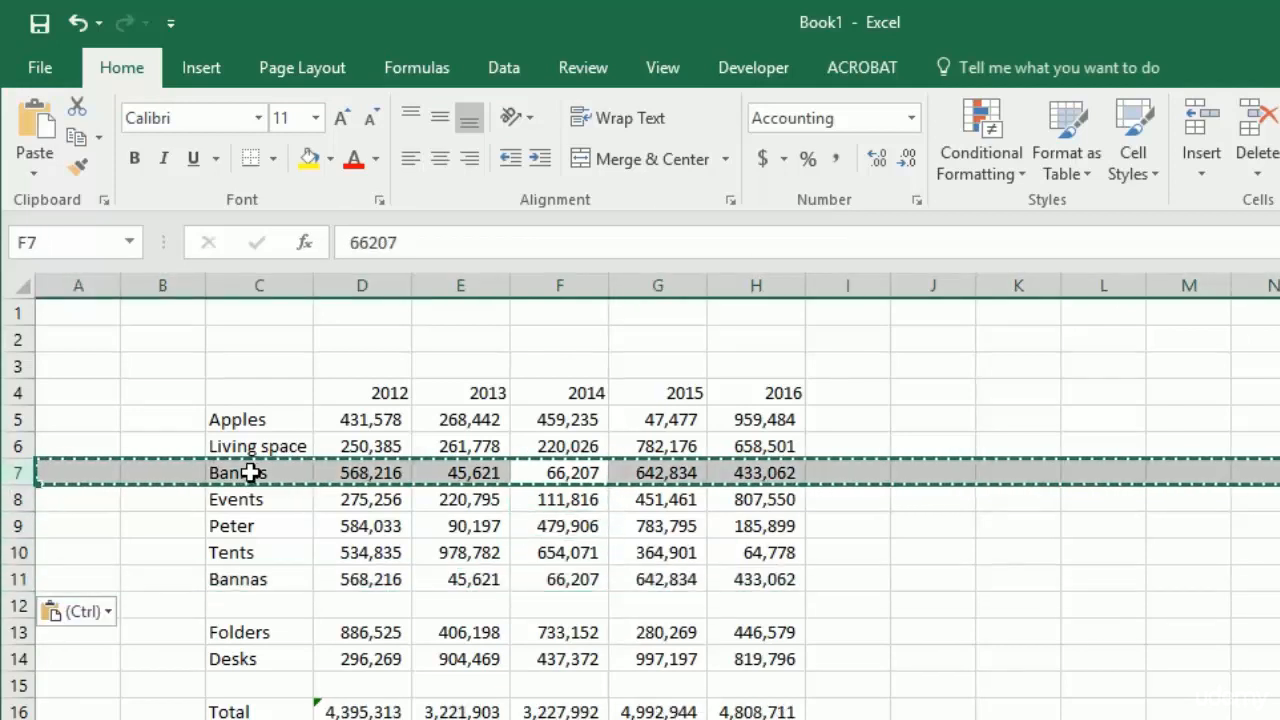
key(alt+h)
key(d)
key(r)
- Delete the leftover blank row between Bannas and Folders on Sheet1
key(Down)
key(Down)
key(Down)
key(Down)
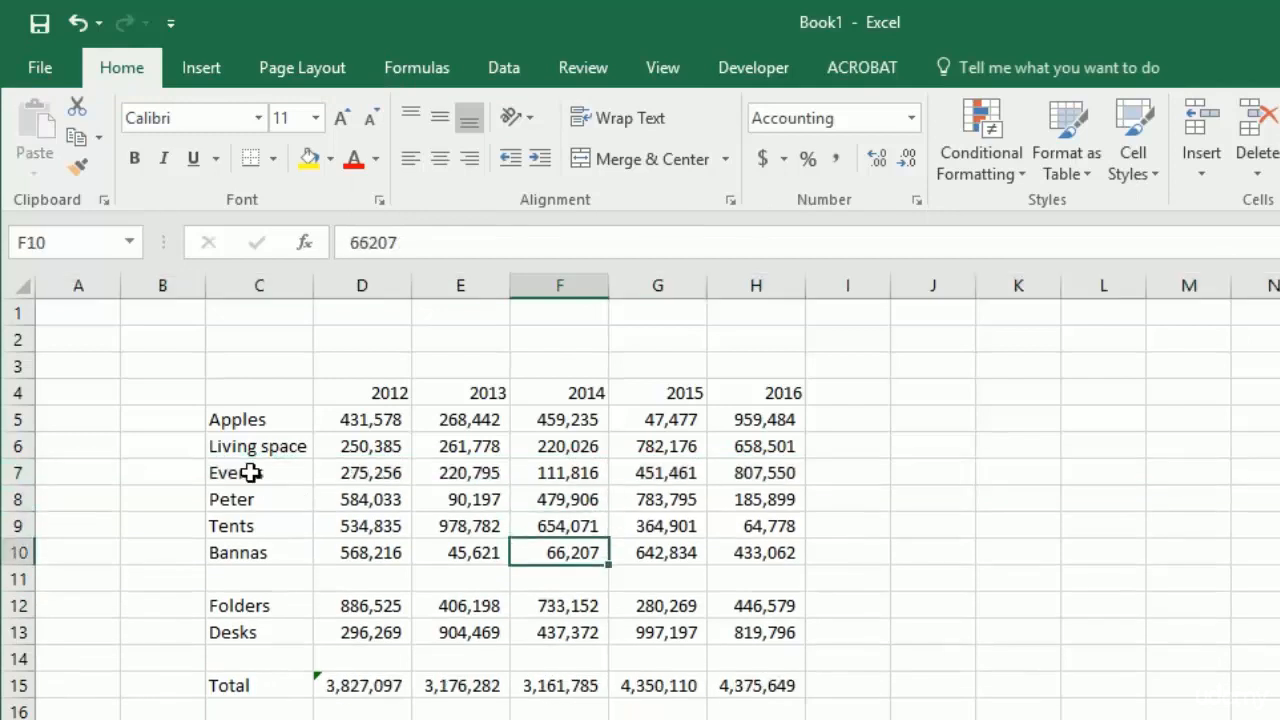
key(alt+h)
key(d)
key(r)
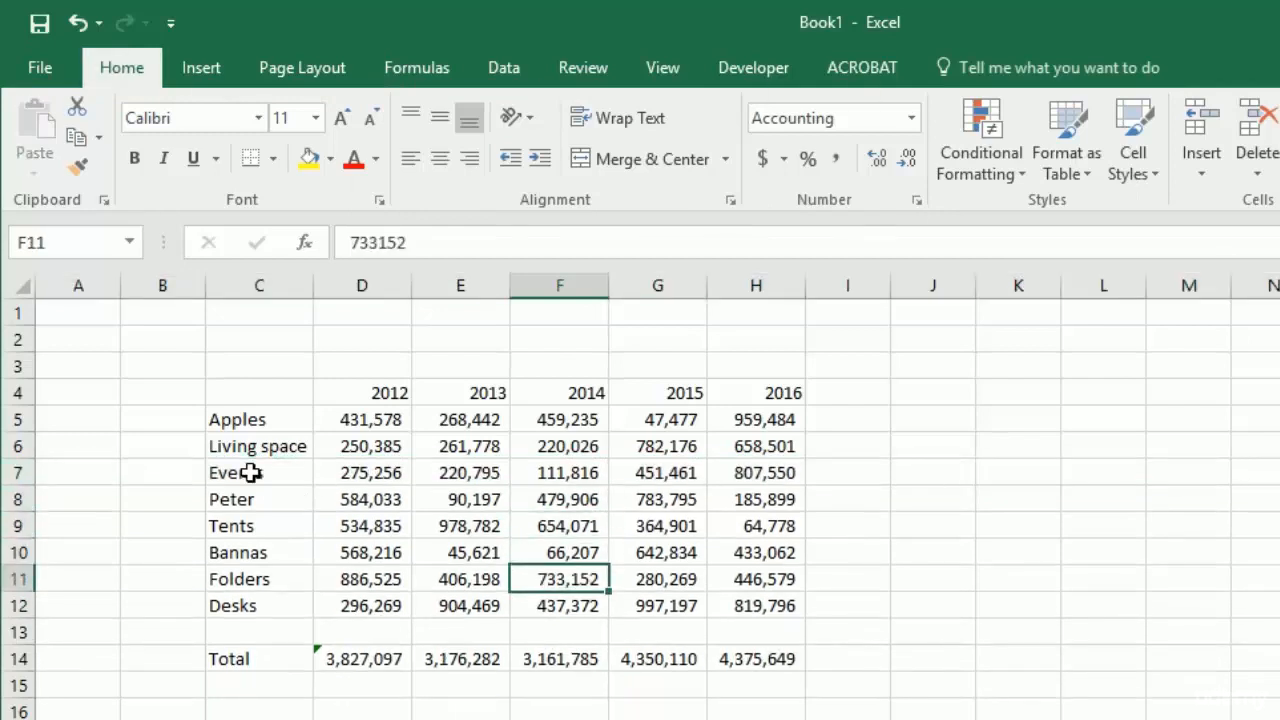
- Relink the broken label cell D7 on the second sheet to the Bannas label in Sheet1!C10
key(ctrl+Page_Down)
key(Left)
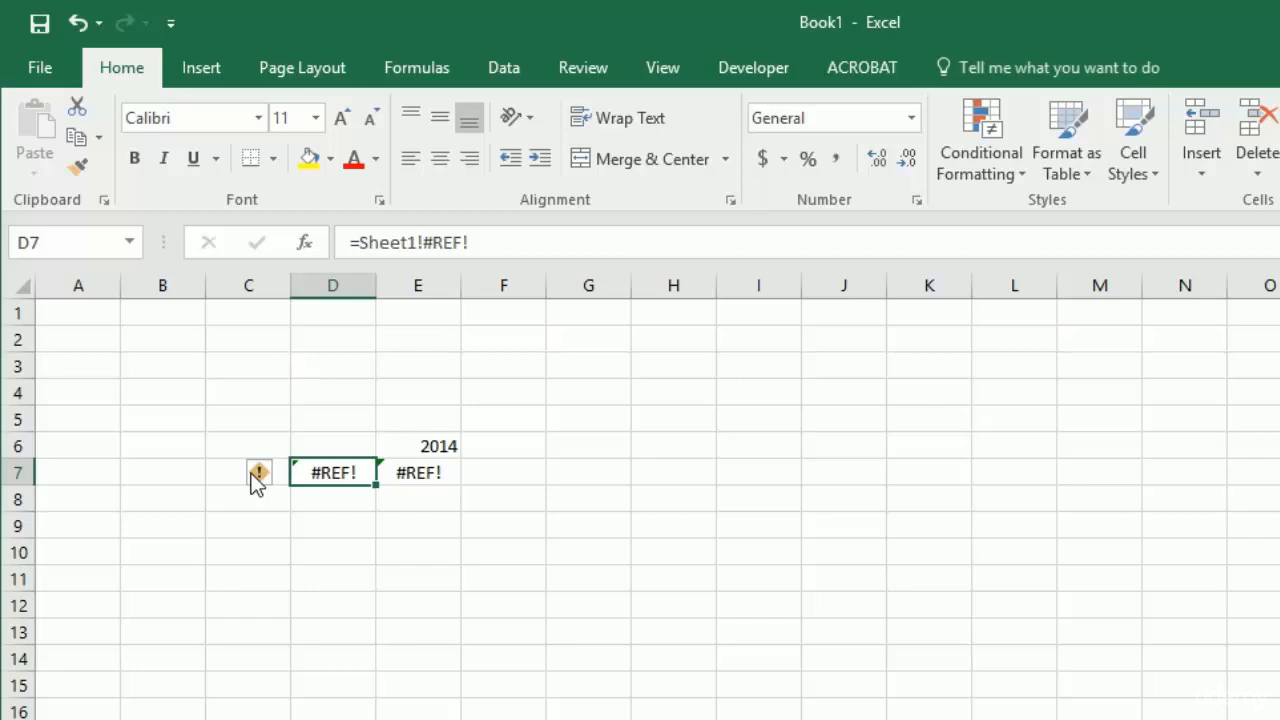
text(=)
key(ctrl+Page_Up)
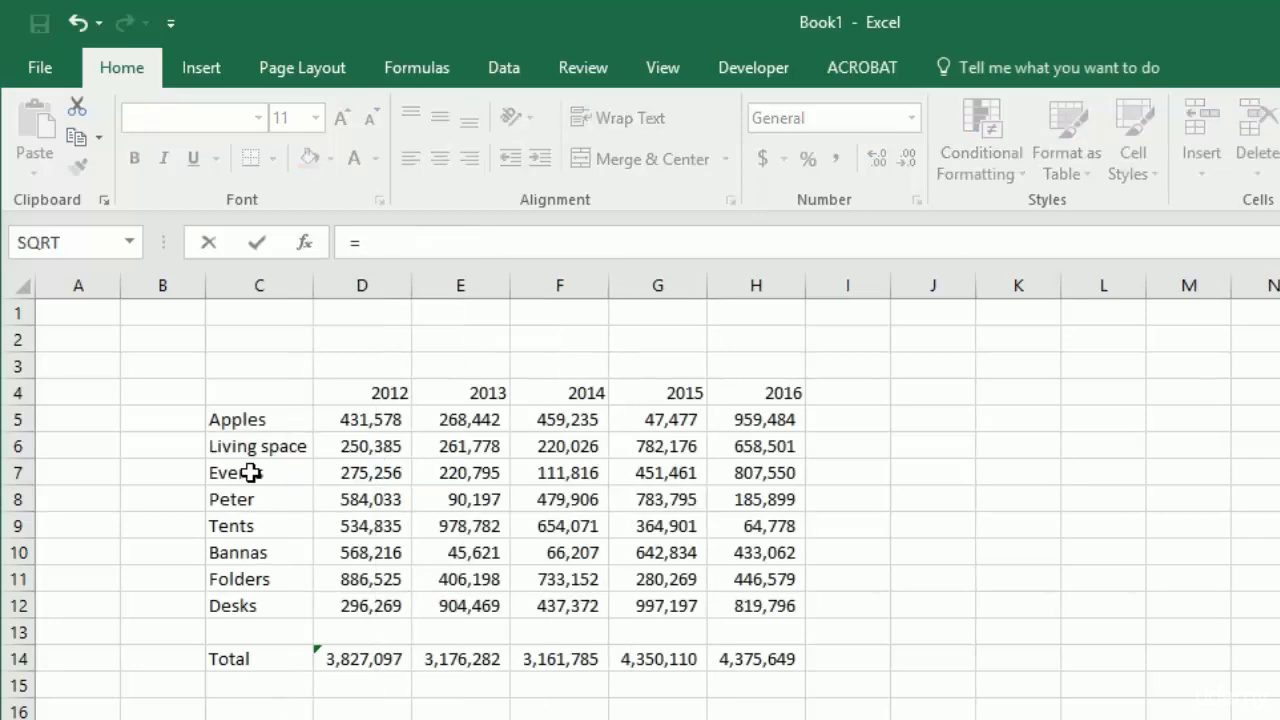
click(243, 551)
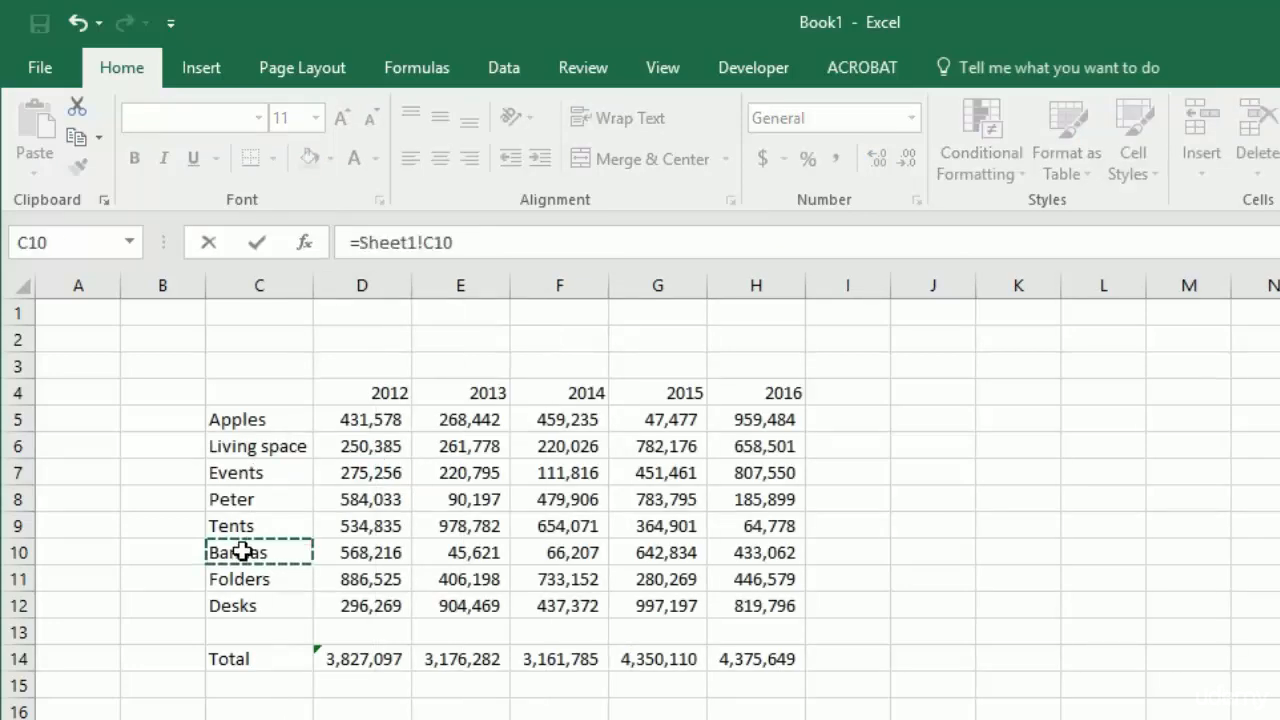
key(Return)
- Convert the link in D7 to static text by copying the cell and pasting it over itself as values
key(Up)
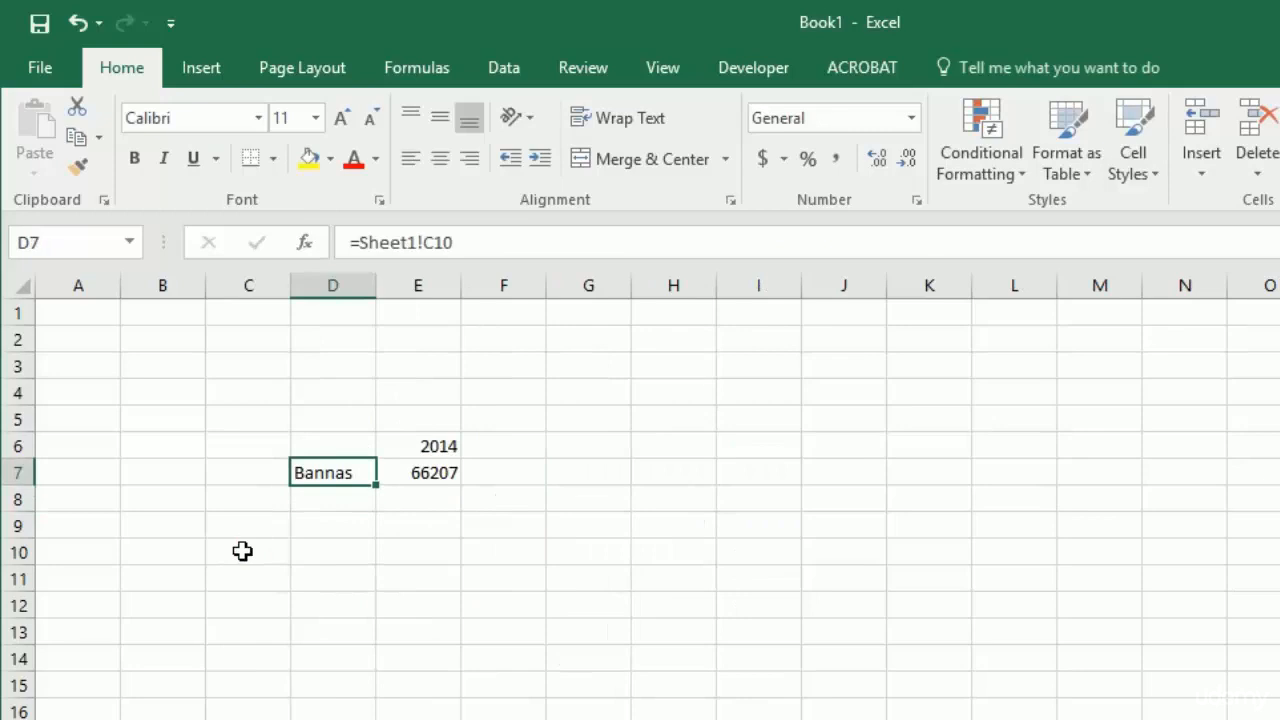
key(ctrl+c)
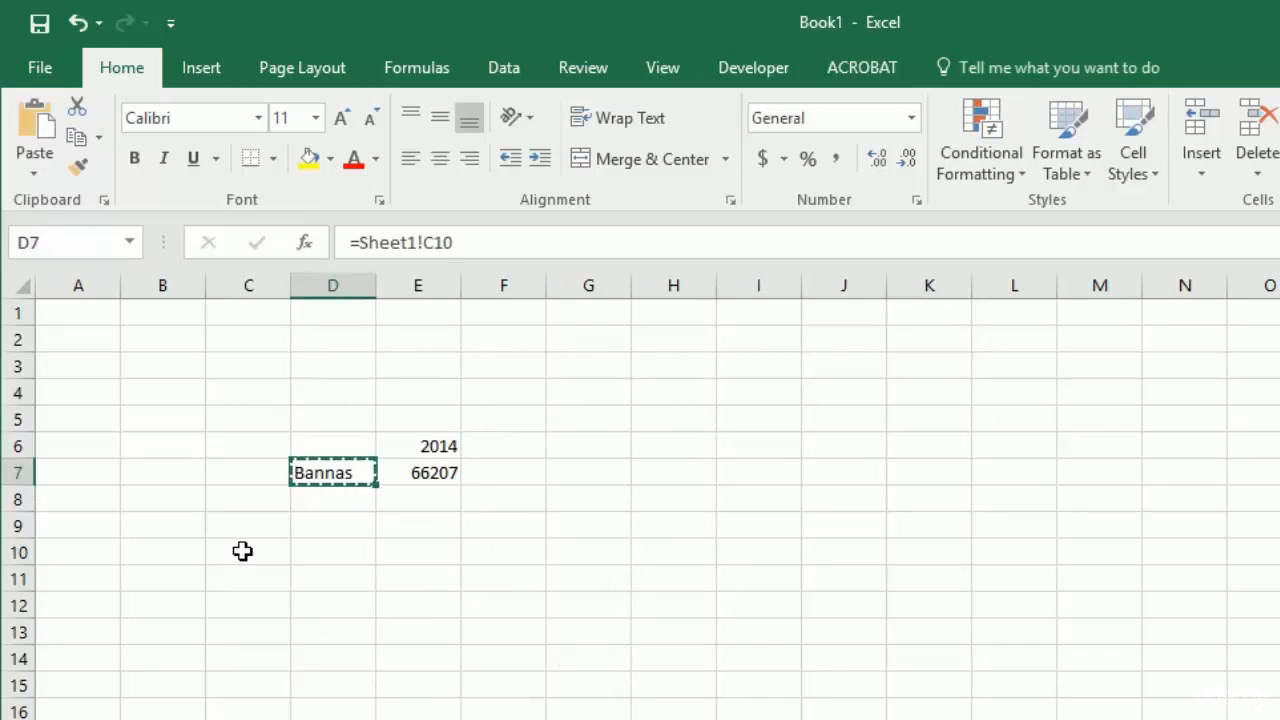
key(alt)
key(h)
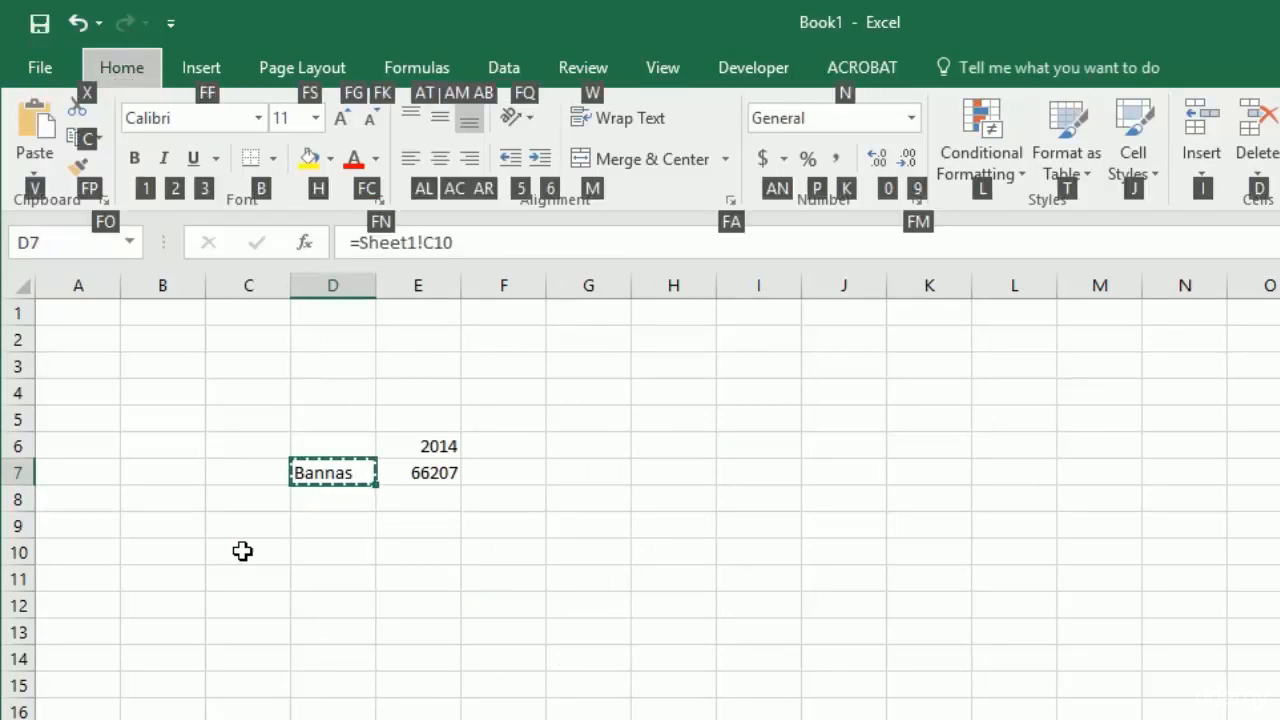
key(v)
key(v)
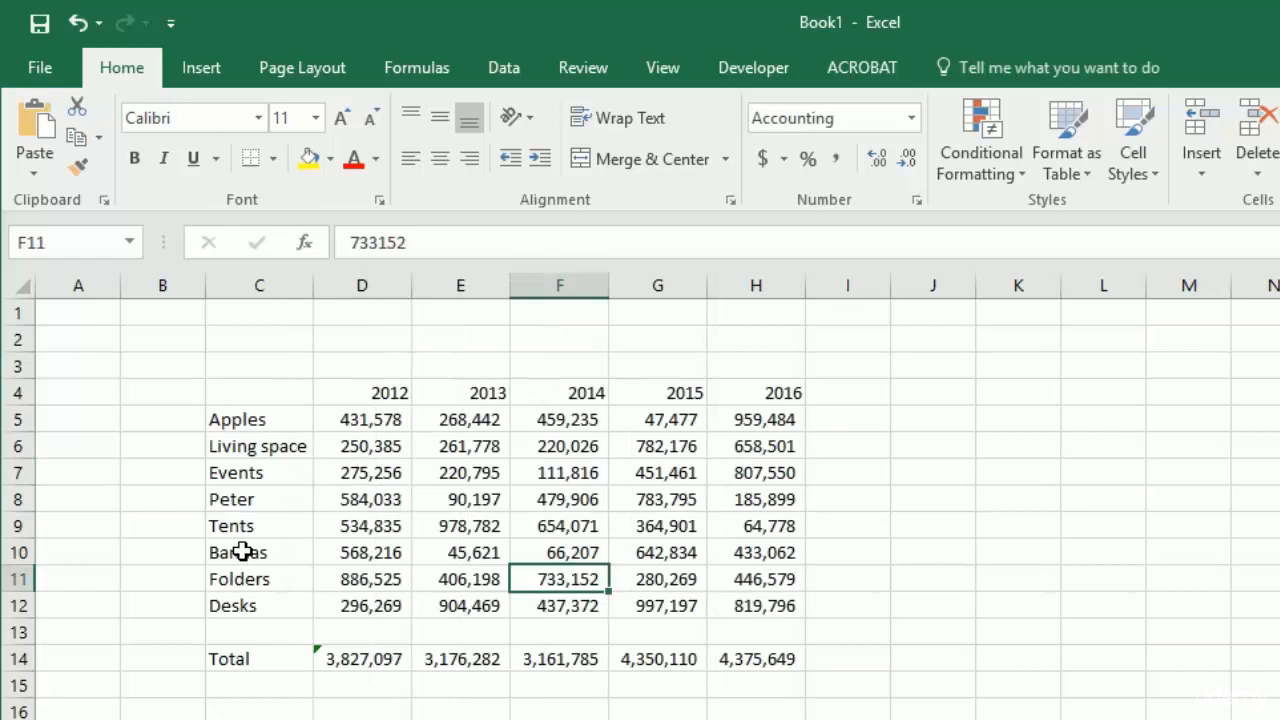
- Insert a blank row above Living space in the Sheet1 table
key(Up)
key(Up)
key(Up)
key(Up)
key(Up)
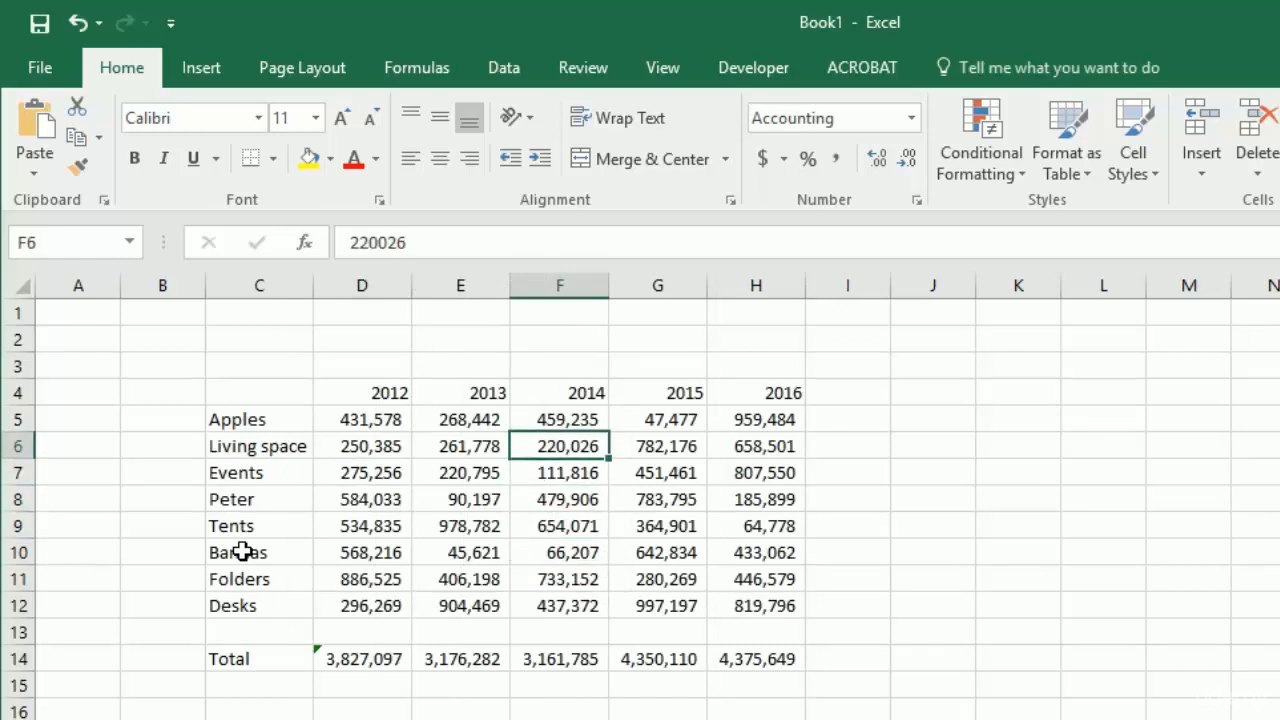
key(alt+h)
key(i)
key(r)
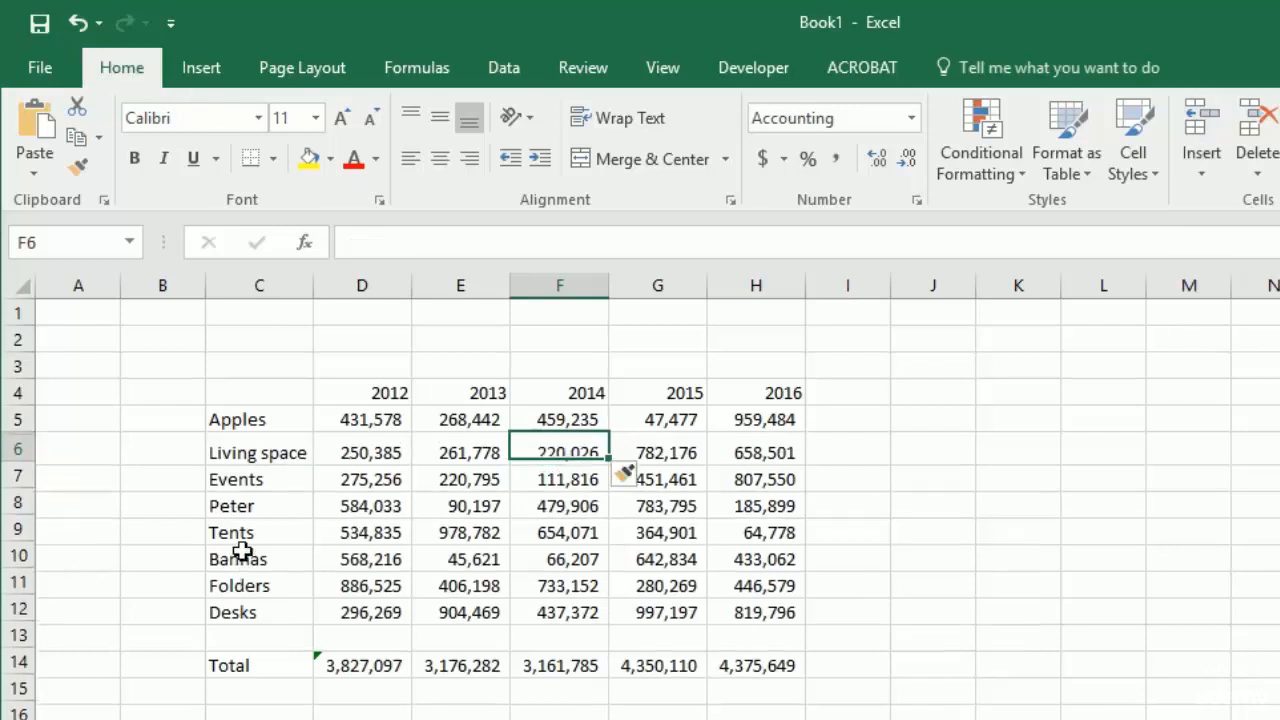
- Copy the entire Bannas row 11 into the blank row 6 below Apples
key(Down)
key(Down)
key(Down)
key(Down)
key(Down)
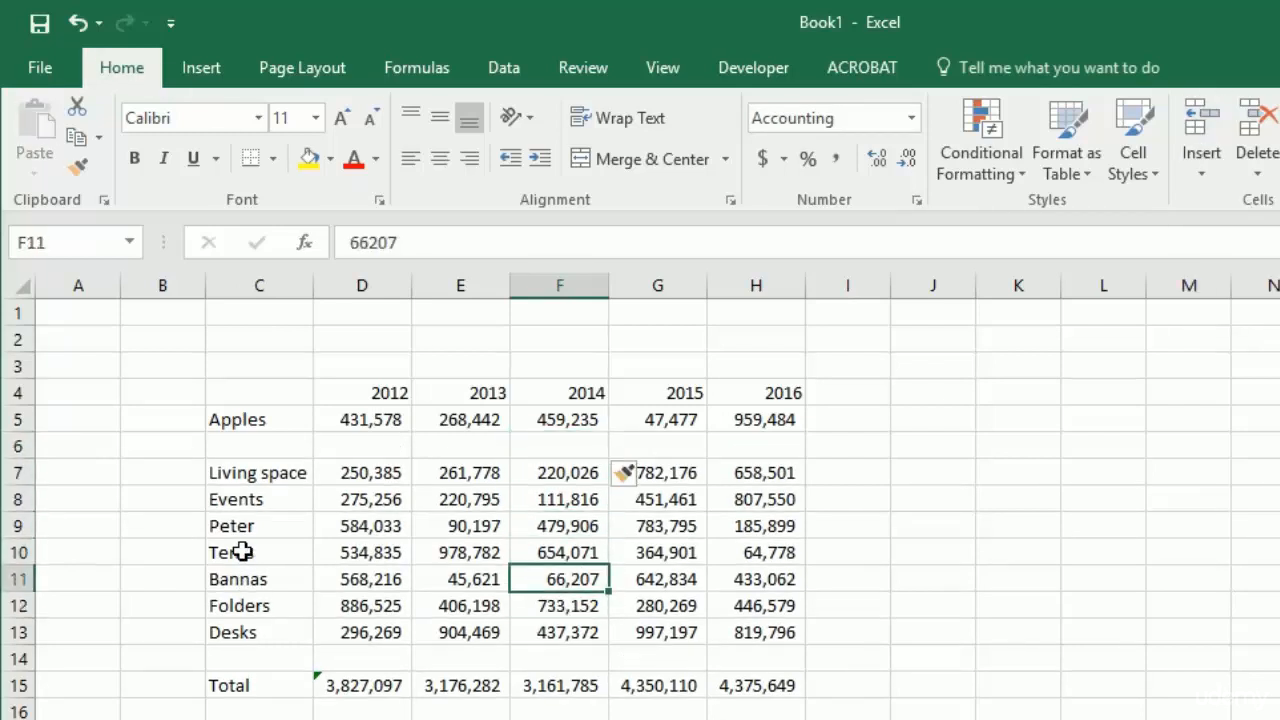
key(shift+space)
key(ctrl+x)
key(Up)
key(Up)
key(Up)
key(Up)
key(Up)
key(shift+space)
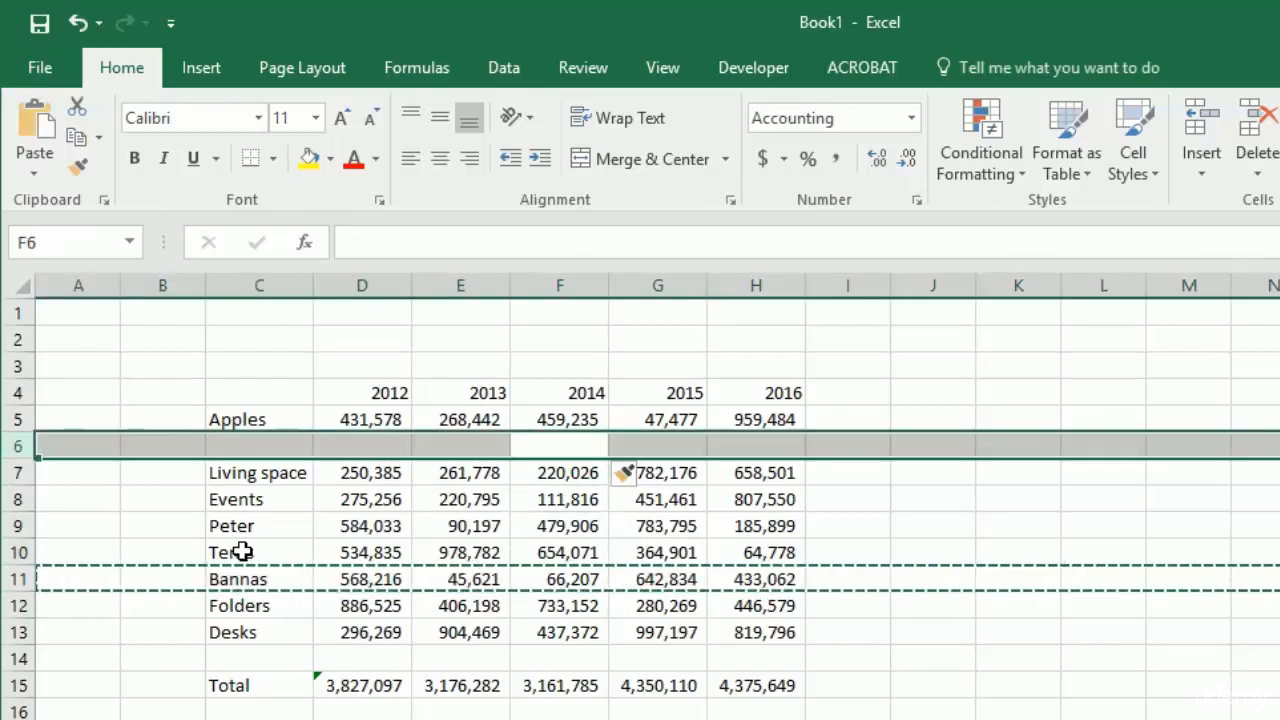
key(ctrl+v)
- Delete the duplicate Bannas row 11 between Tents and Folders
key(Down)
key(Down)
key(Down)
key(Down)
key(Down)
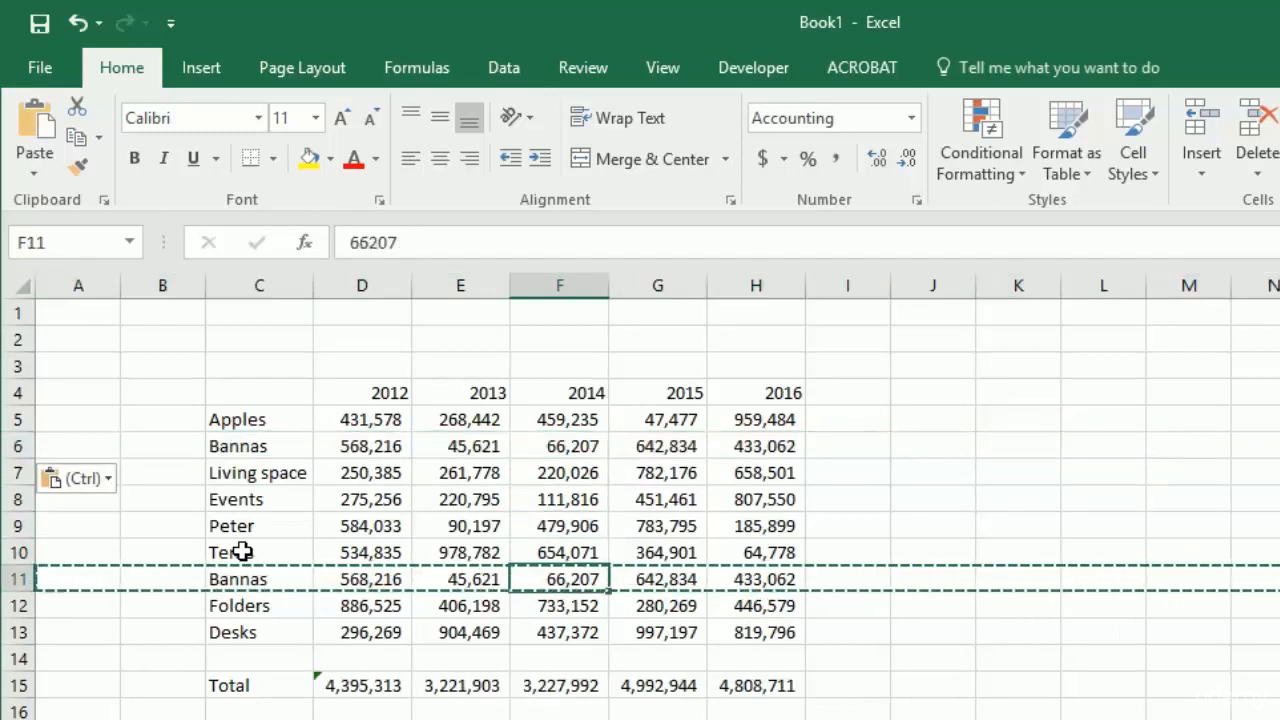
key(alt+h)
key(d)
key(r)
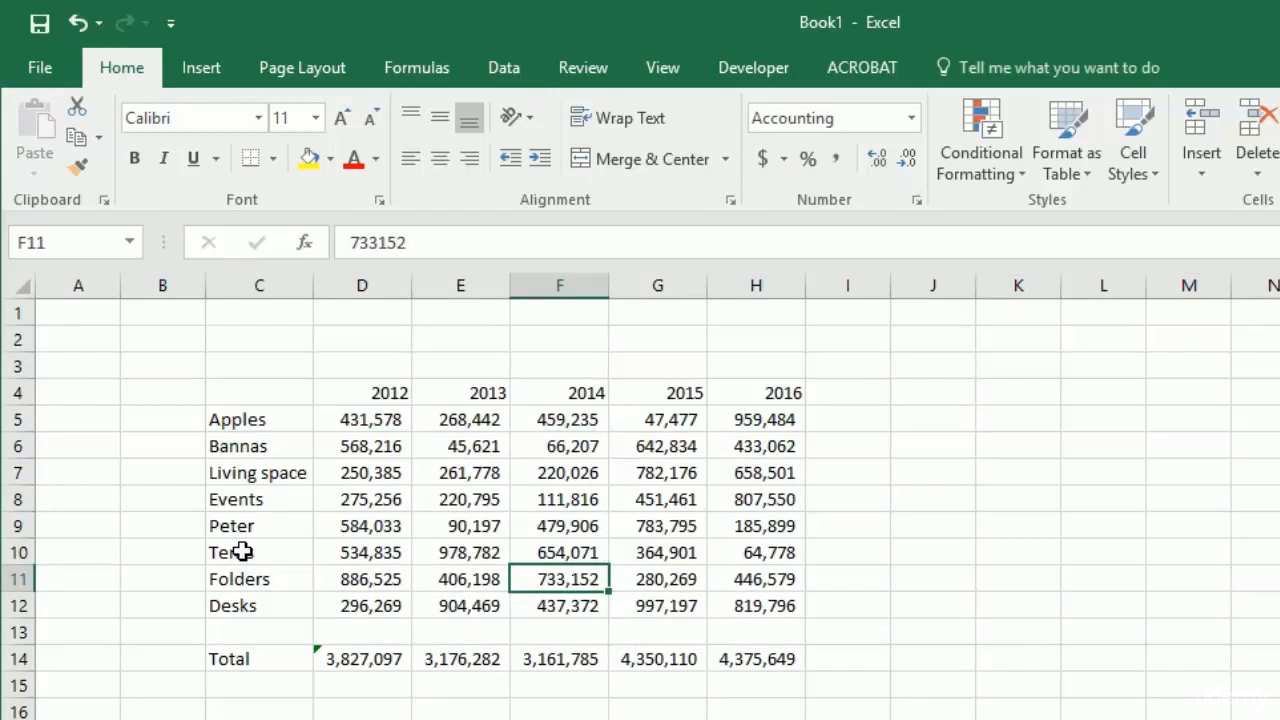
- Check the INDEX formula and its result in E7 on the second sheet after moving the Bannas row
key(Up)
key(Up)
key(Up)
key(Up)
key(Up)
key(ctrl+Page_Down)
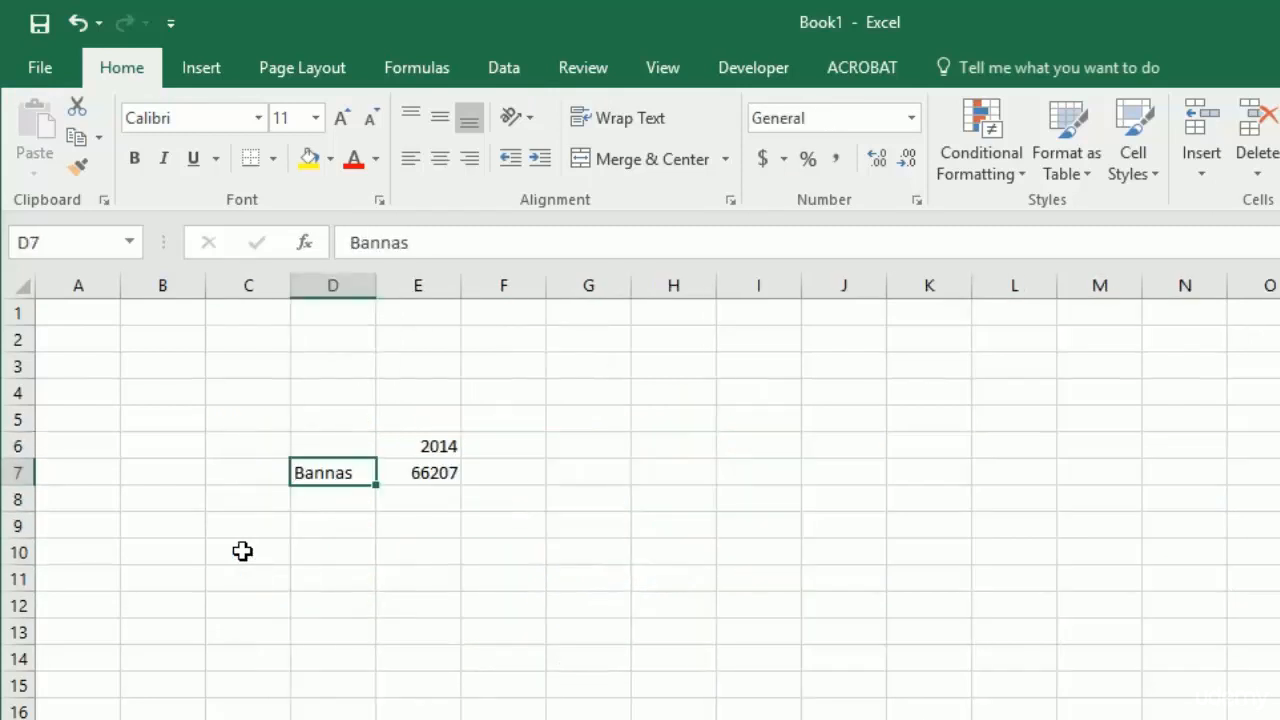
key(Right)
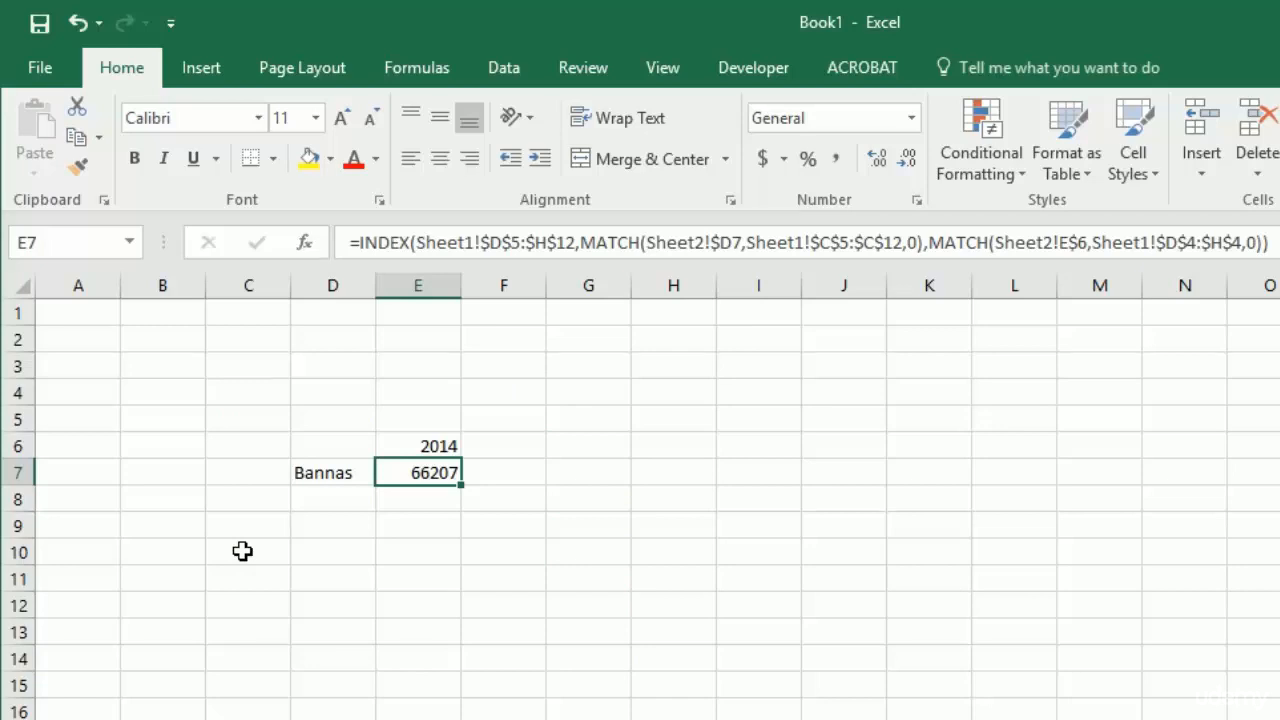
- Copy the entire Bannas row 6 on Sheet1 into row 18, below the Total row
key(ctrl+Page_Up)
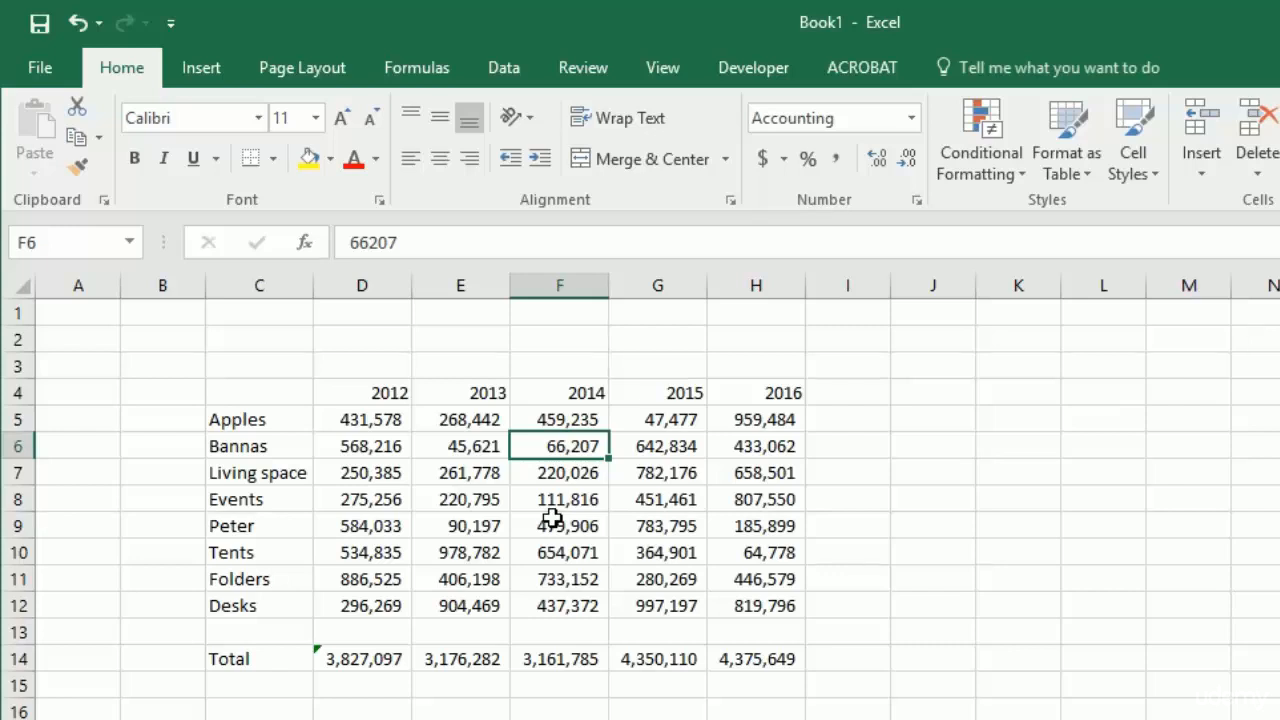
key(shift+space)
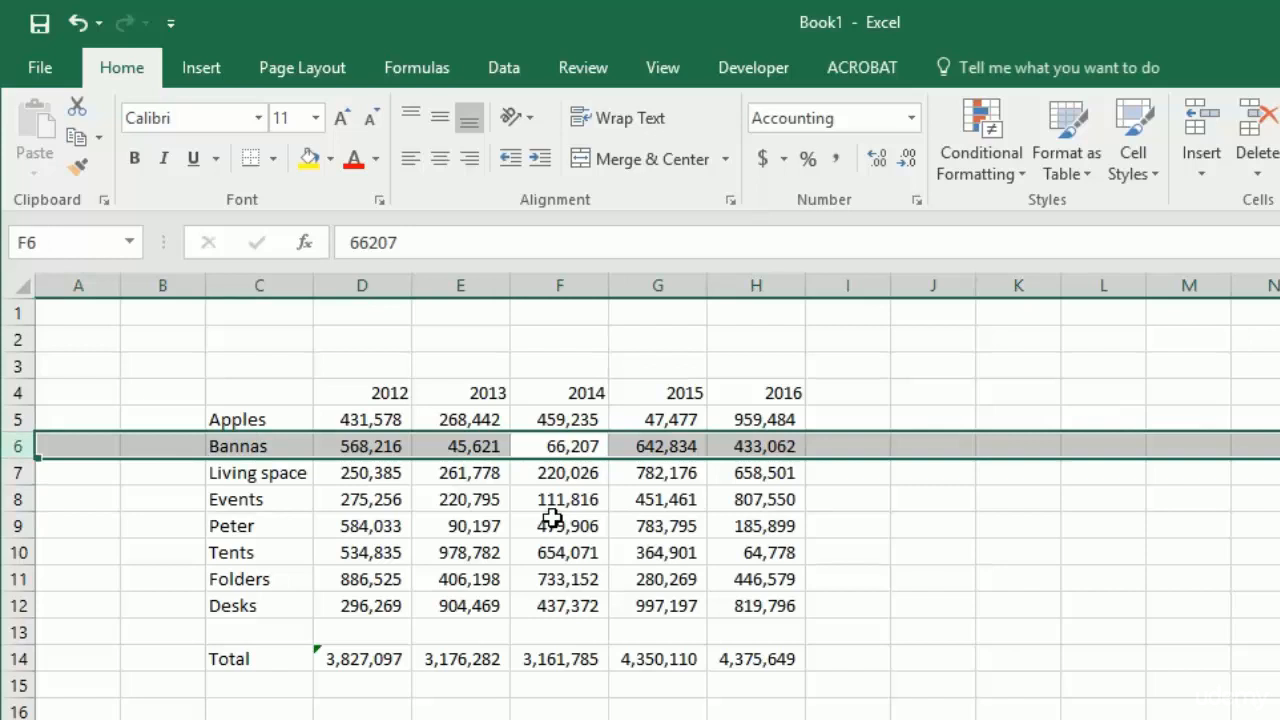
key(ctrl+c)
key(Down)
key(Down)
key(Down)
key(Down)
key(Down)
key(Down)
key(Down)
key(Down)
key(Down)
key(Down)
key(Down)
key(Down)
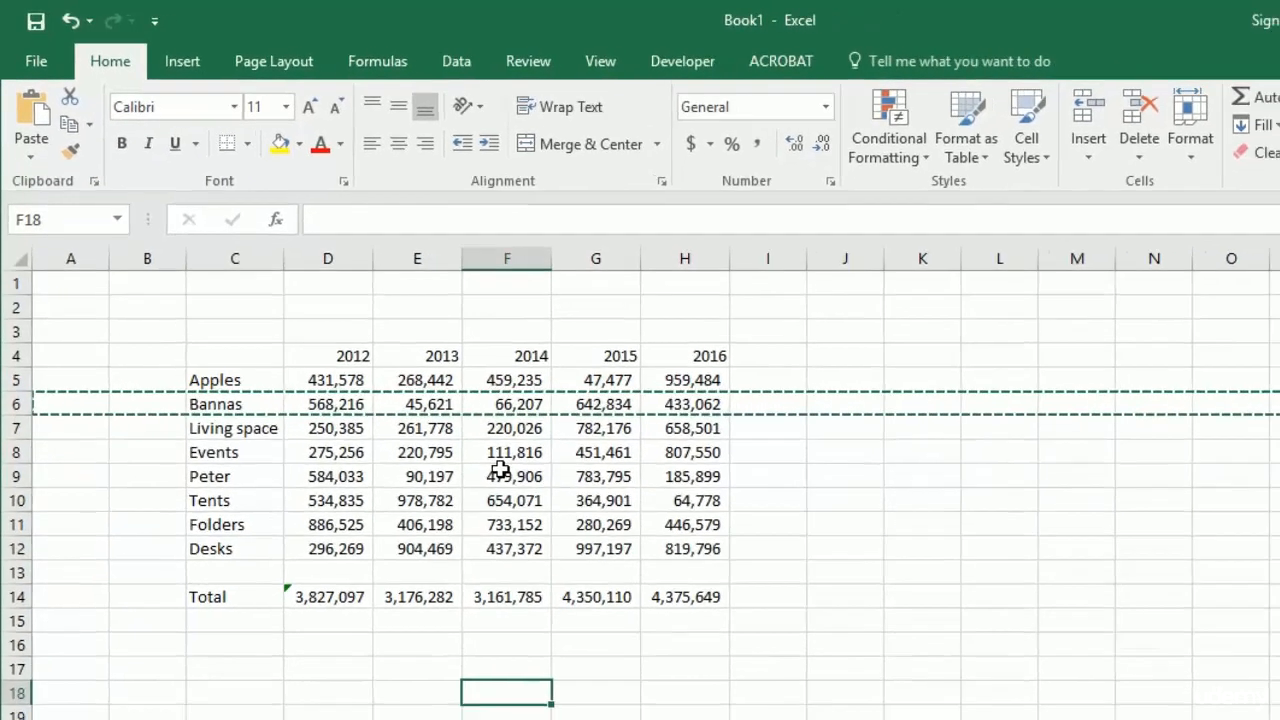
key(shift+space)
key(ctrl+v)
- Delete the original Bannas row 6 between Apples and Living space
key(Up)
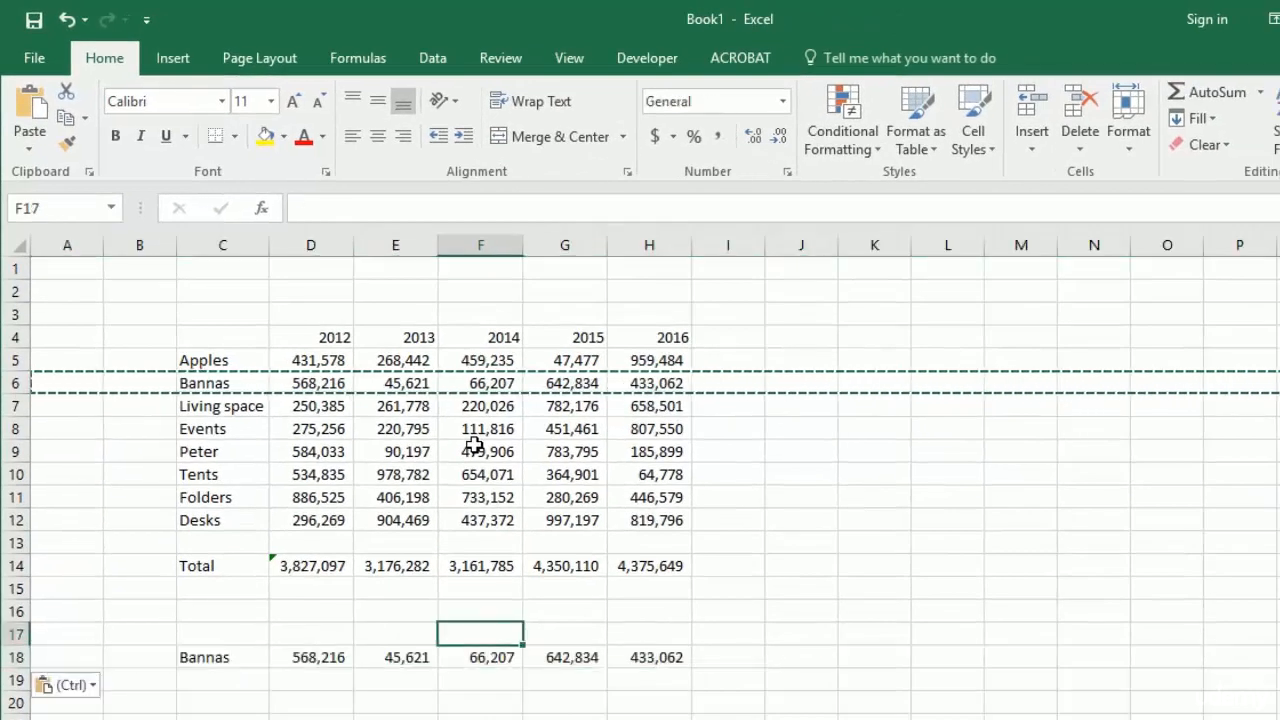
key(Up)
key(Up)
key(Up)
key(Up)
key(Up)
key(Up)
key(Up)
key(Up)
key(Up)
key(Up)
key(Up)
key(Up)
key(Down)
key(alt)
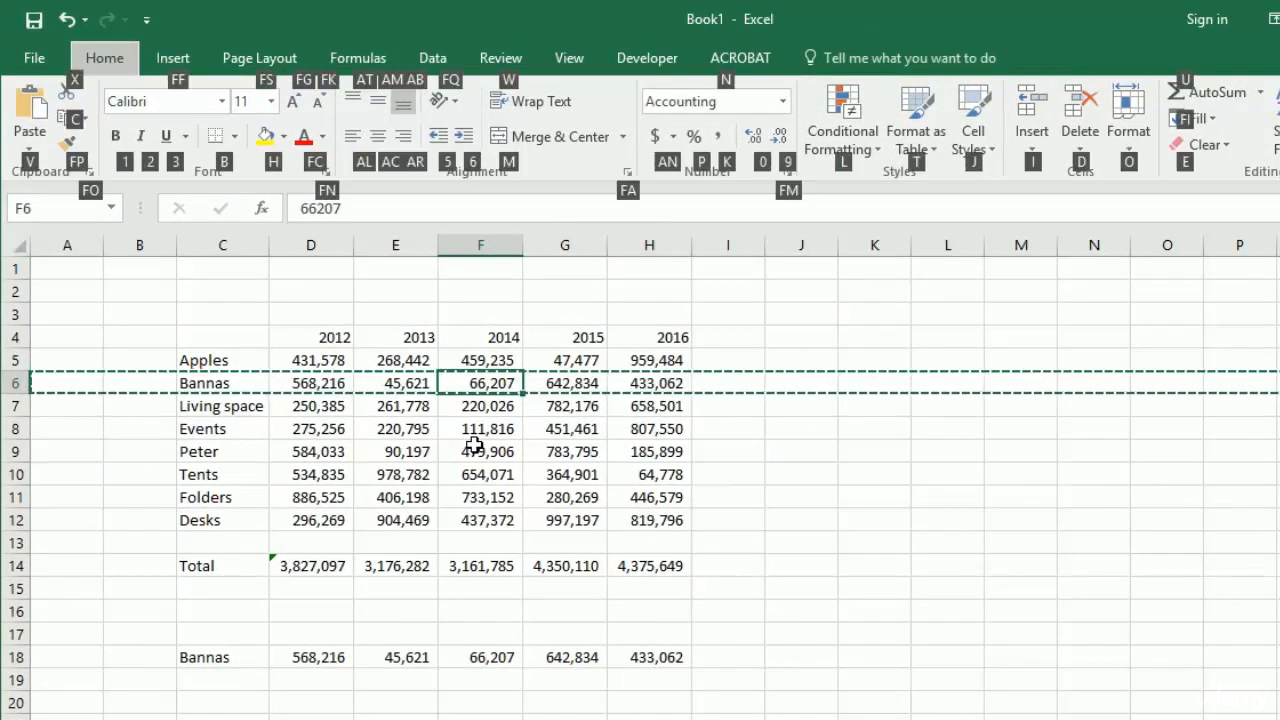
key(d)
key(r)
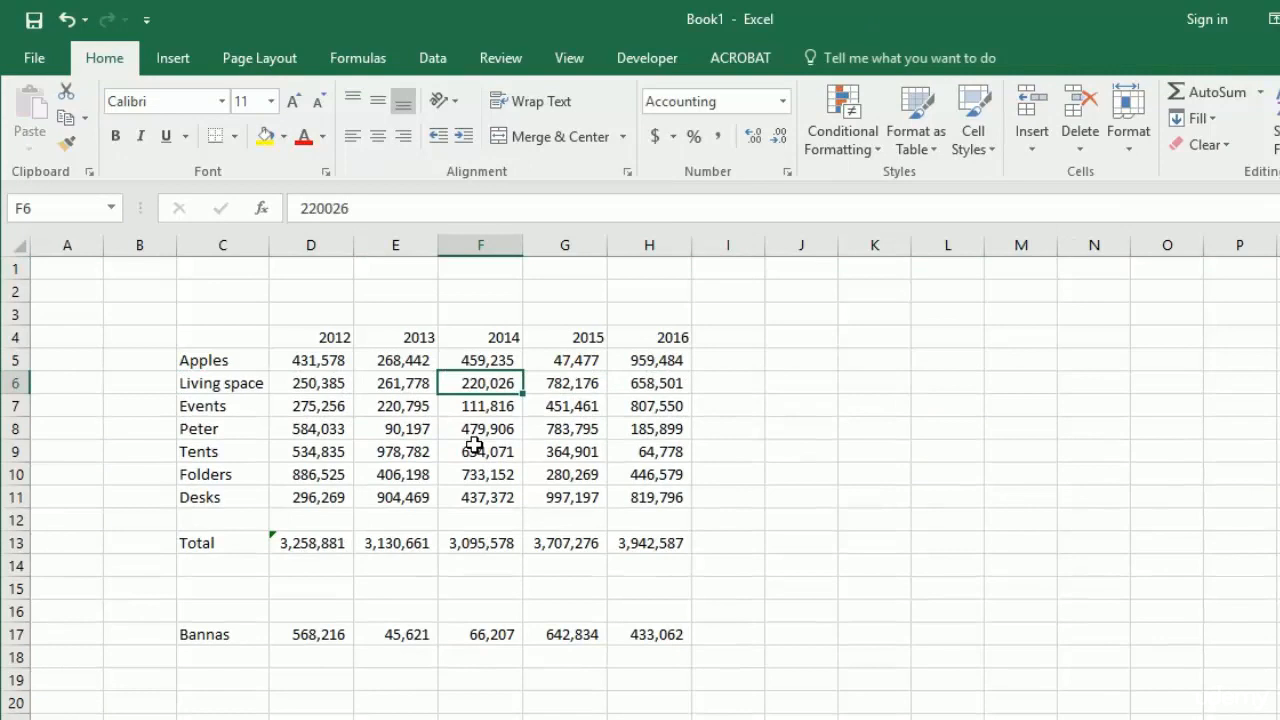
- Check the INDEX formula's result in E7 on Sheet2 against the new position of the Bannas row on Sheet1
key(ctrl+Page_Down)
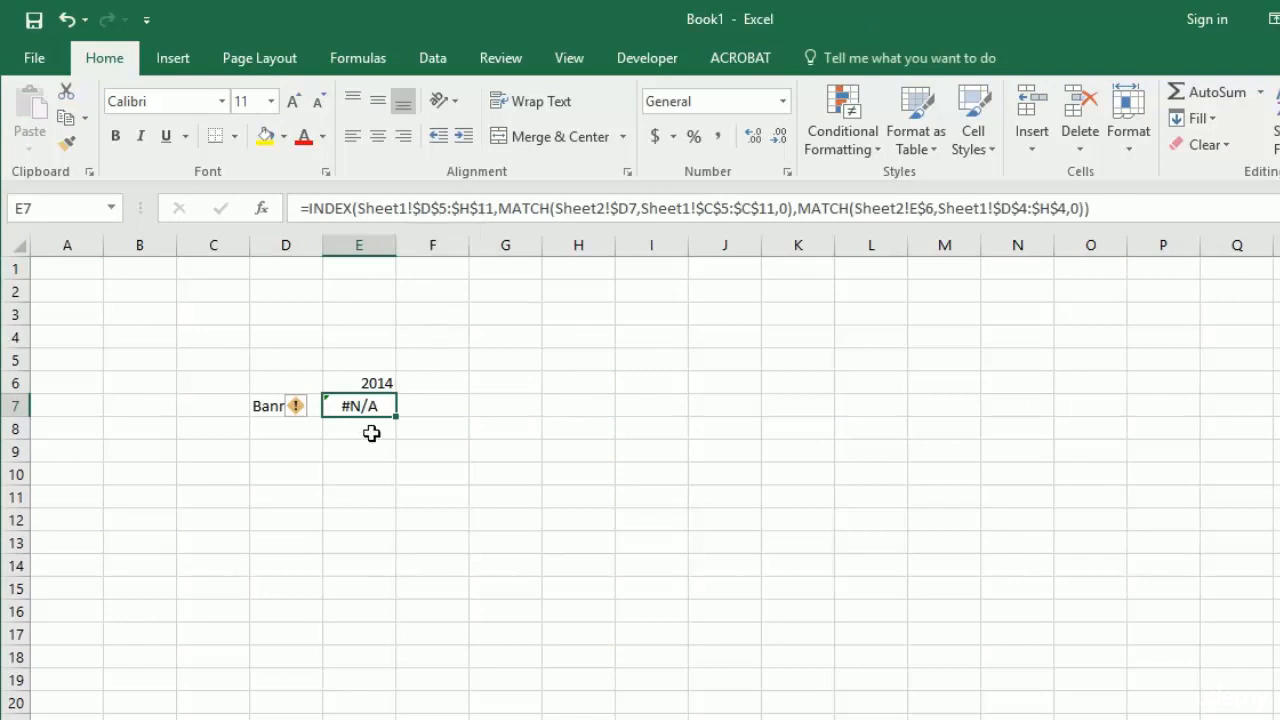
key(ctrl+Page_Up)
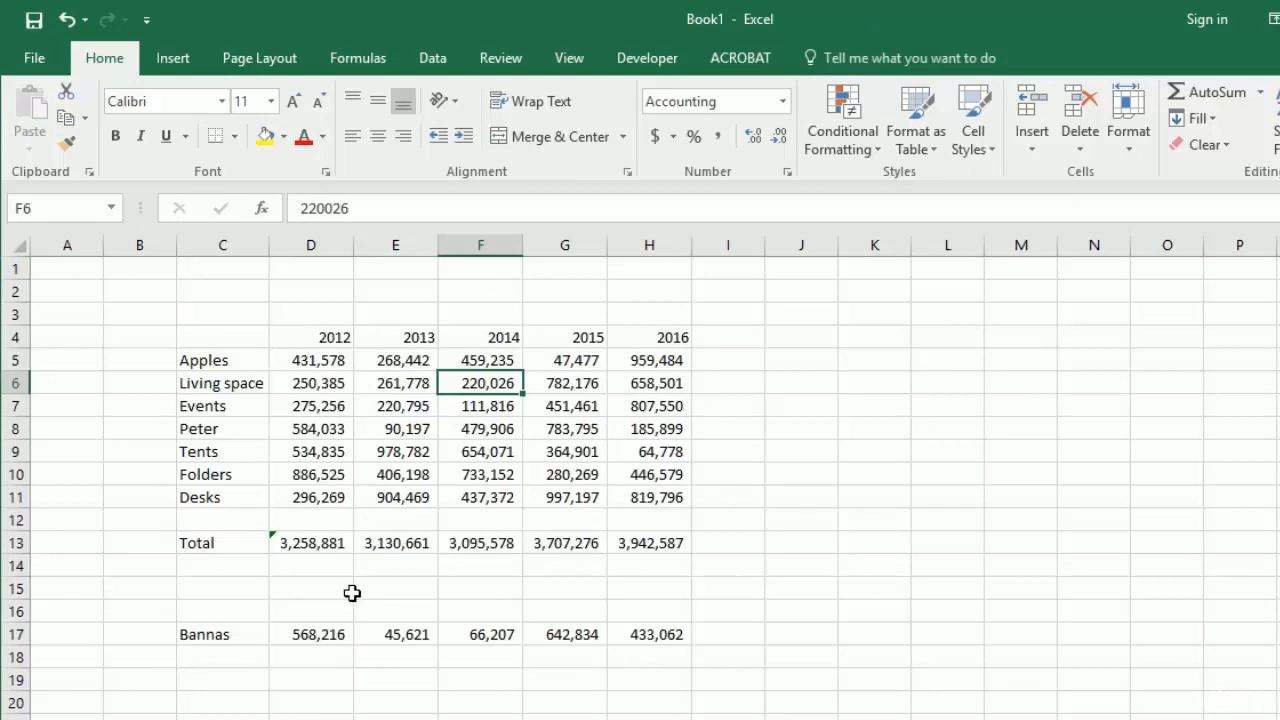
key(ctrl+Page_Down)
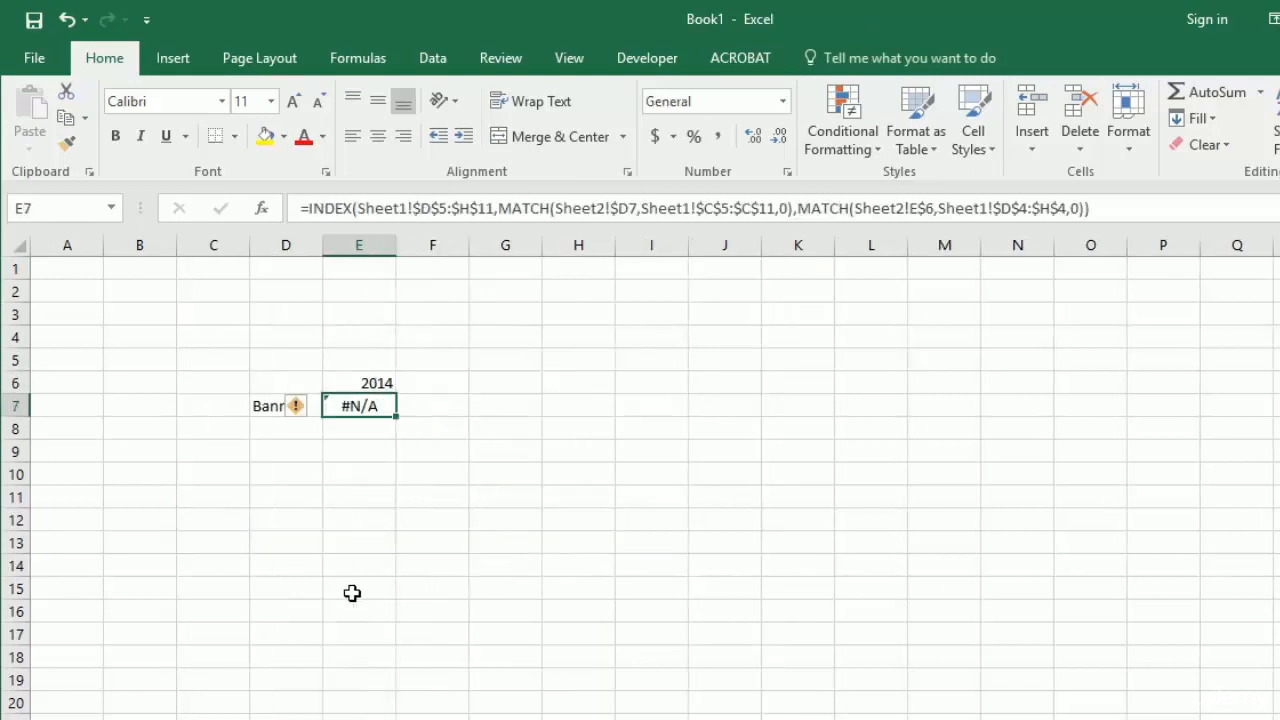
- Change the INDEX array in the E7 formula to the whole columns Sheet1!$D:$H
click(458, 208)
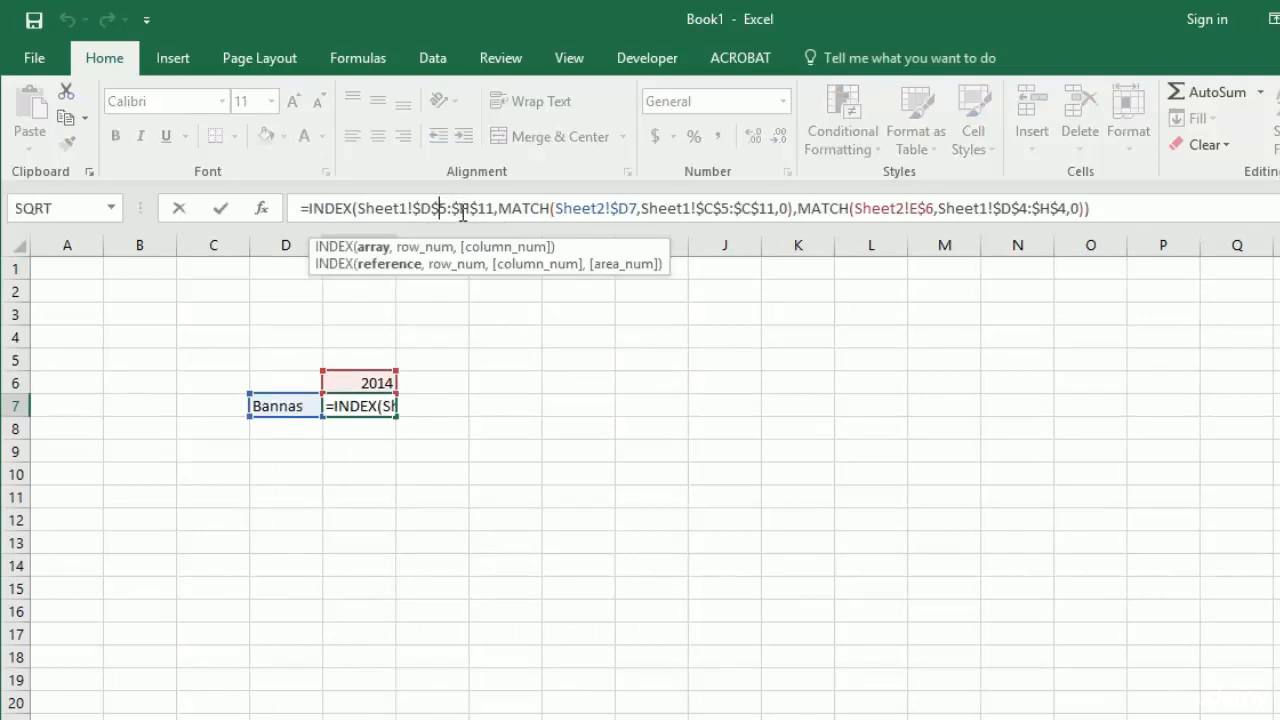
key(Left)
key(Left)
key(Left)
key(Left)
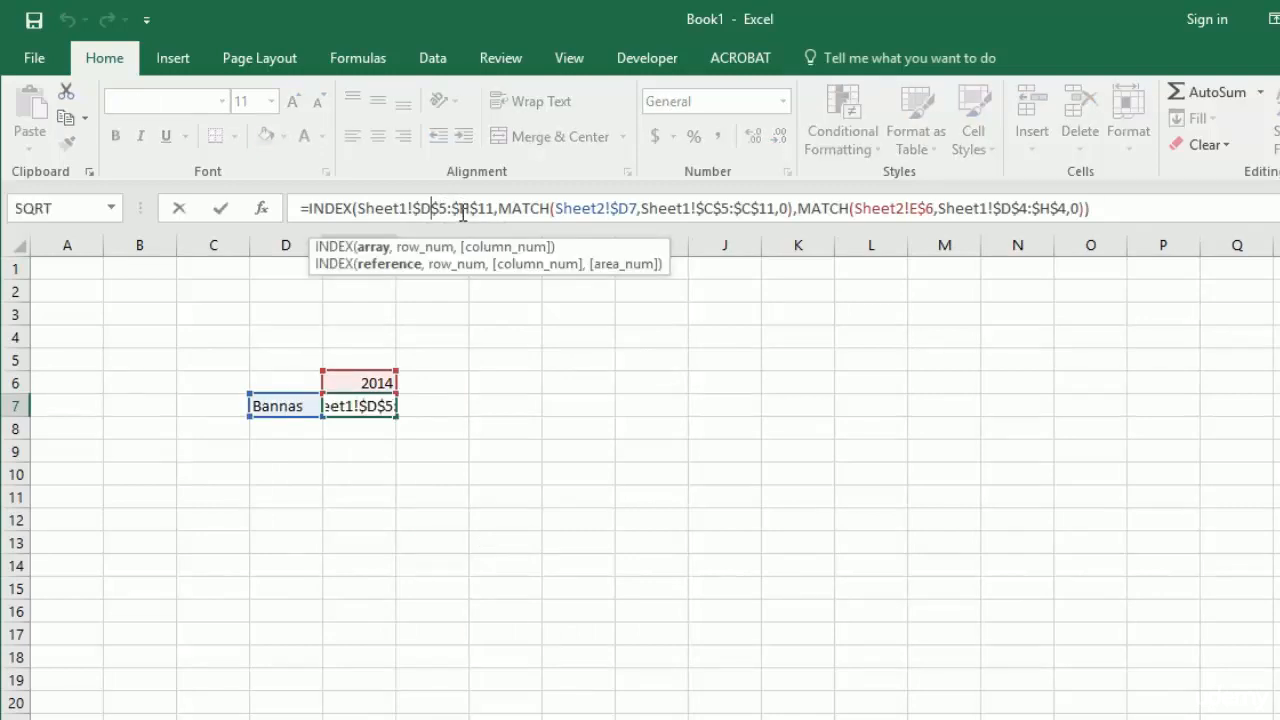
key(Delete)
key(Delete)
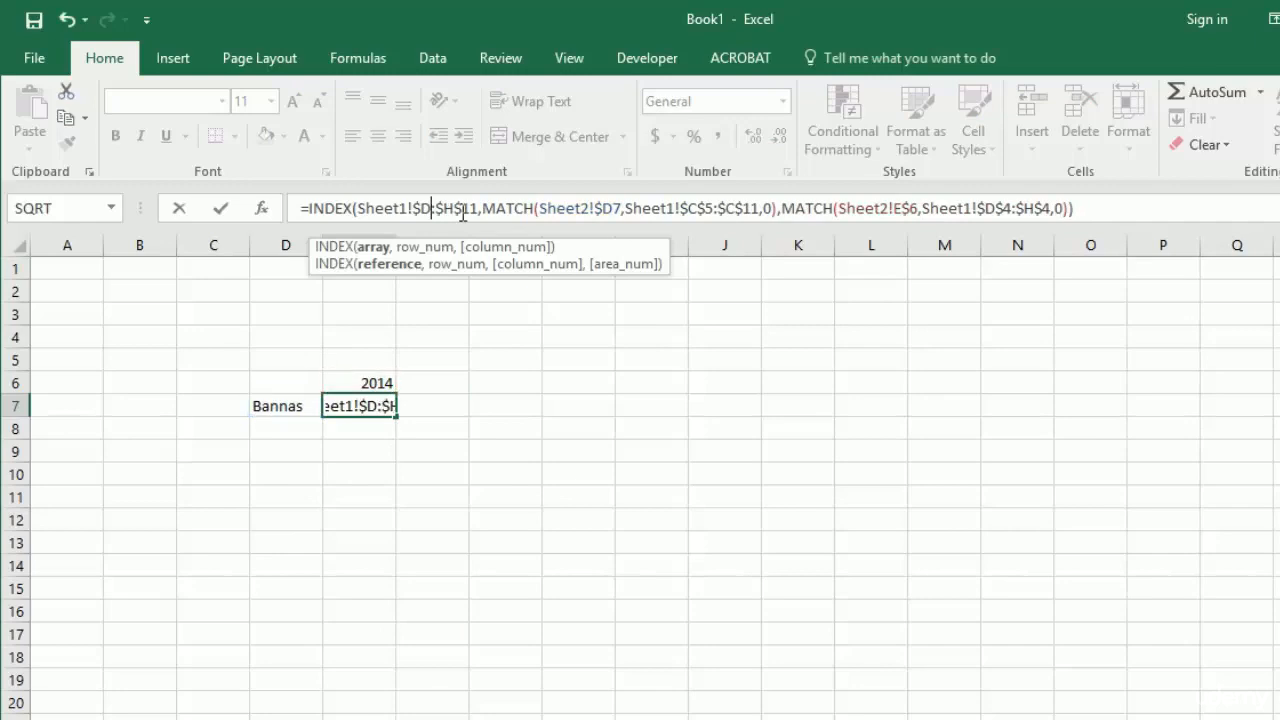
click(456, 208)
key(Delete)
key(Delete)
key(Delete)
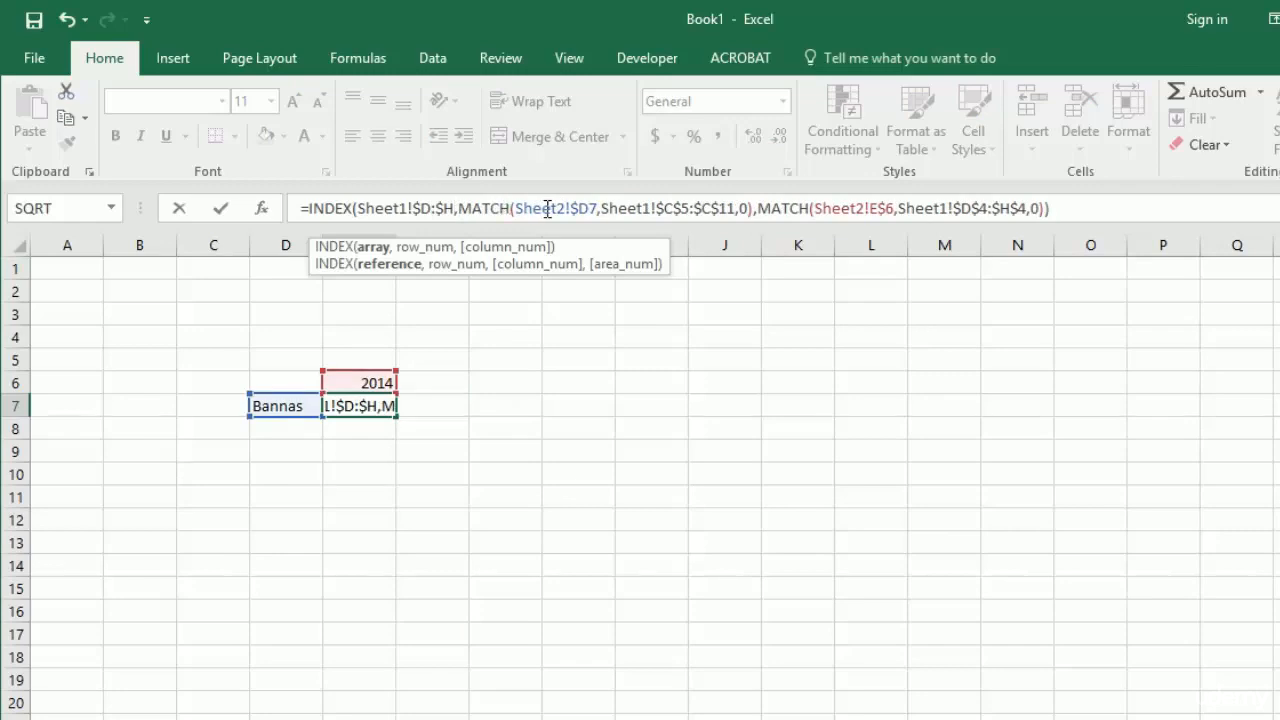
- Set the first MATCH lookup range in E7 to Sheet1!$C:$C, commit the formula, and compare its result with the Sheet1 data
click(674, 208)
key(Delete)
key(Delete)
key(Right)
key(Right)
key(Right)
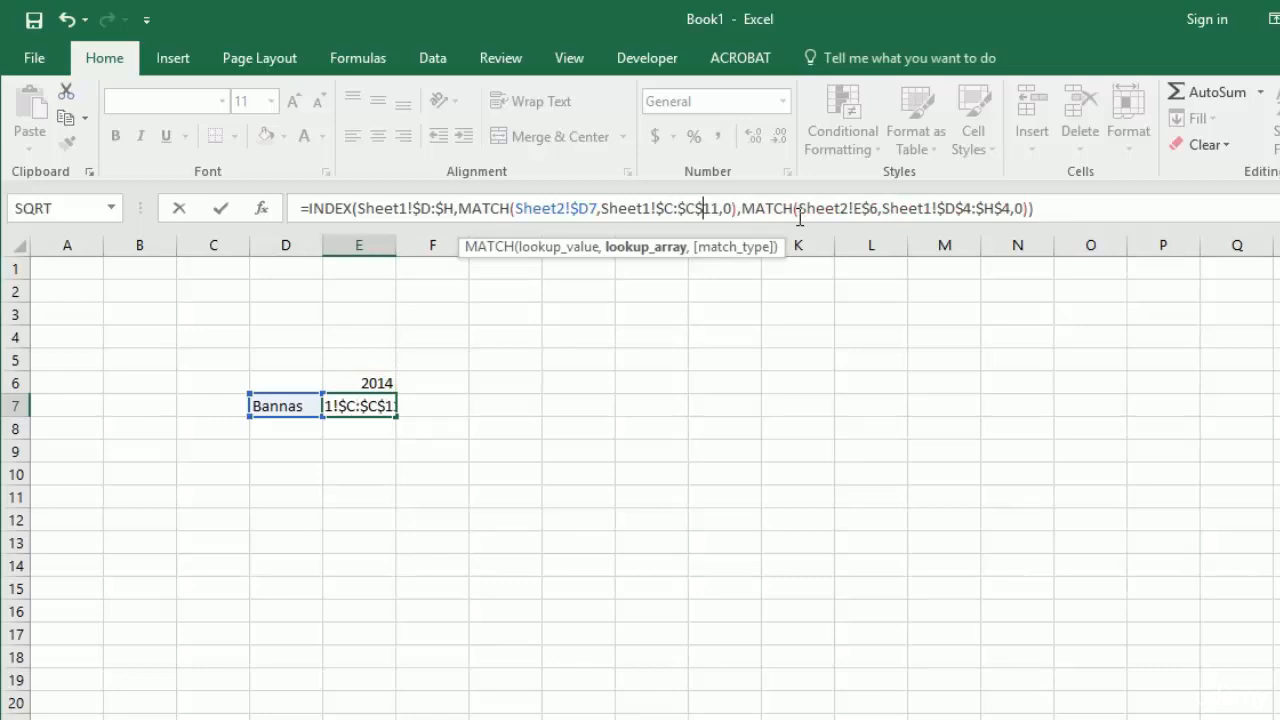
key(Delete)
key(Delete)
key(Delete)
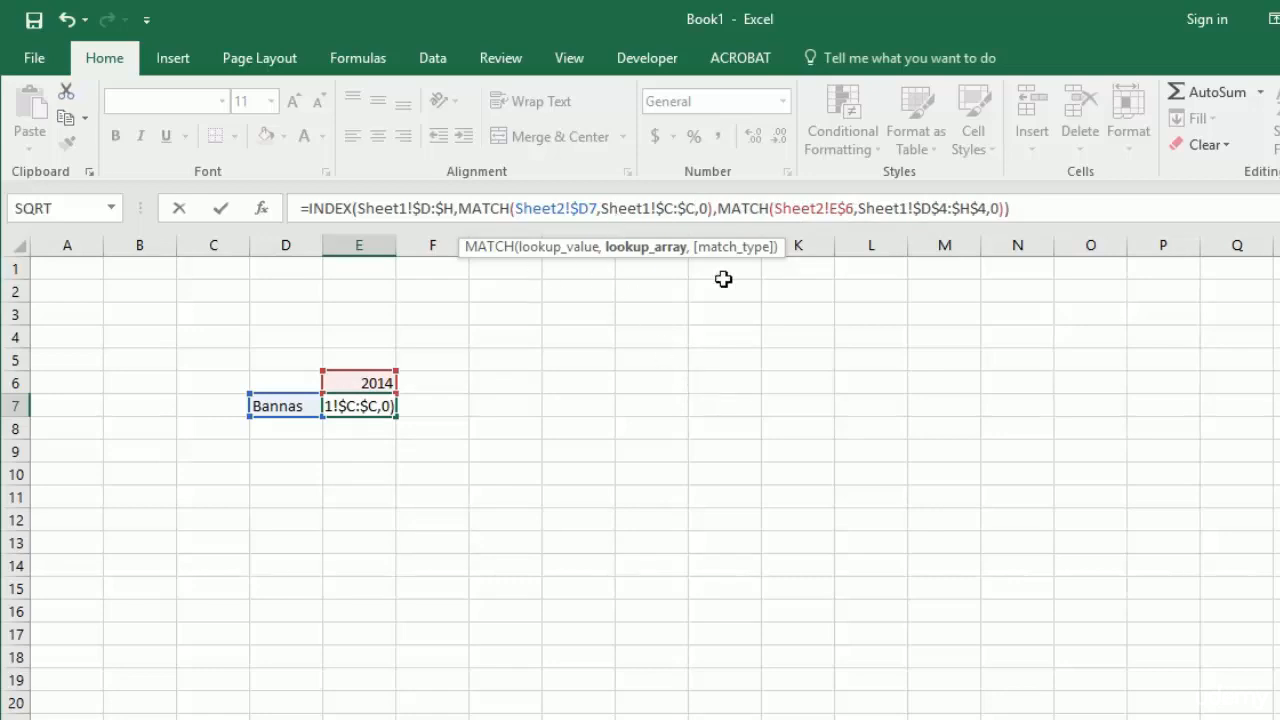
key(Return)
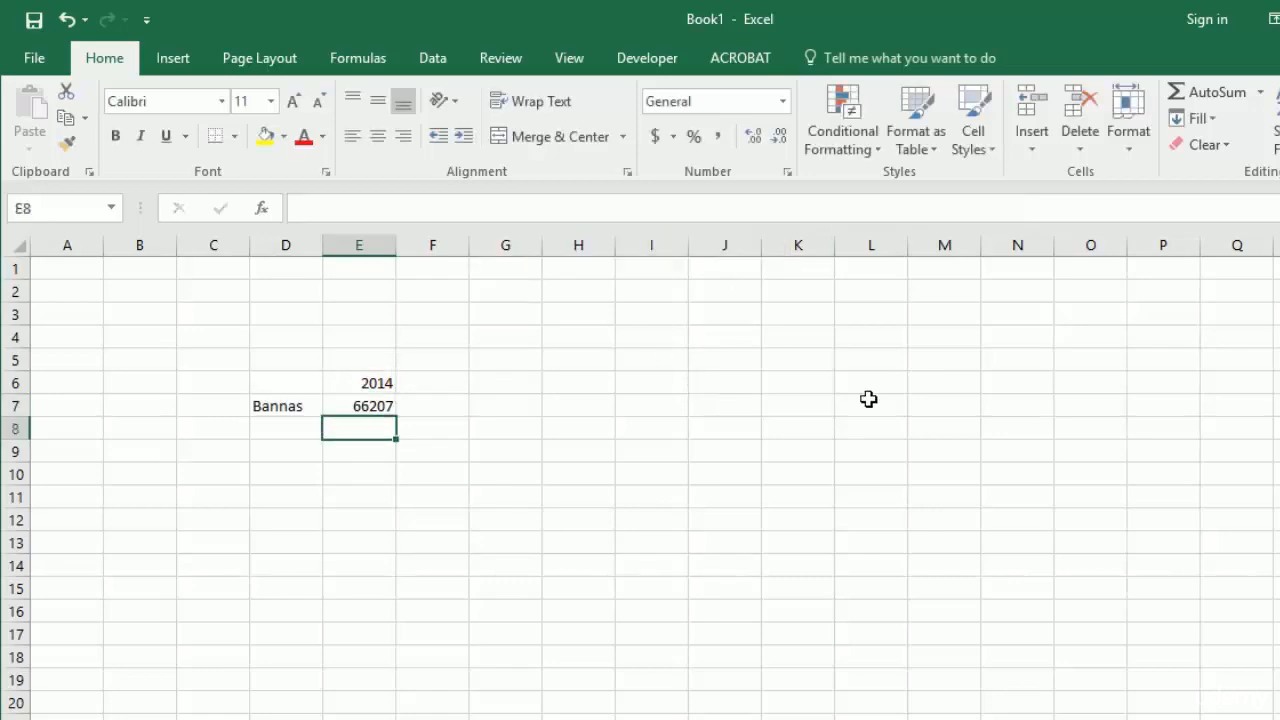
key(Up)
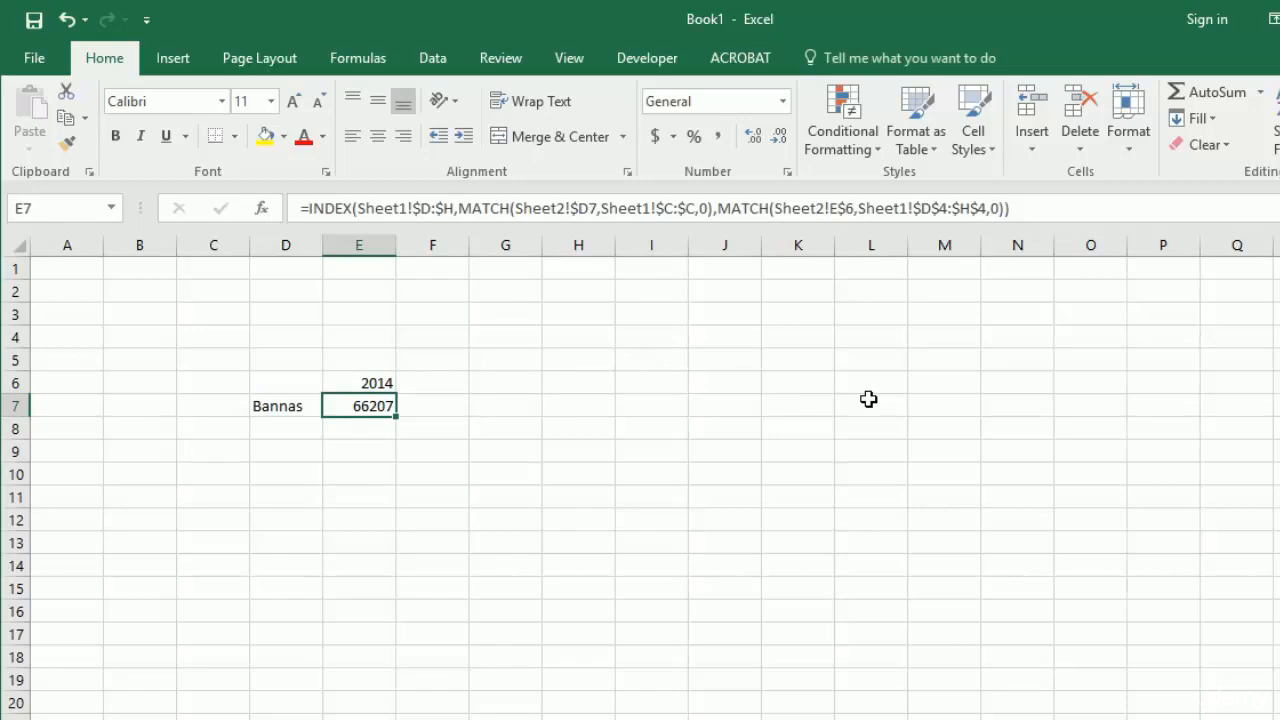
key(ctrl+Page_Up)
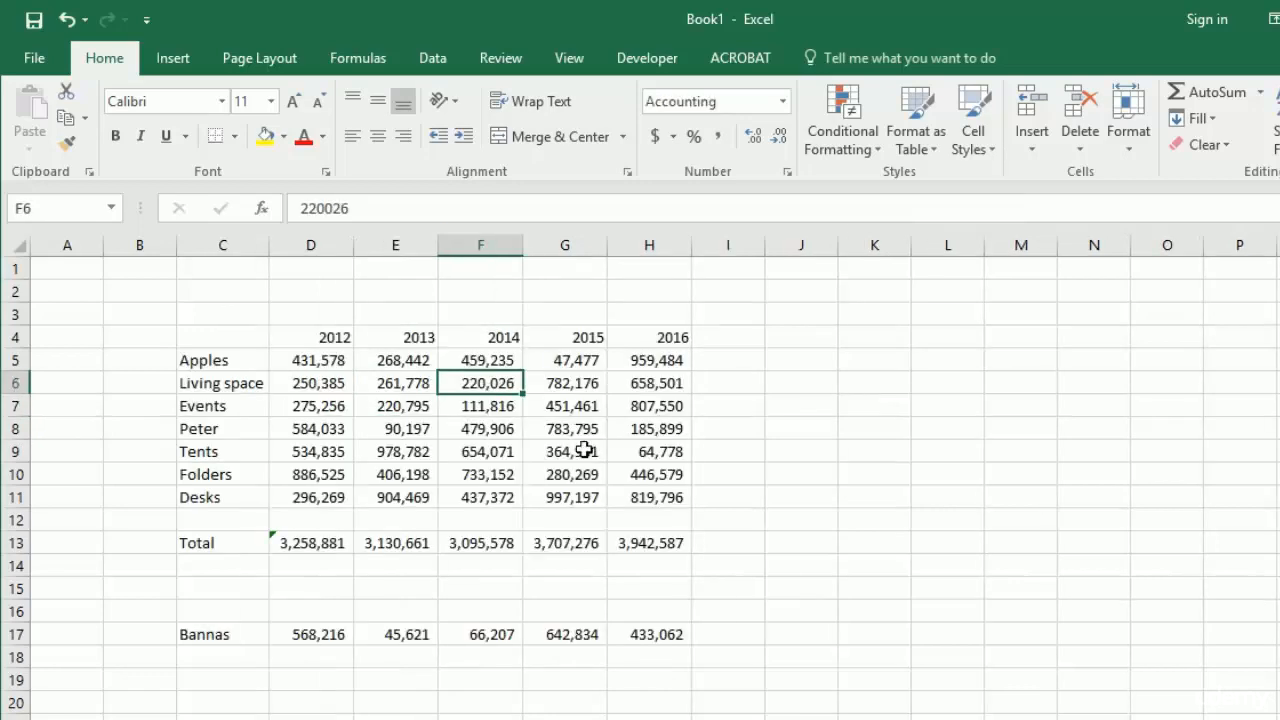